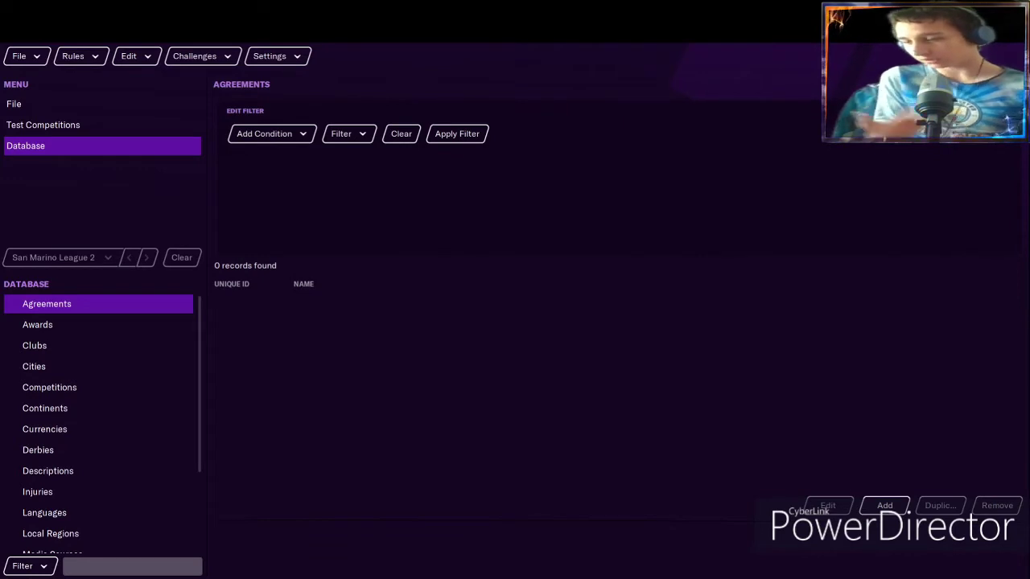
Add nation rules for Andorra that create new competitions and rules, and proceed to the season settings.
left_click(83, 64)
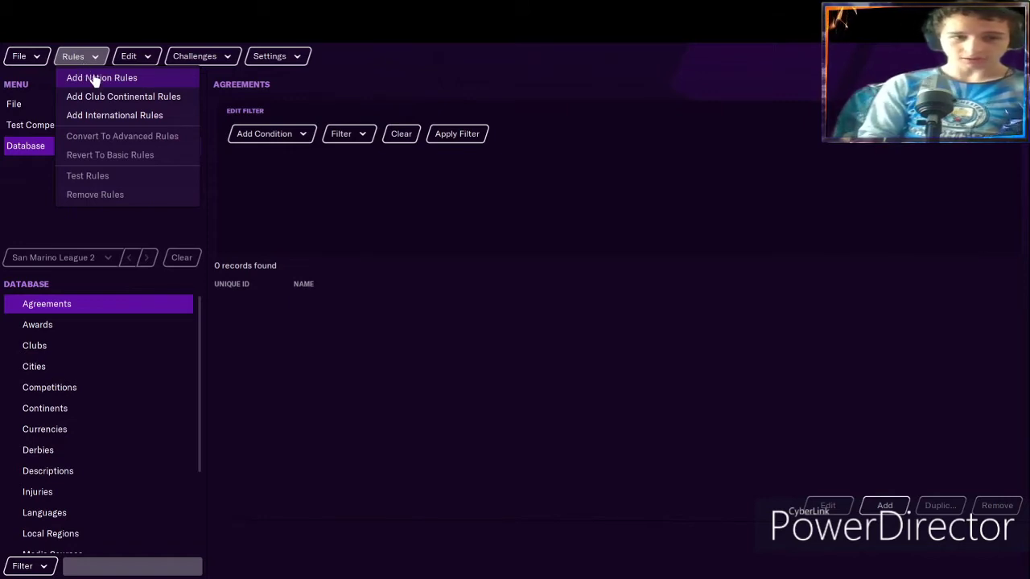
left_click(92, 77)
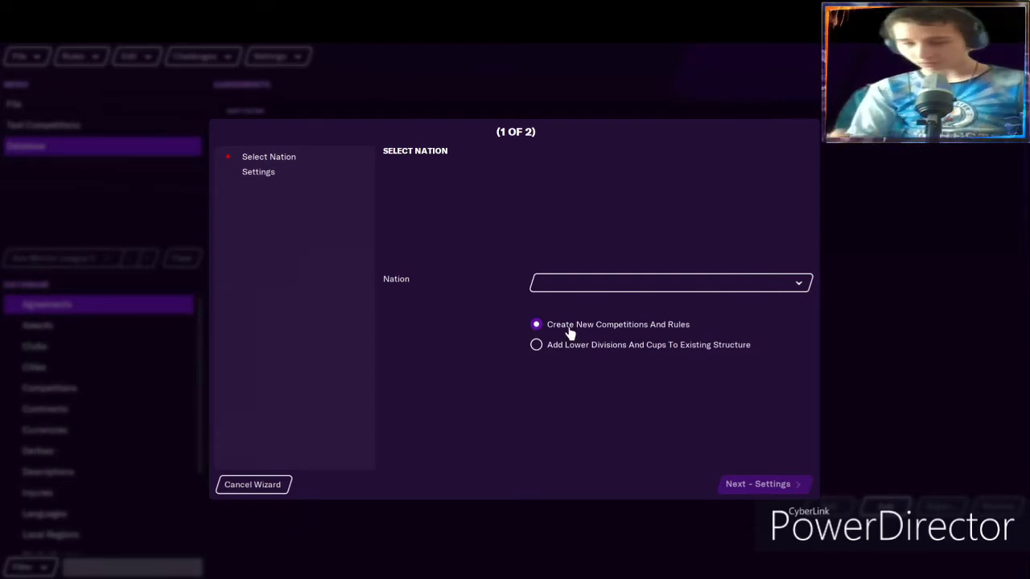
left_click(632, 284)
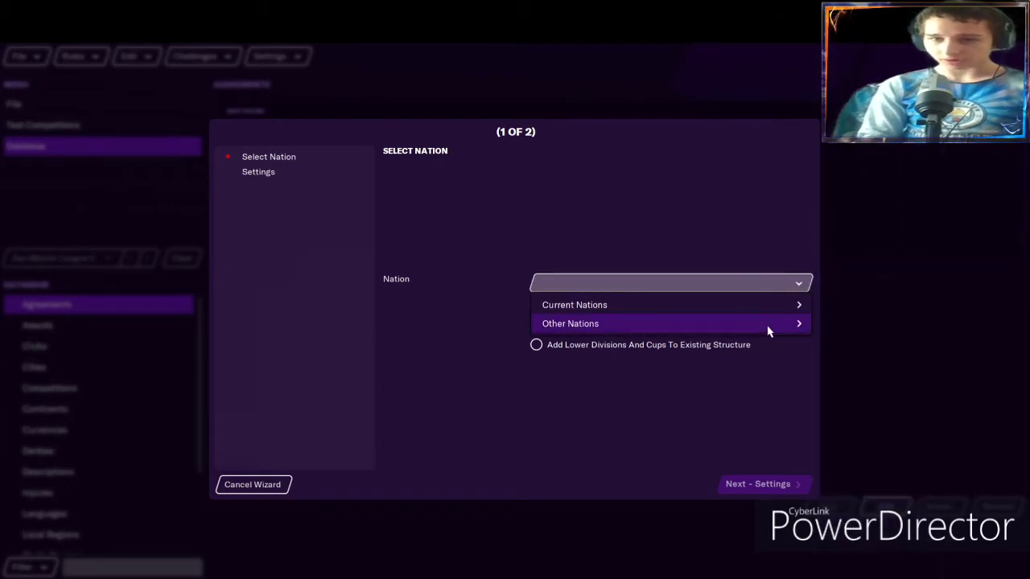
mouse_move(767, 324)
left_click(857, 136)
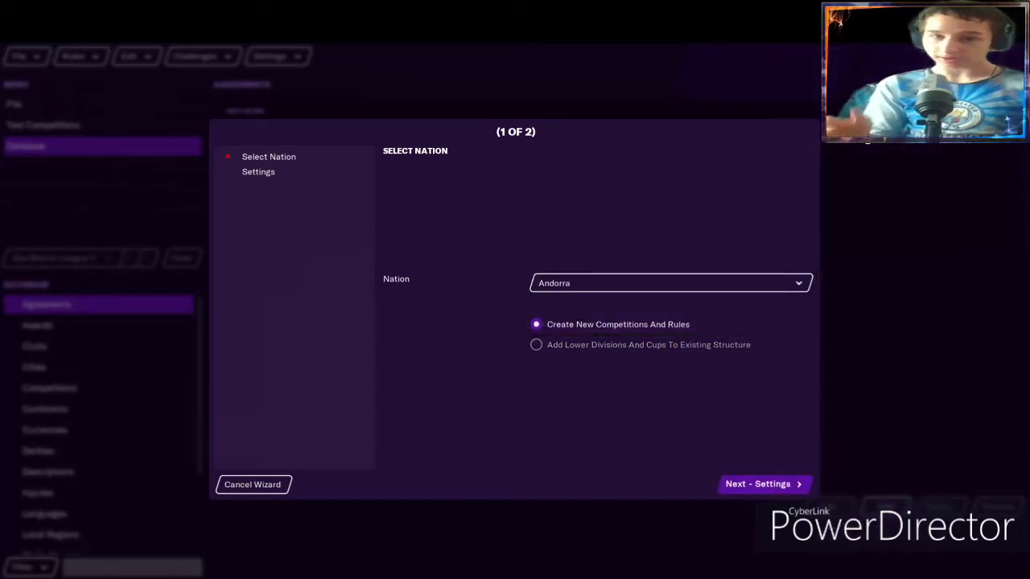
left_click(765, 485)
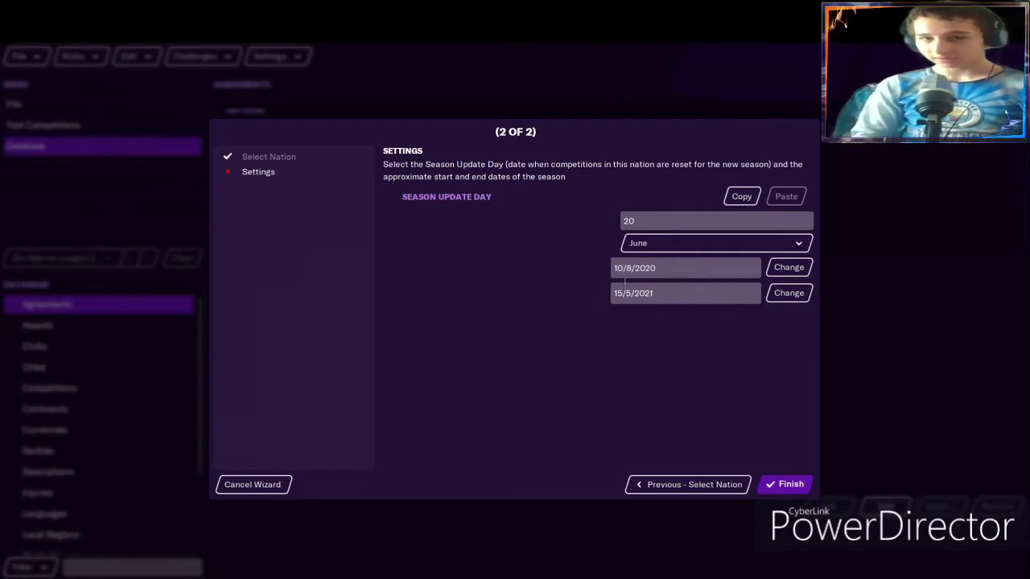
Set the season start to 1/8/2020 and its end to 31/5/2021, and finish creating the nation rules.
key("BackSpace")
left_click(625, 295)
key("BackSpace")
key("BackSpace")
type("31")
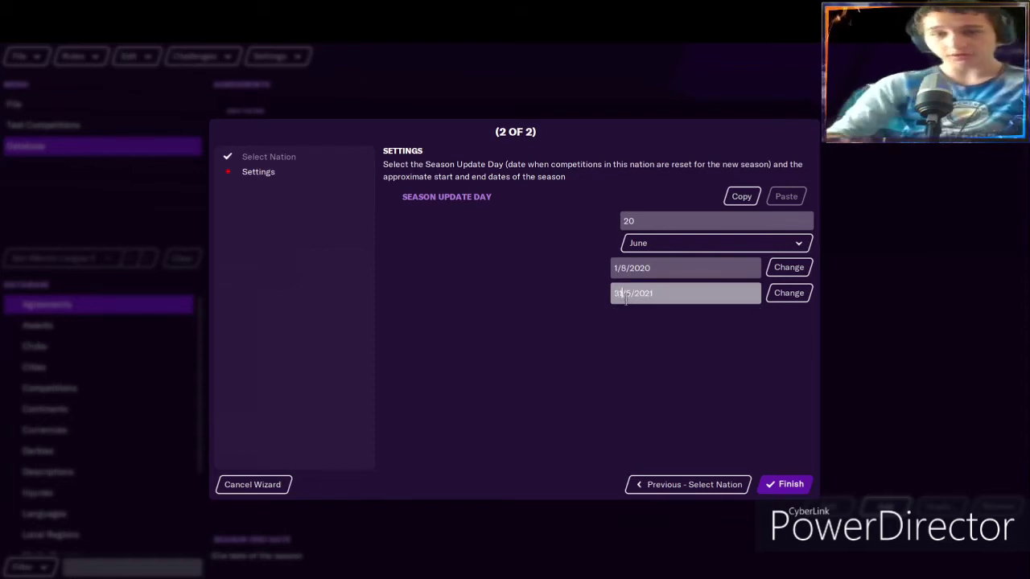
left_click(780, 484)
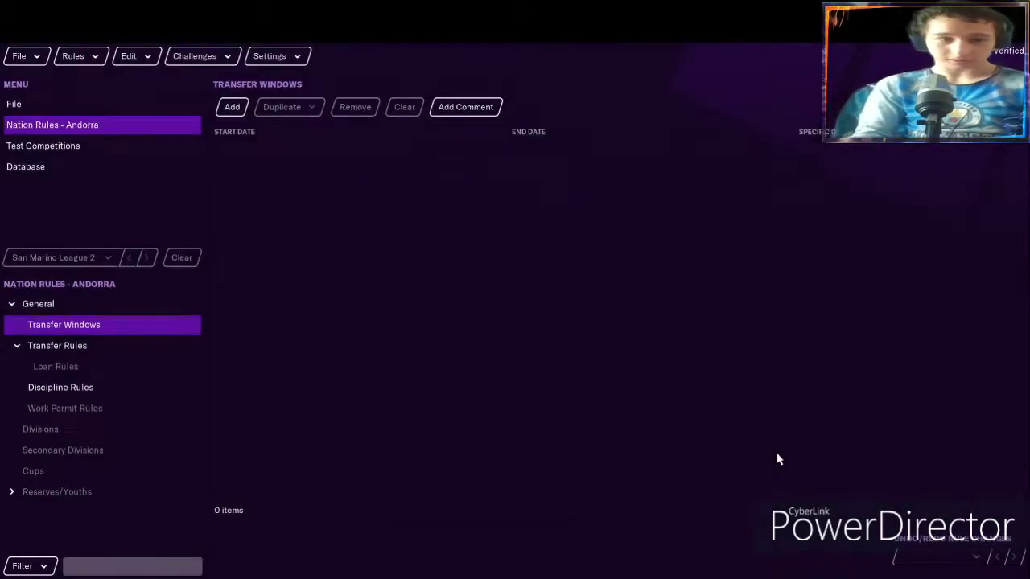
left_click(54, 364)
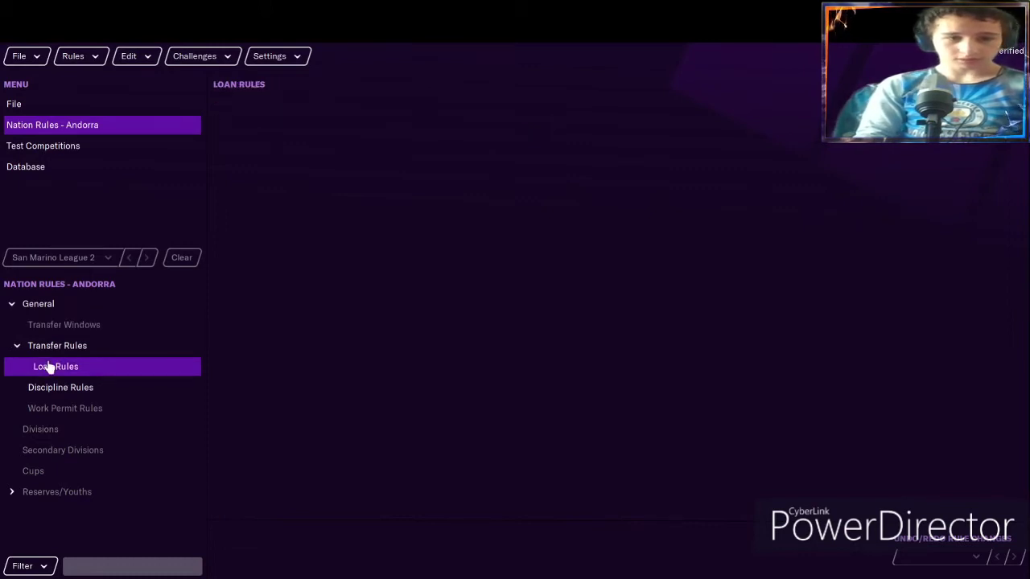
left_click(44, 348)
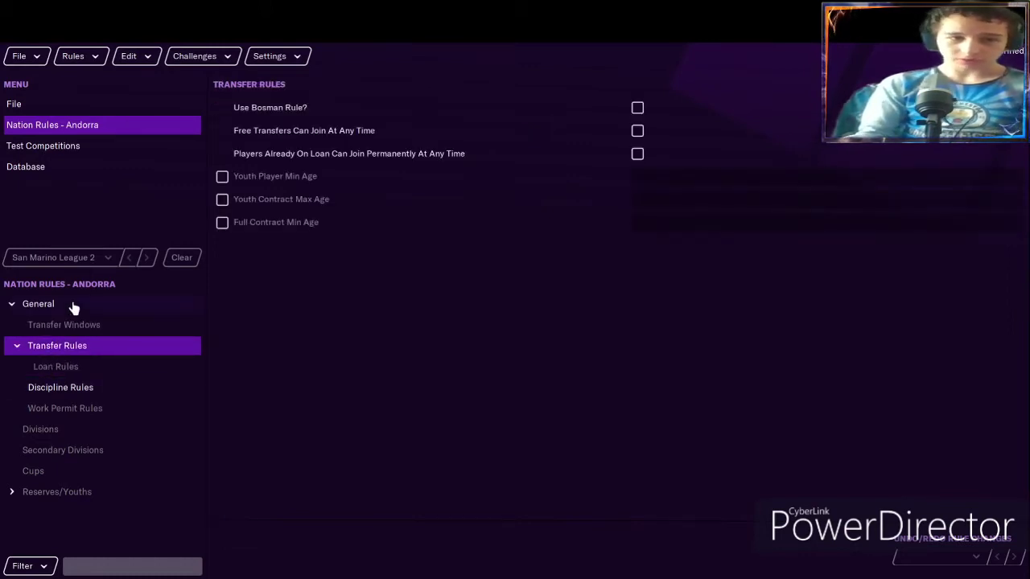
Add a division to Andorra's rules as a single division using the First Division competition, and proceed to its settings.
left_click(97, 430)
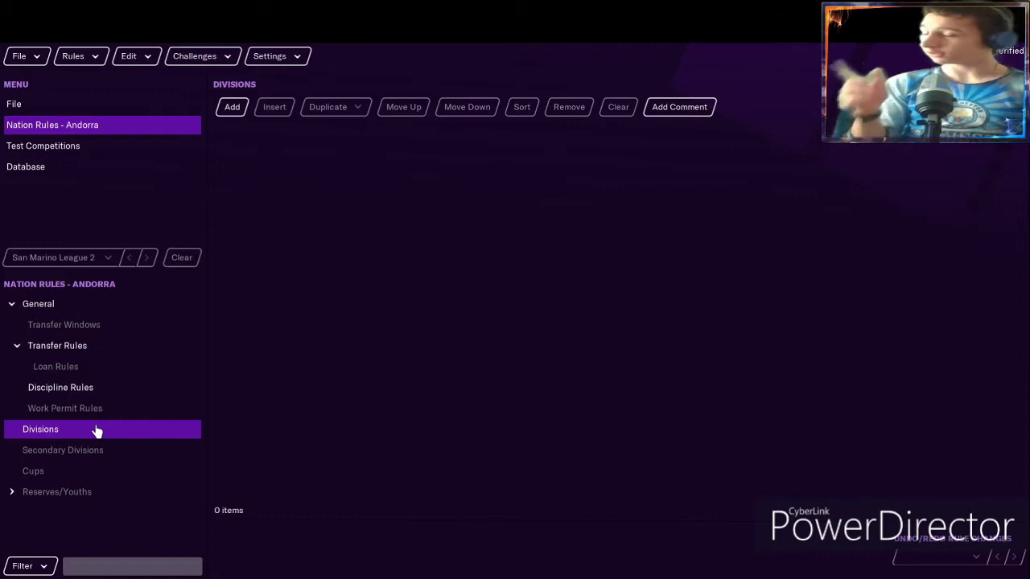
left_click(226, 110)
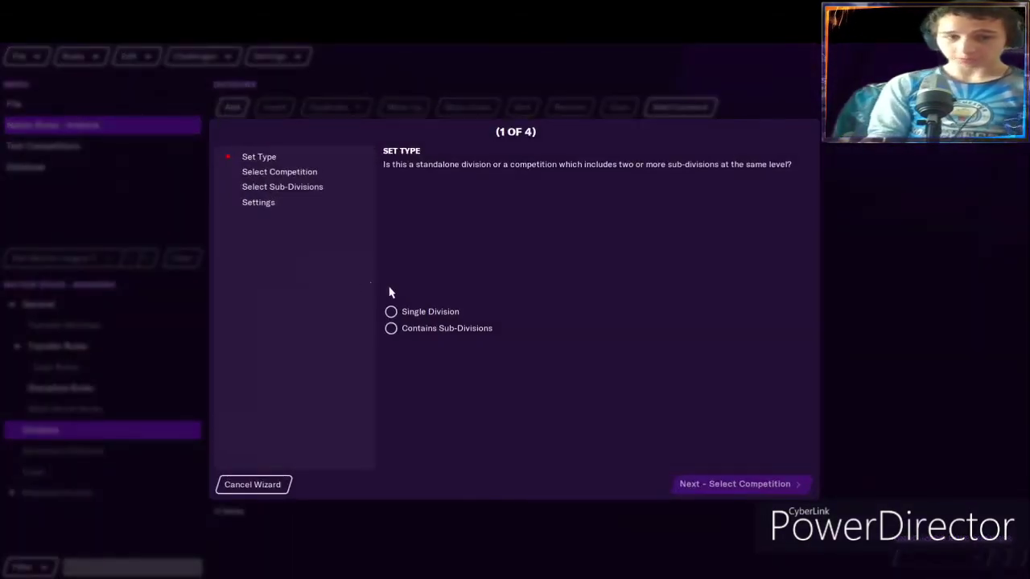
left_click(407, 312)
left_click(774, 485)
left_click(722, 306)
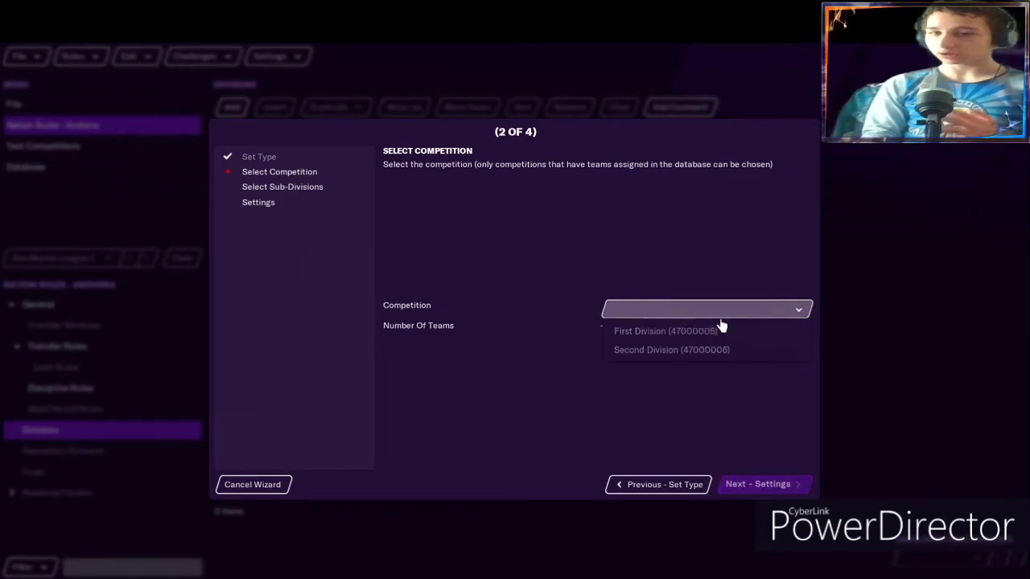
left_click(713, 333)
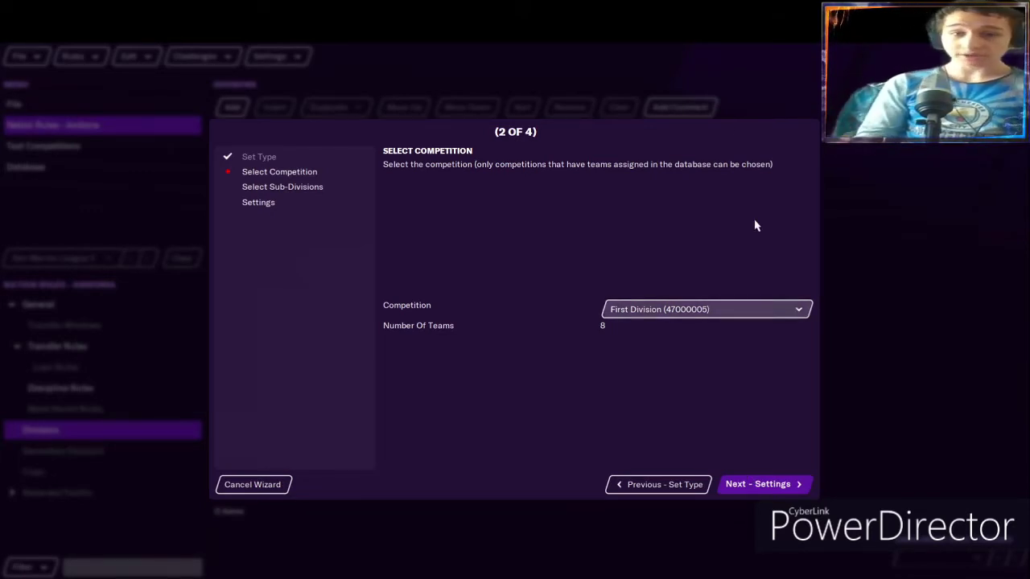
left_click(656, 316)
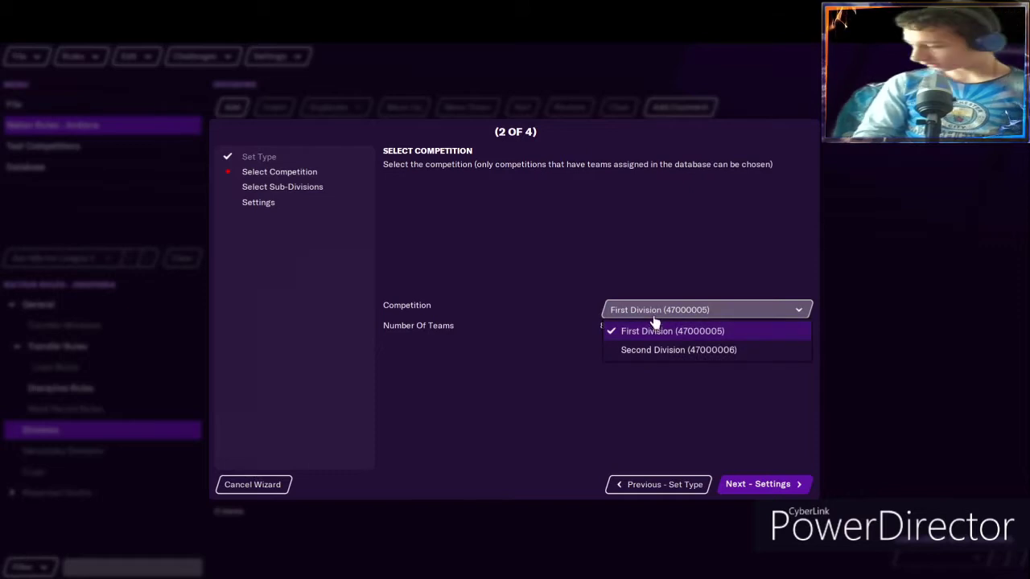
left_click(612, 267)
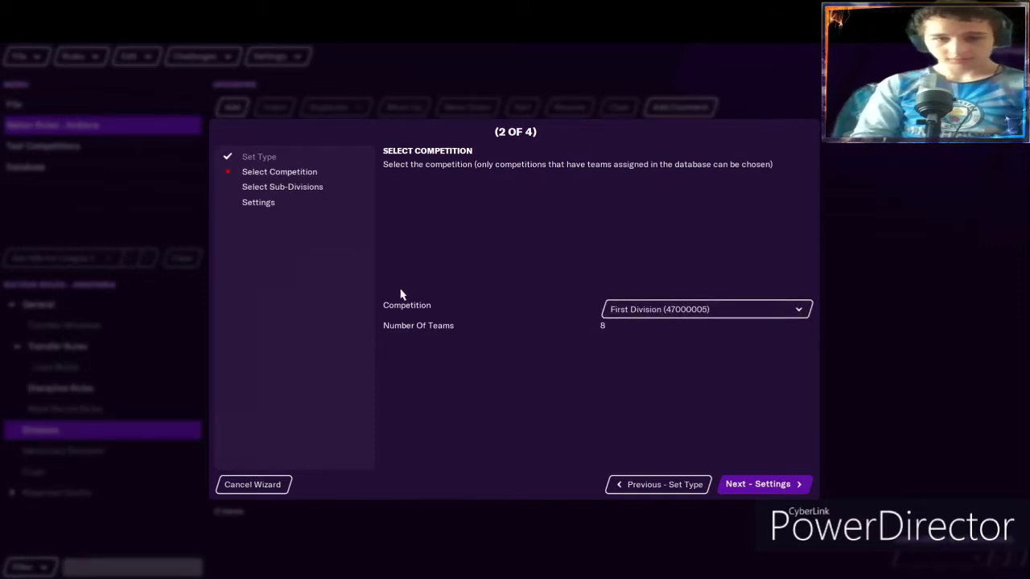
left_click(744, 486)
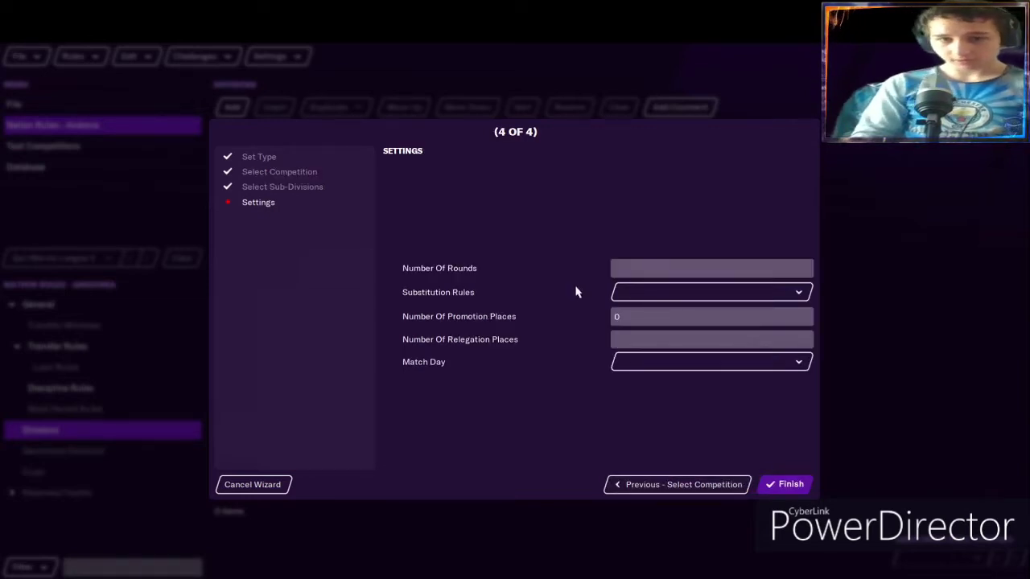
Give the First Division 3 rounds, 3 From 7 substitutions, 2 relegation places and Saturday match days, and finish adding it.
left_click(650, 269)
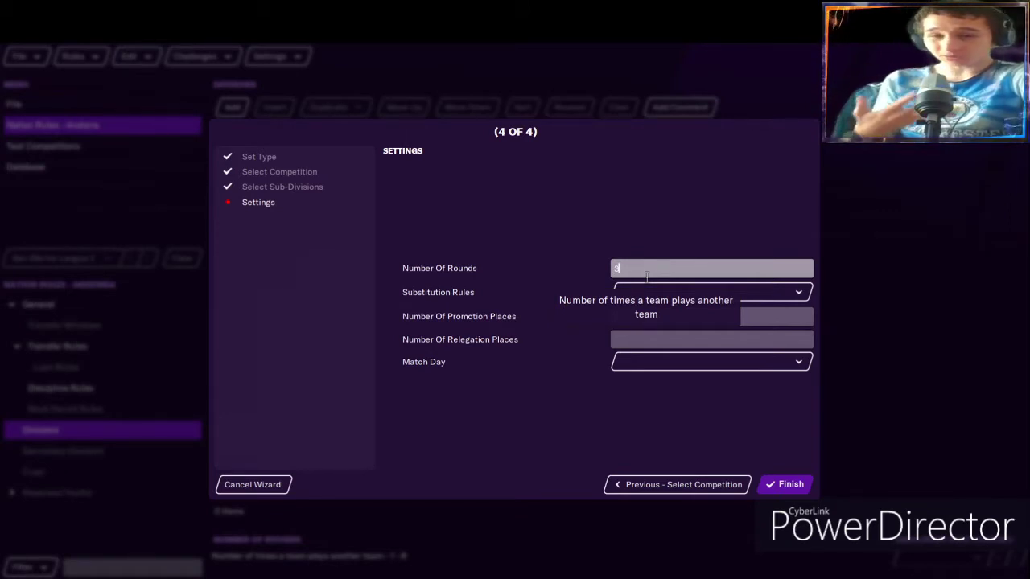
left_click(646, 294)
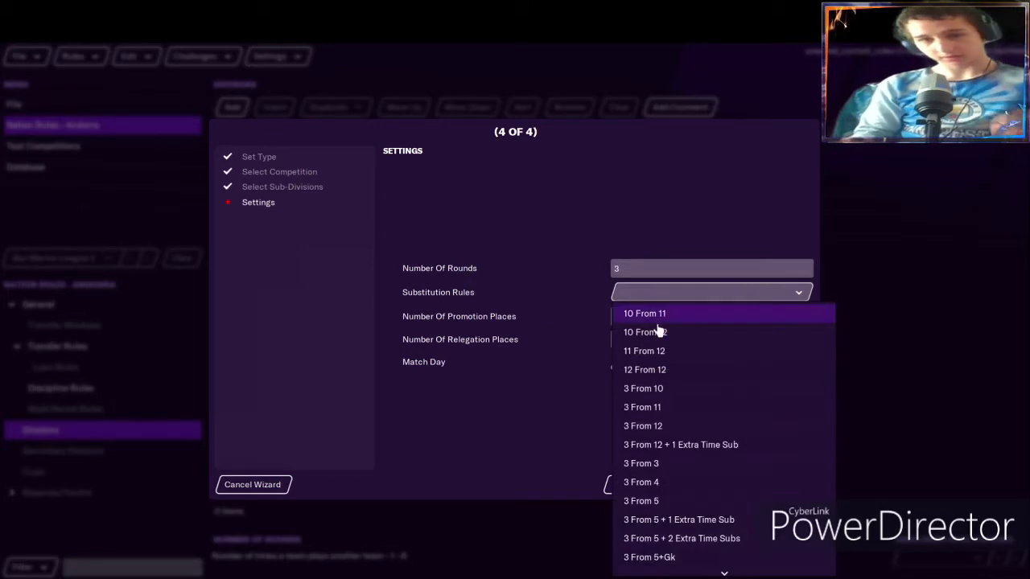
scroll(656, 544, "down", 3)
left_click(658, 521)
left_click(635, 321)
left_click(640, 338)
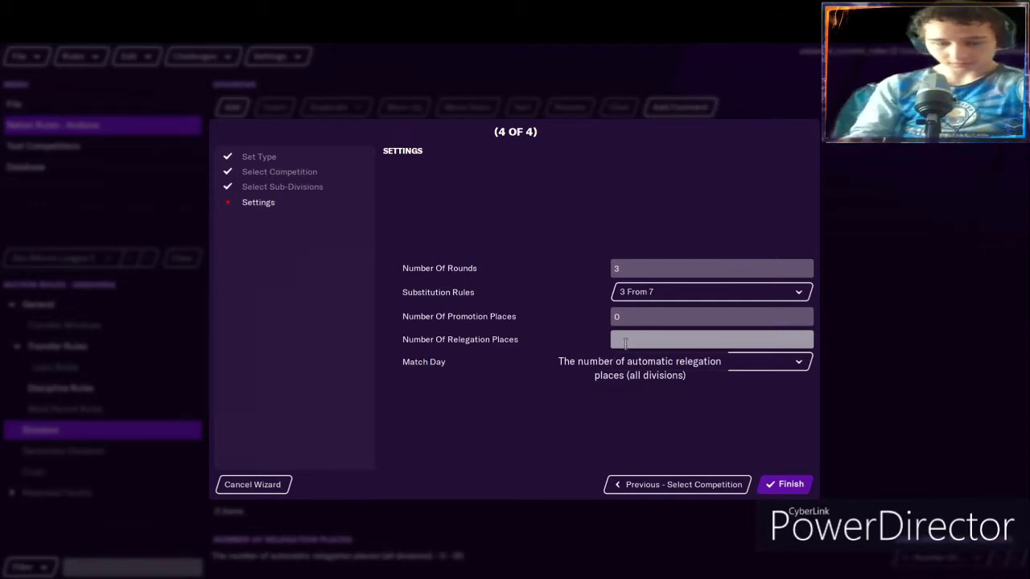
type("2")
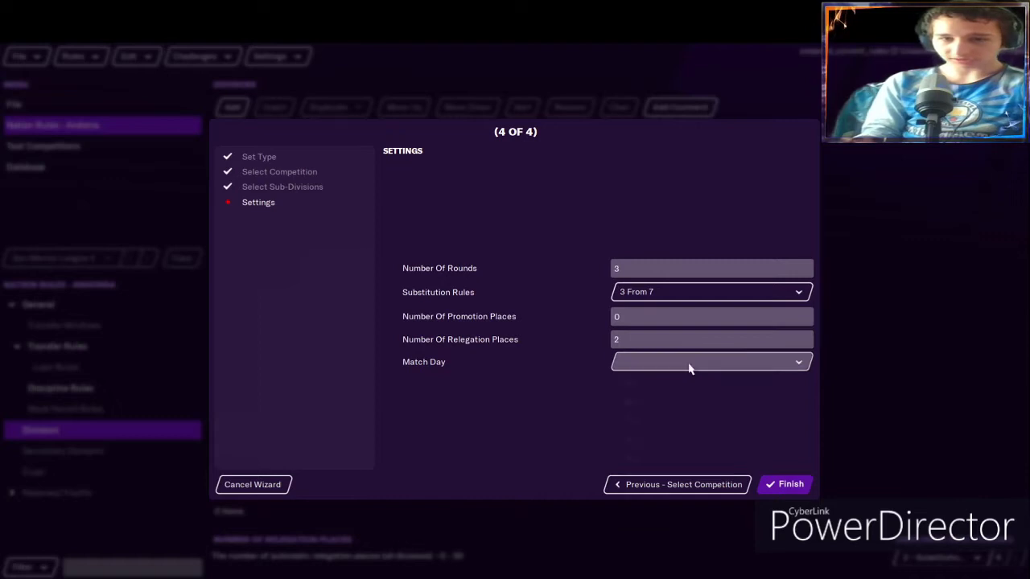
left_click(704, 362)
left_click(630, 498)
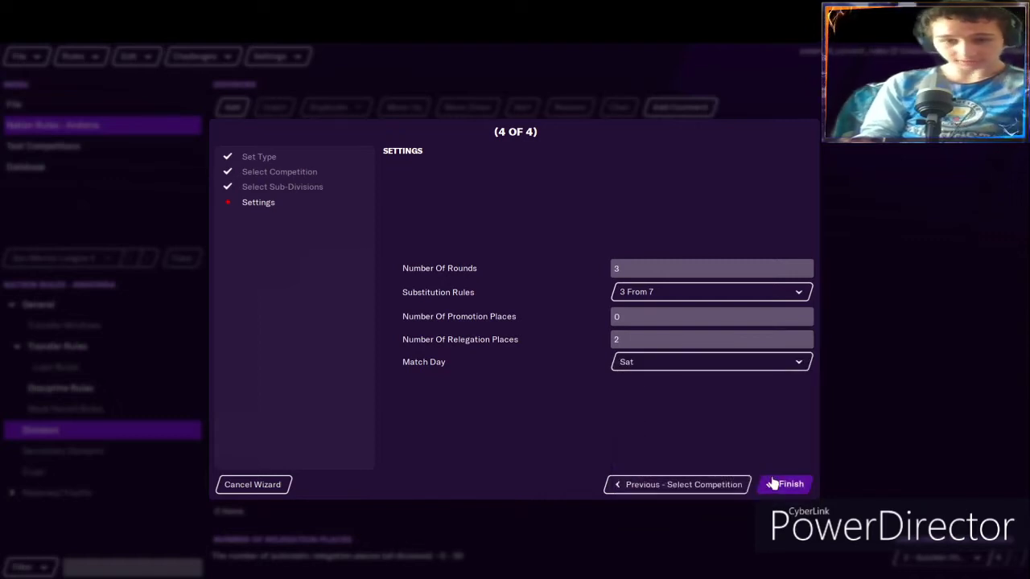
left_click(776, 485)
Add another single division using the Second Division competition and proceed to its settings.
left_click(233, 110)
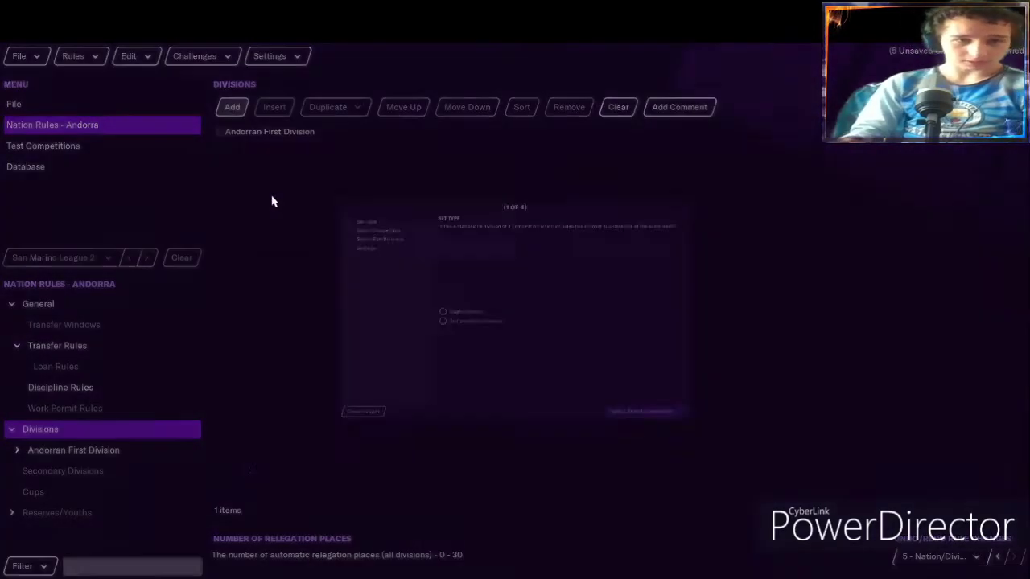
left_click(405, 313)
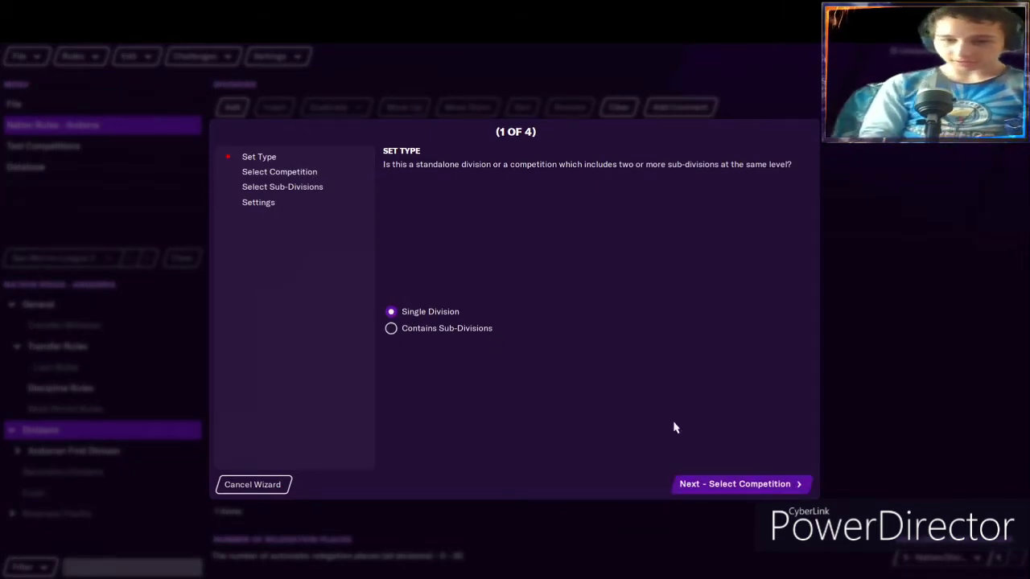
left_click(702, 486)
left_click(708, 305)
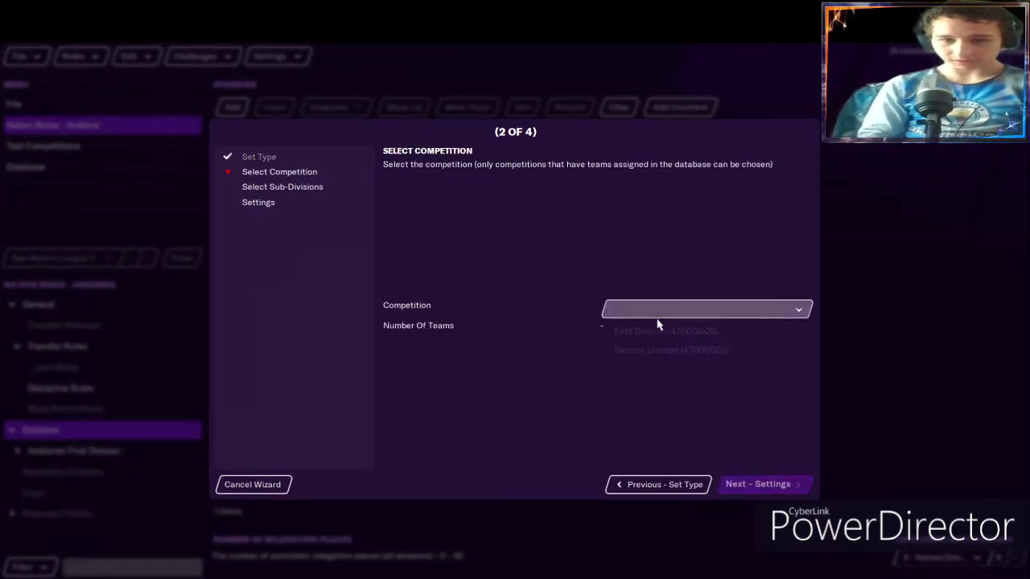
left_click(678, 349)
left_click(766, 489)
type("2")
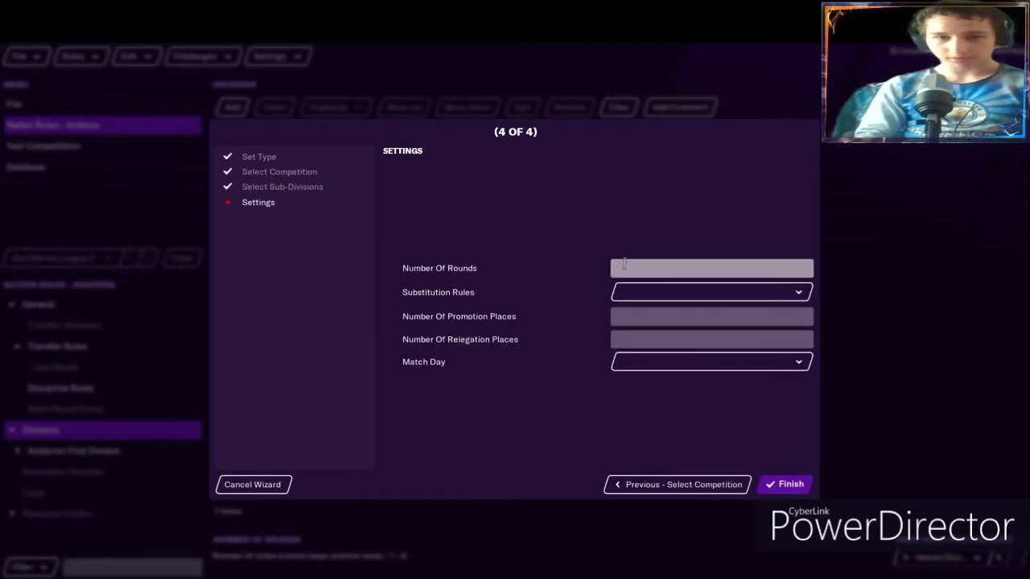
left_click(627, 294)
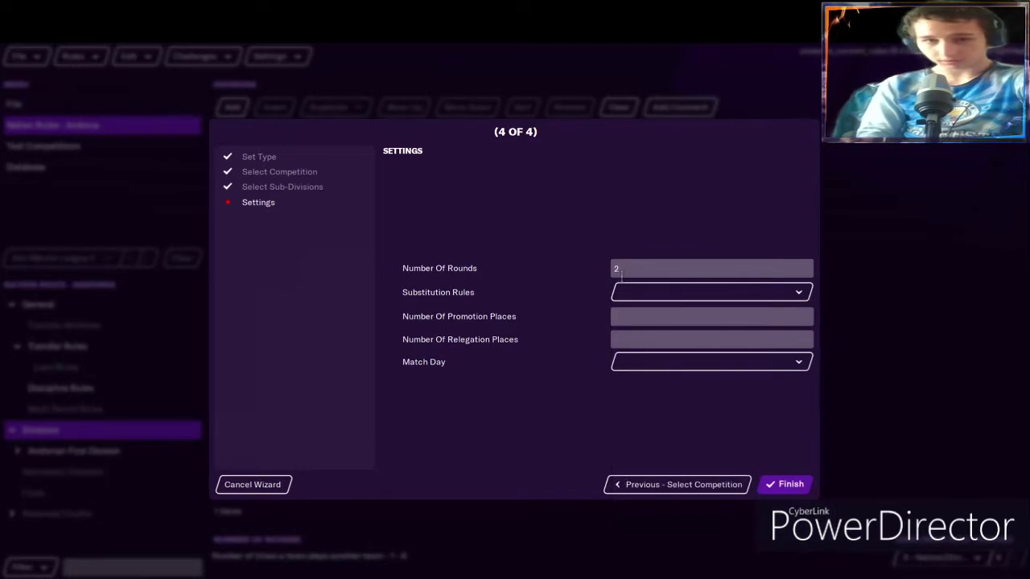
left_click(676, 485)
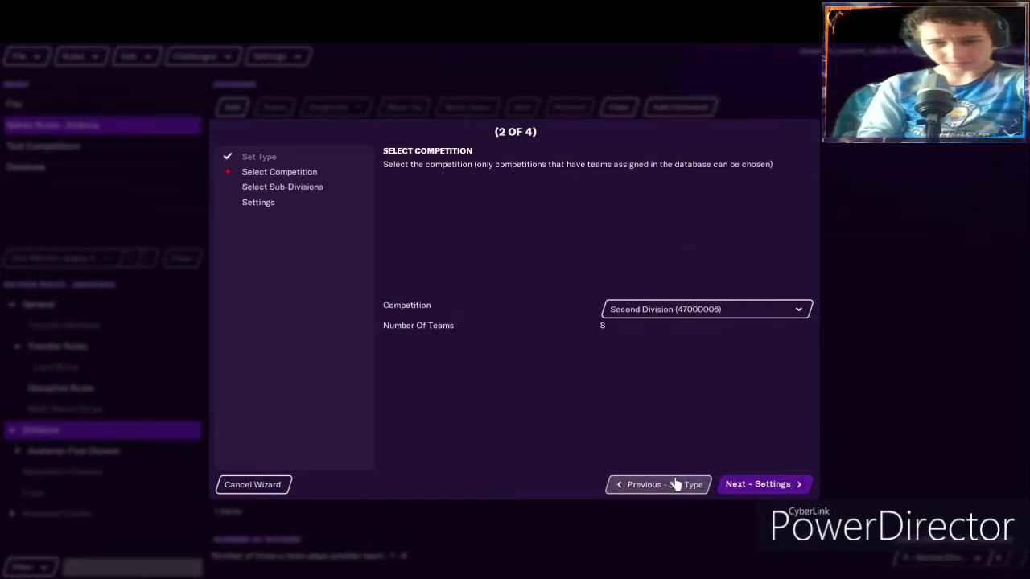
left_click(732, 488)
Give the Second Division 3 rounds, 3 From 7 substitutions, 2 promotion and 2 relegation places and Saturday match days, and finish adding it.
left_click(650, 265)
type("3")
left_click(664, 295)
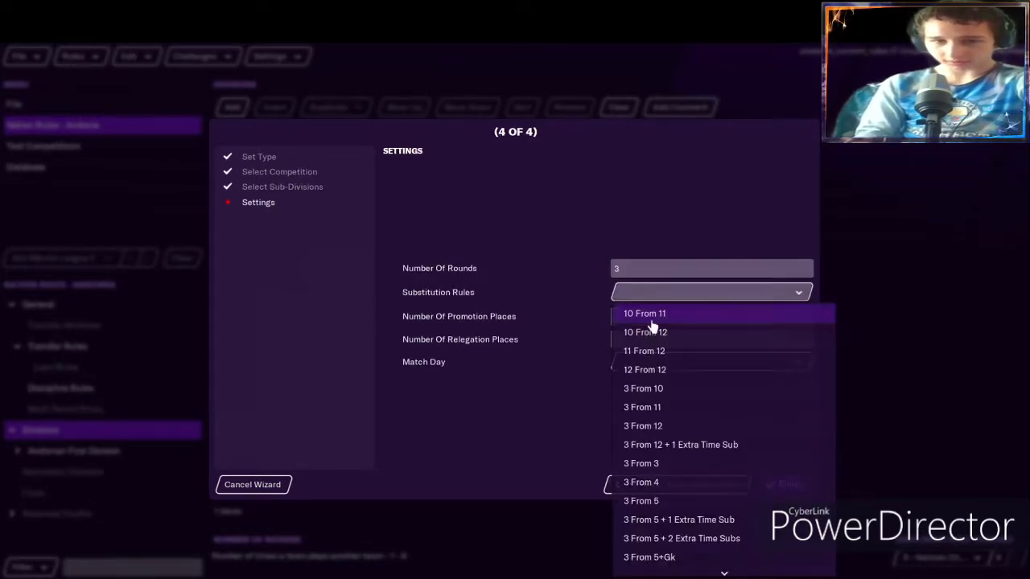
scroll(704, 521, "down", 1)
left_click(656, 537)
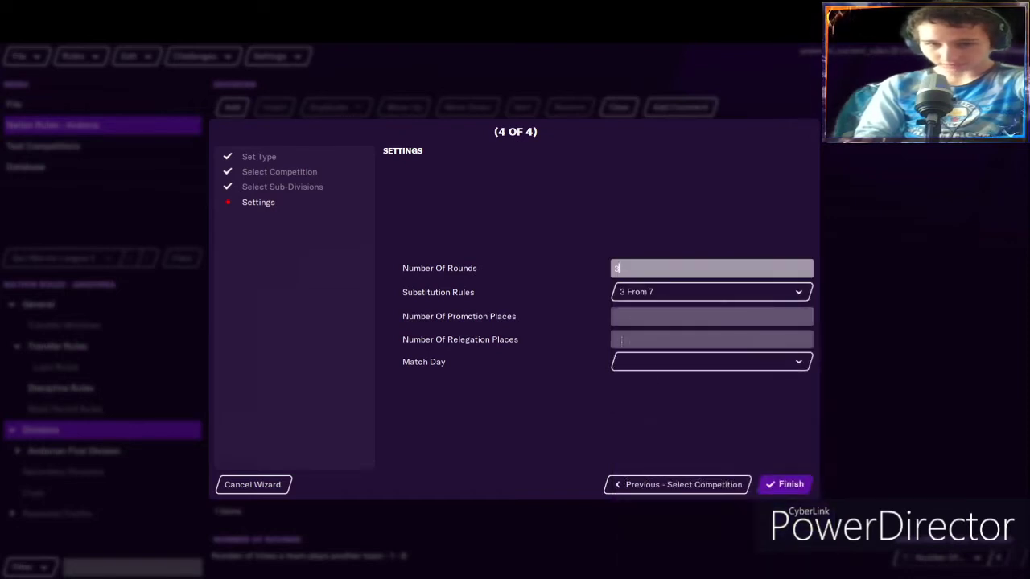
type("2")
left_click(653, 344)
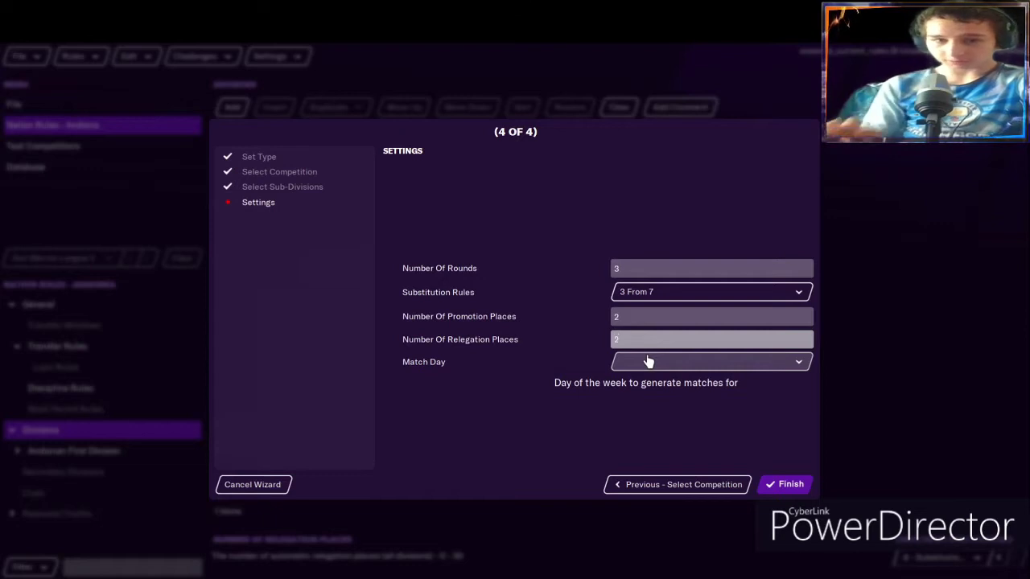
left_click(648, 362)
left_click(640, 490)
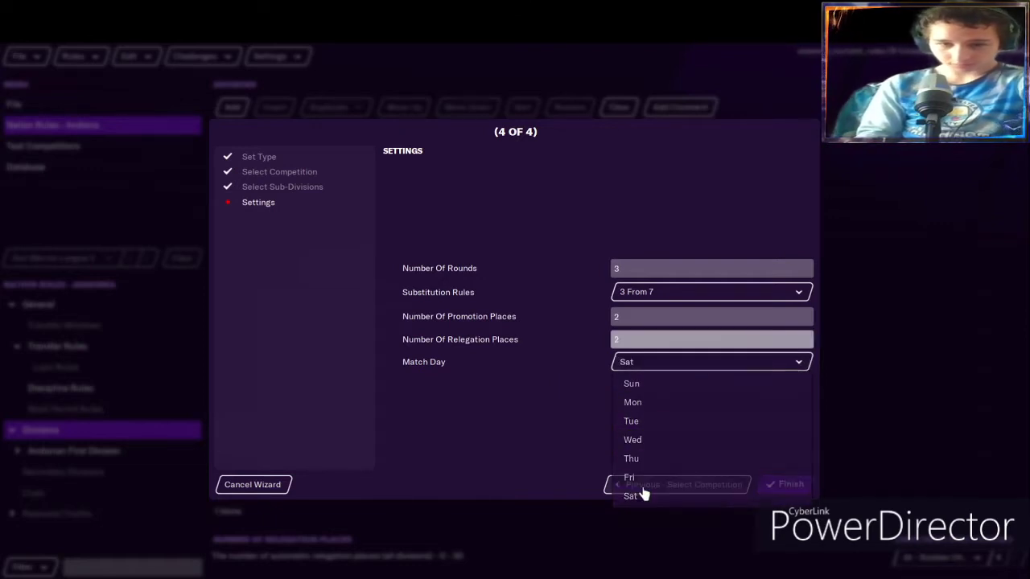
left_click(781, 486)
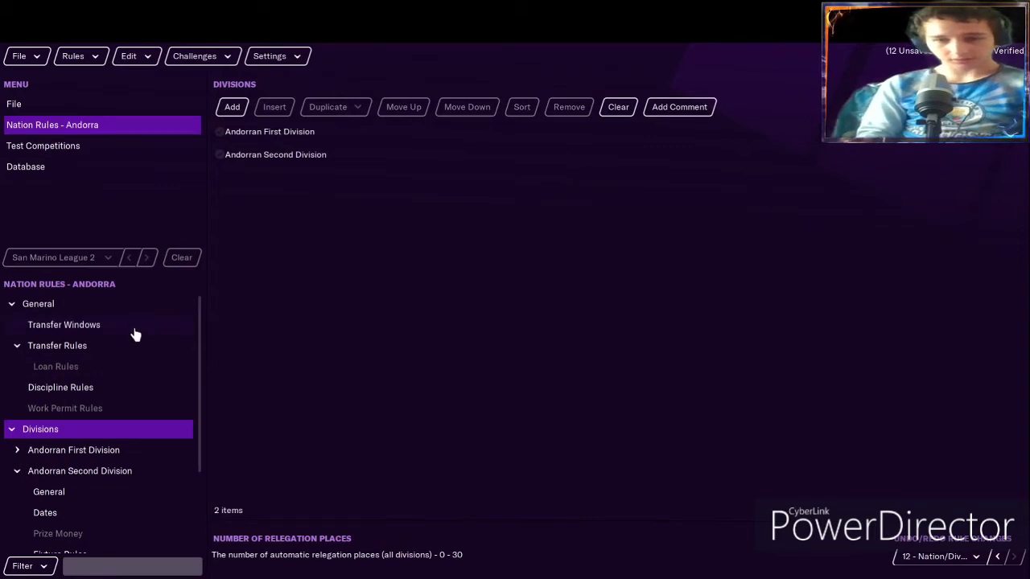
scroll(133, 336, "down", 3)
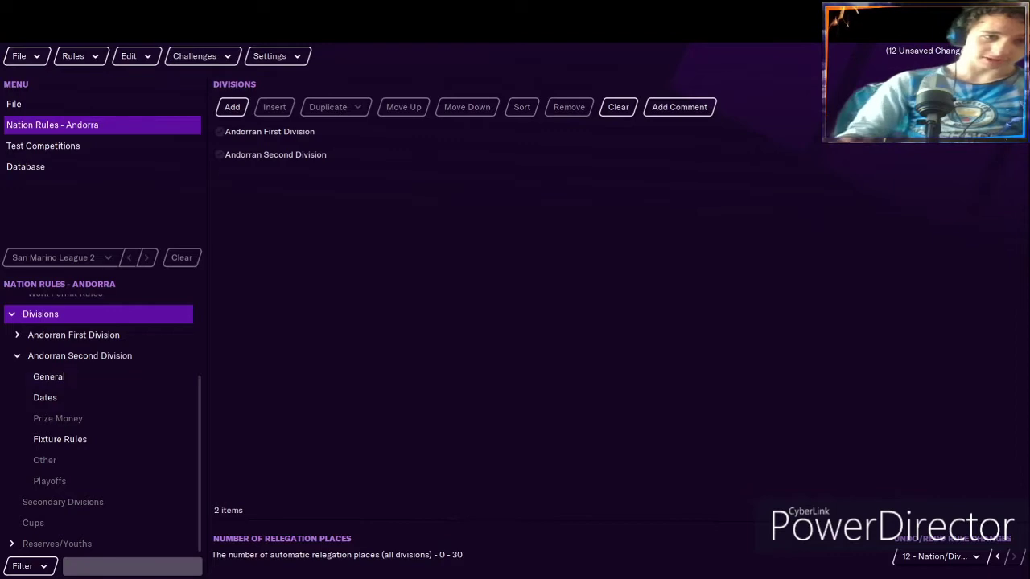
left_click(230, 110)
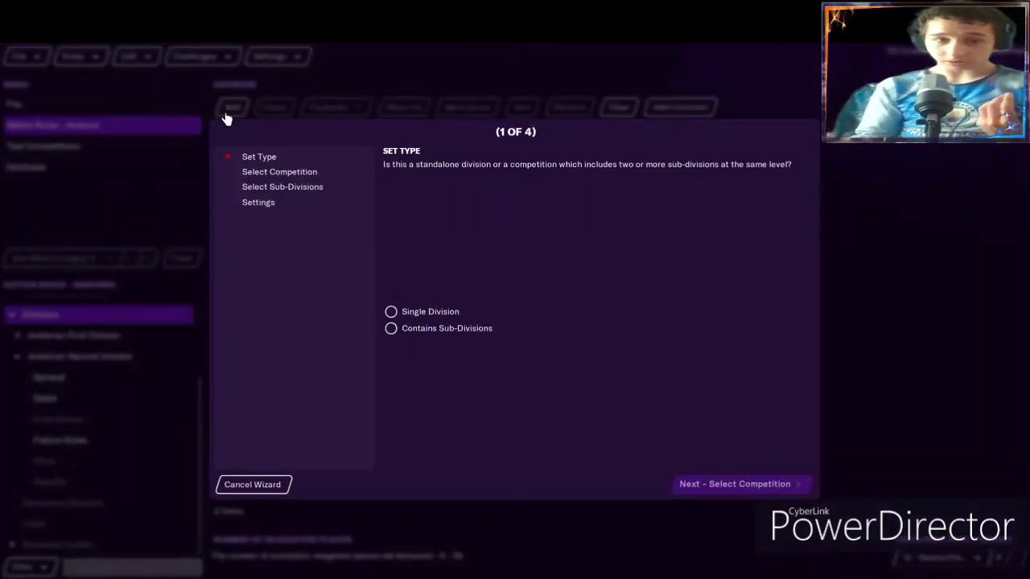
left_click(411, 329)
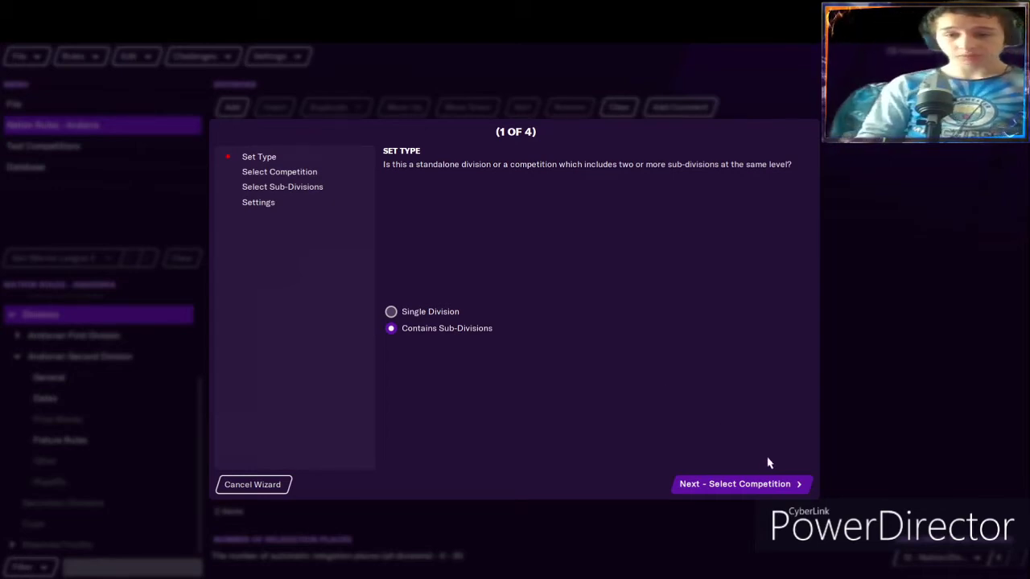
left_click(755, 486)
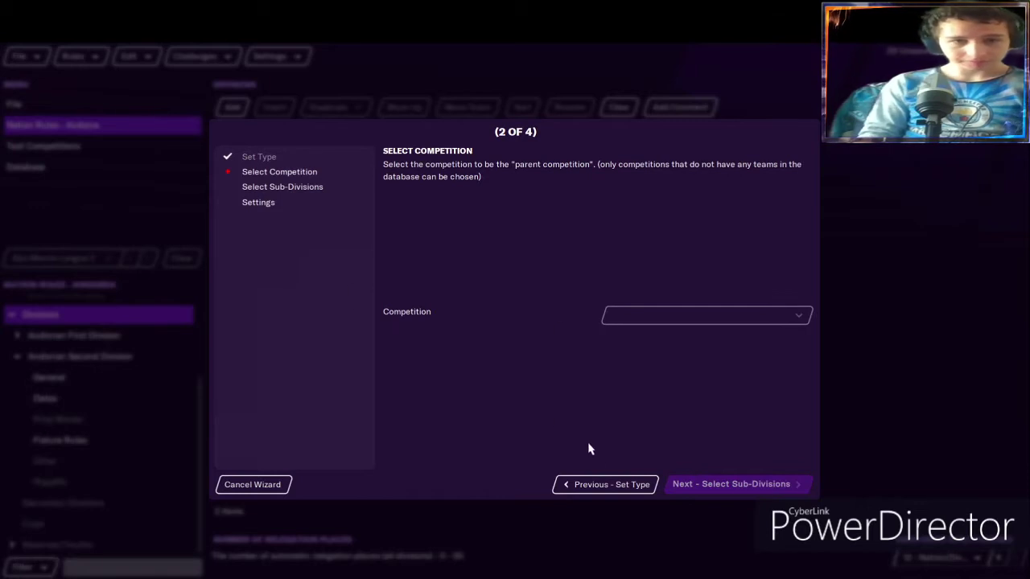
left_click(287, 483)
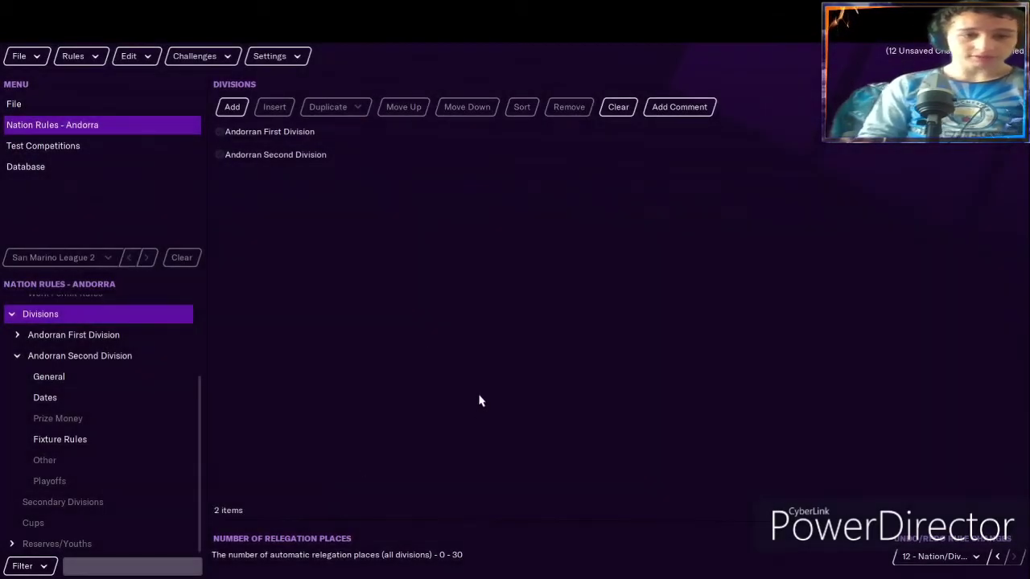
Filter the database's competitions to those whose nation contains "andorra".
left_click(98, 149)
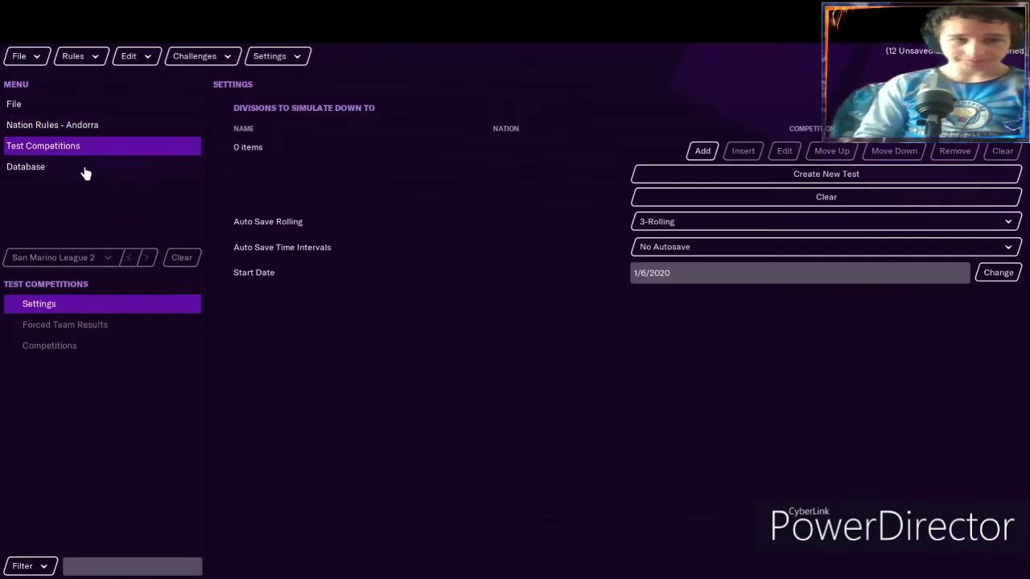
left_click(83, 169)
left_click(105, 386)
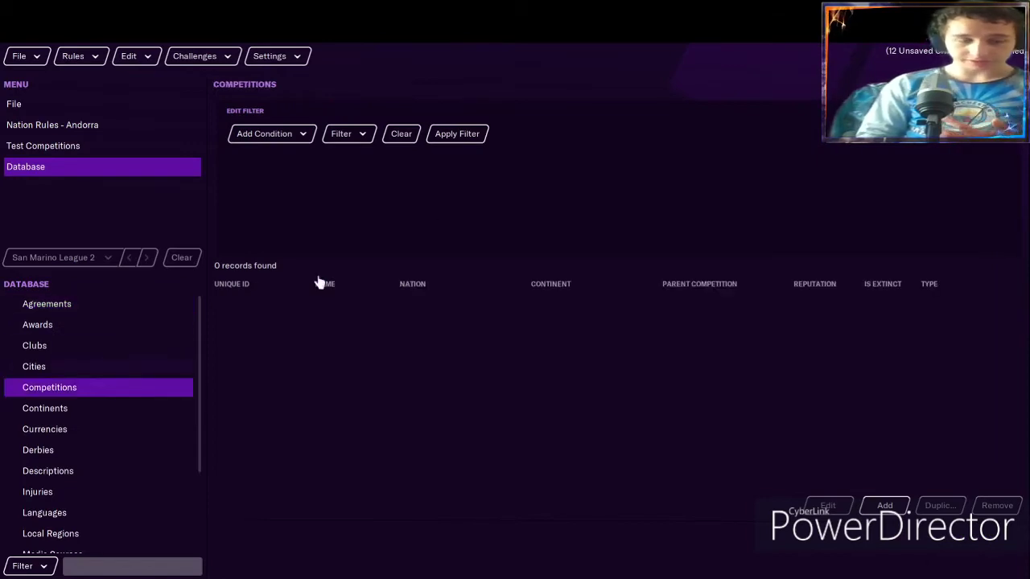
left_click(303, 140)
left_click(314, 232)
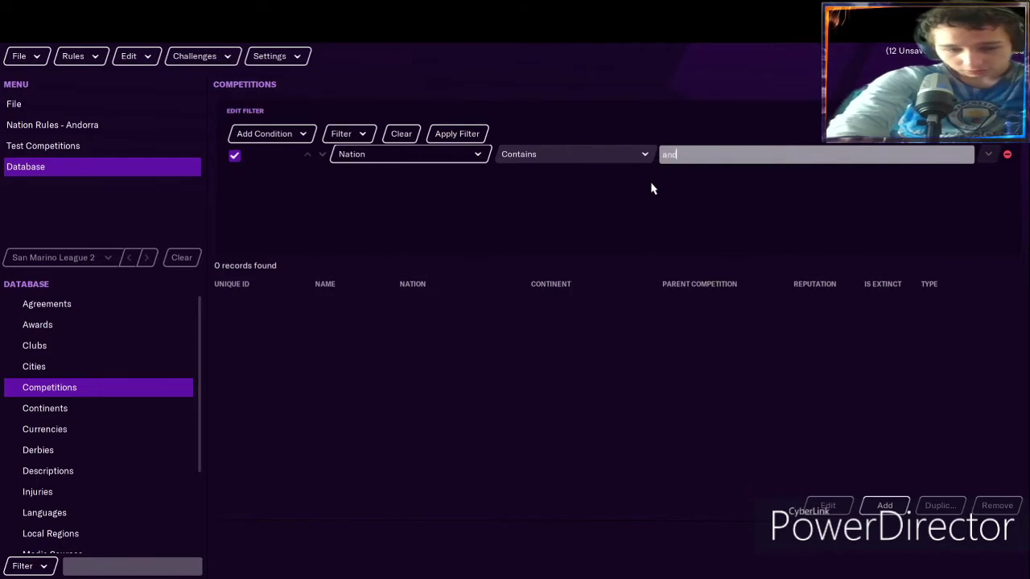
key("Return")
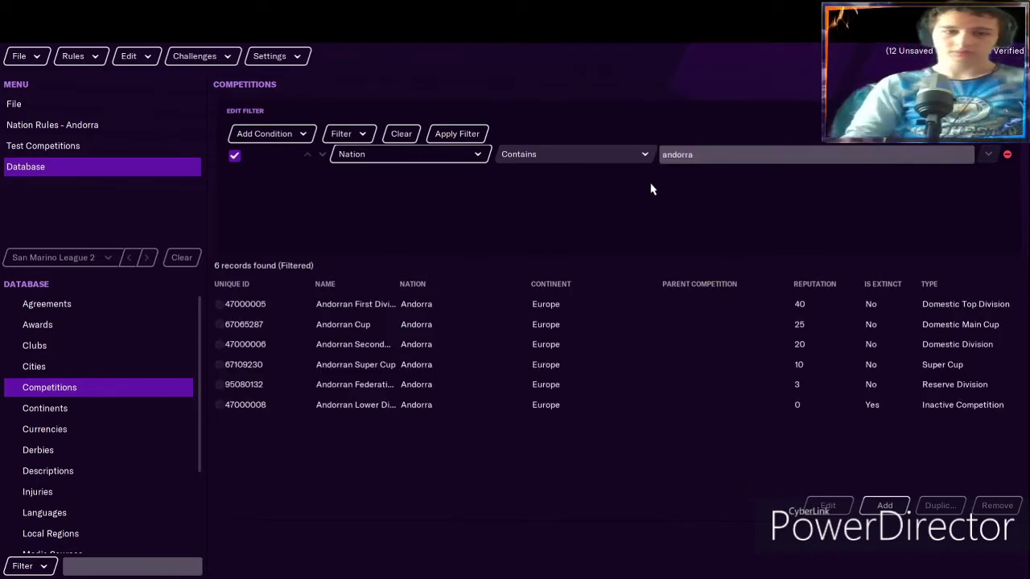
Open the Andorran Lower Division record, unmark it as extinct, and check its teams and details.
double_click(349, 410)
scroll(636, 374, "down", 2)
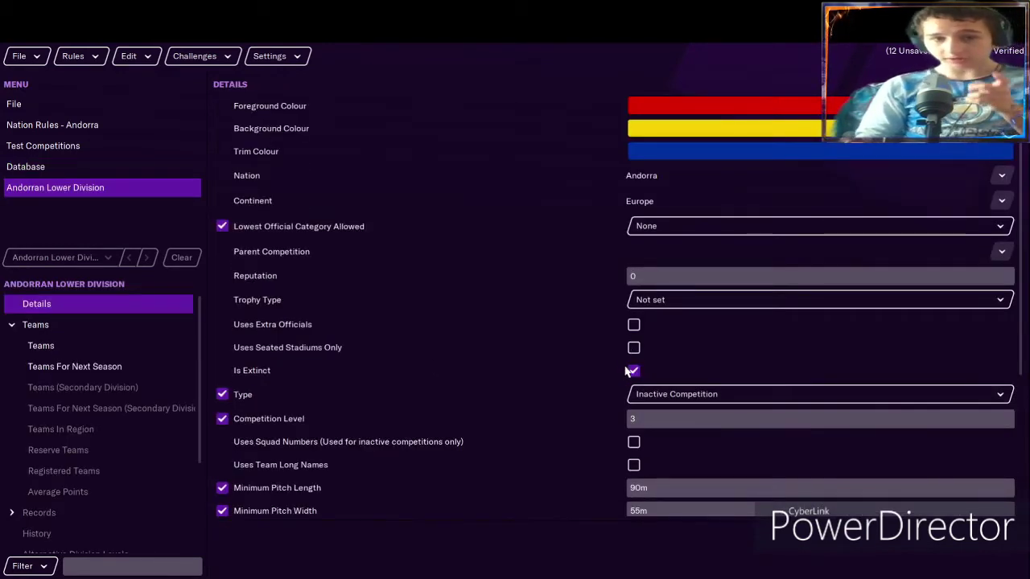
left_click(634, 371)
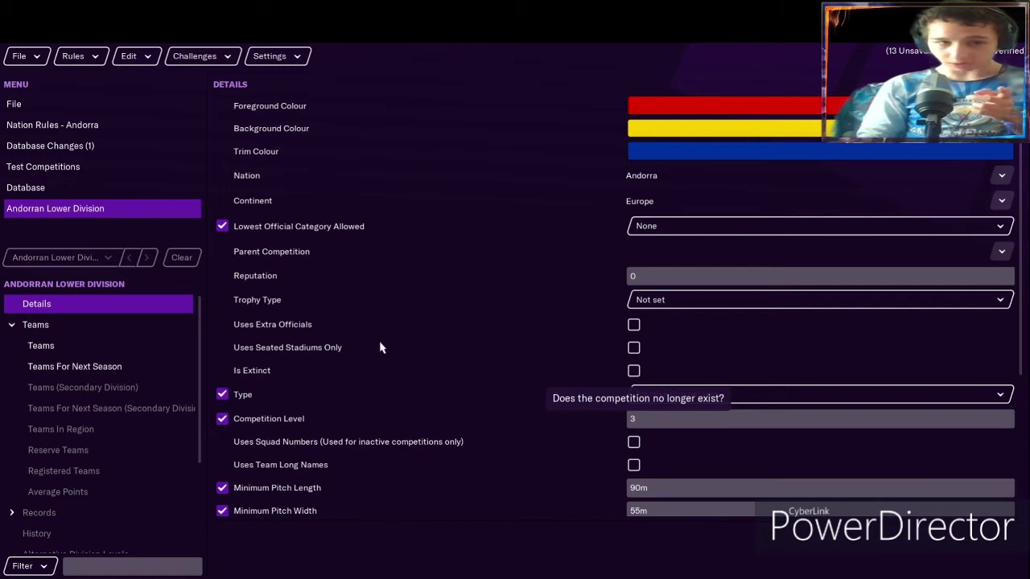
left_click(139, 354)
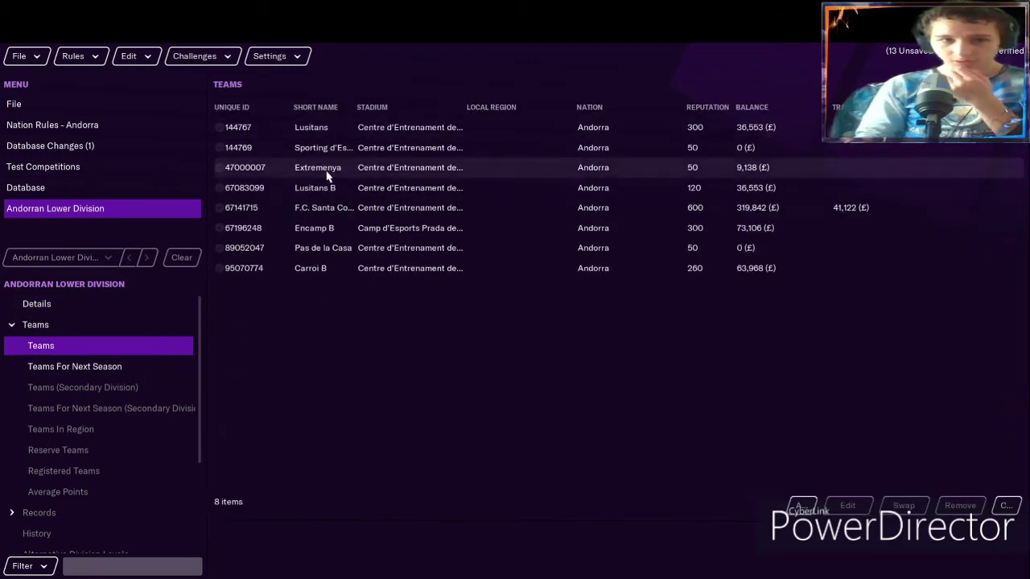
left_click(58, 306)
scroll(454, 310, "down", 2)
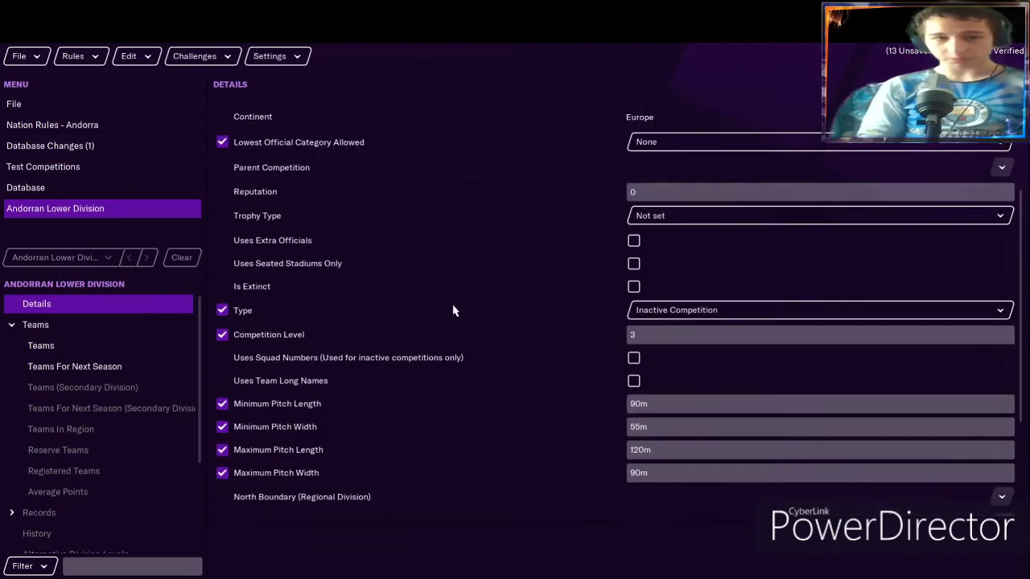
left_click(93, 191)
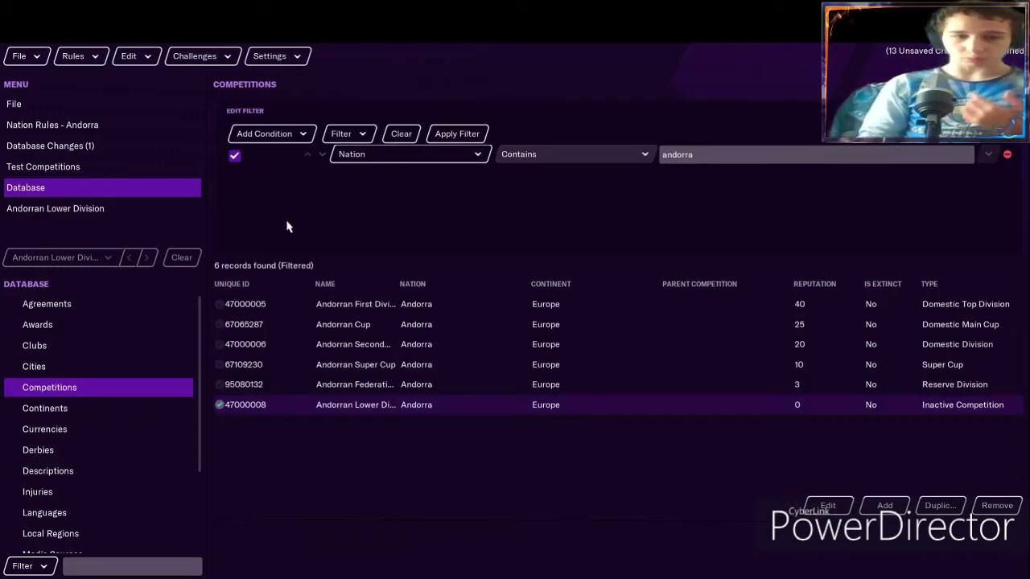
left_click(90, 147)
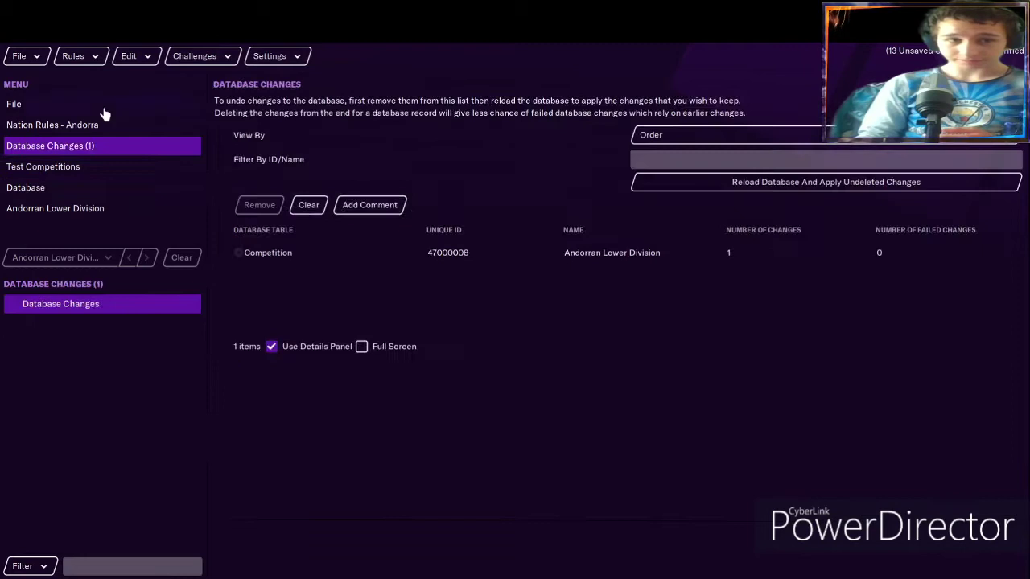
left_click(105, 113)
left_click(108, 134)
left_click(230, 106)
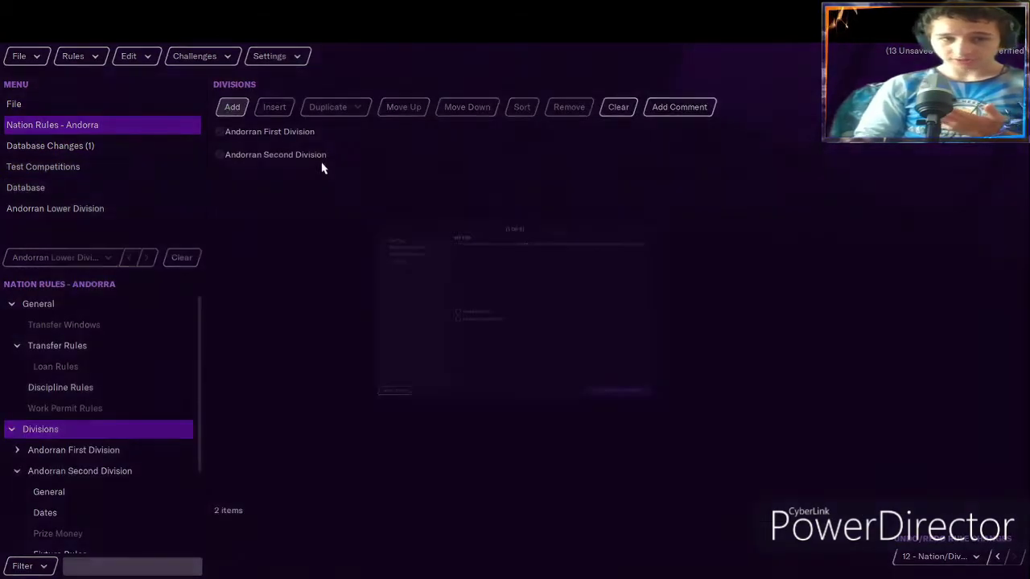
left_click(426, 314)
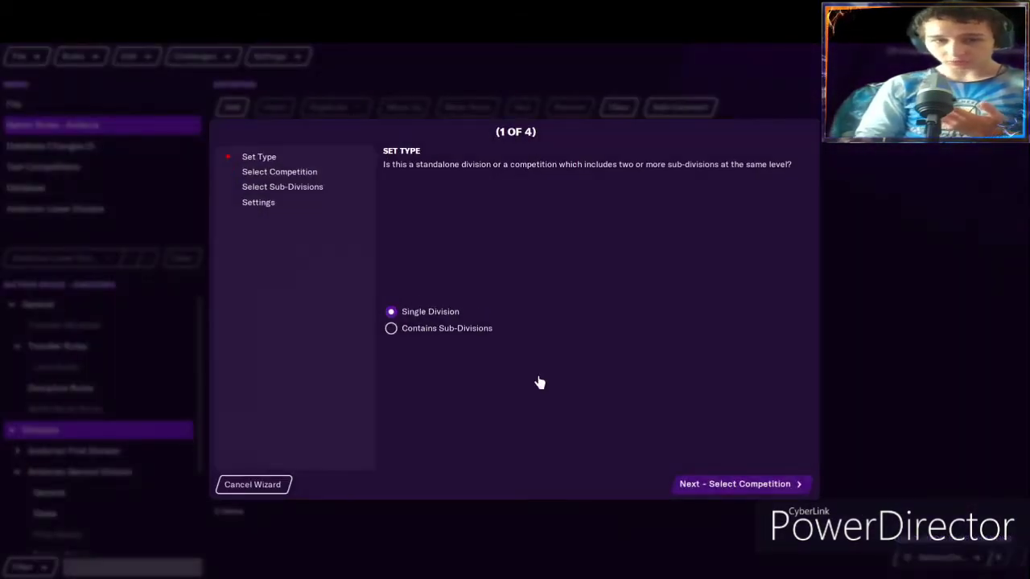
left_click(773, 483)
left_click(761, 310)
left_click(694, 485)
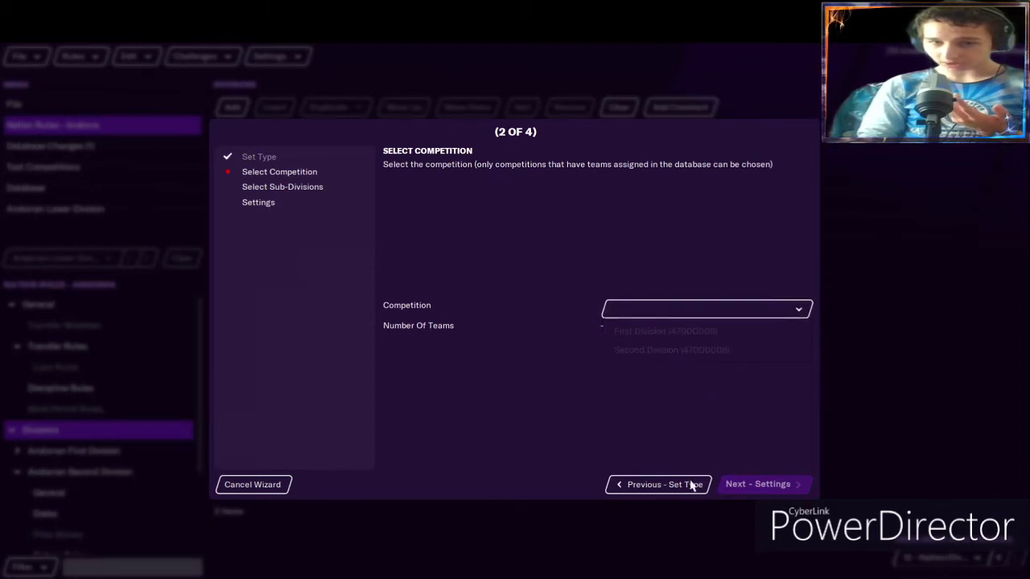
left_click(695, 485)
left_click(433, 330)
left_click(774, 485)
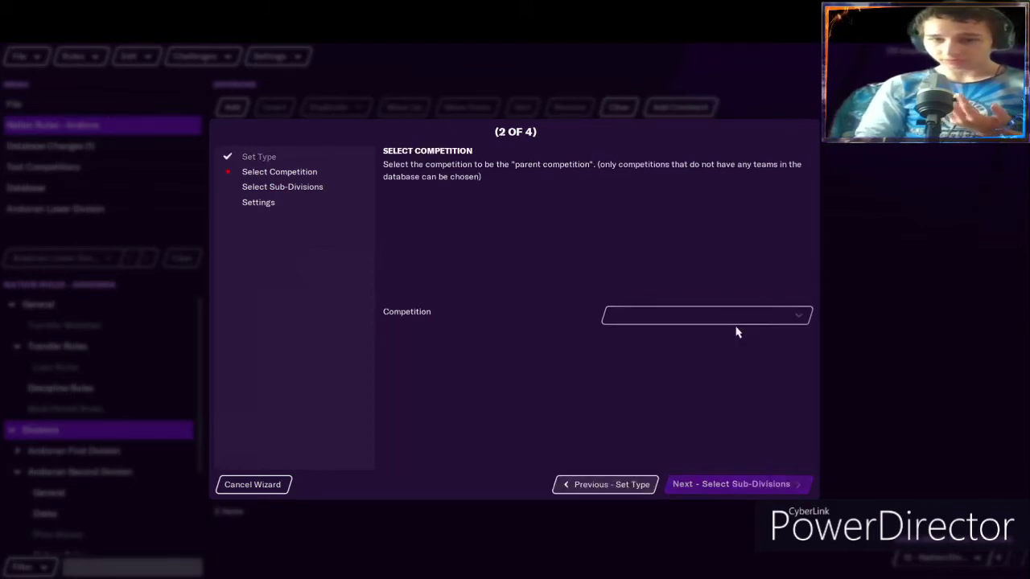
left_click(253, 484)
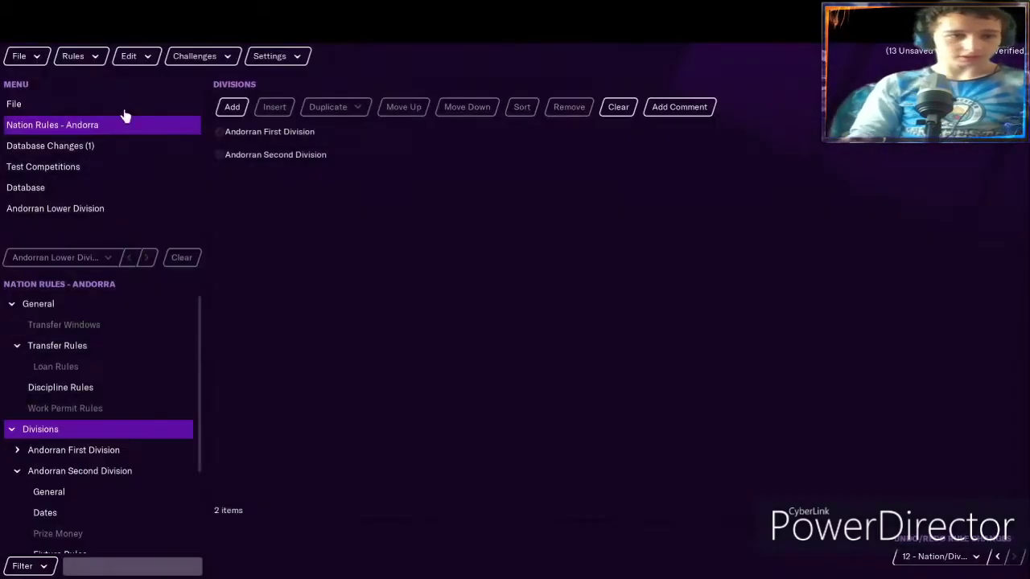
Change the Andorran Lower Division's competition type to Domestic Division.
left_click(55, 208)
left_click(690, 479)
scroll(676, 107, "down", 1)
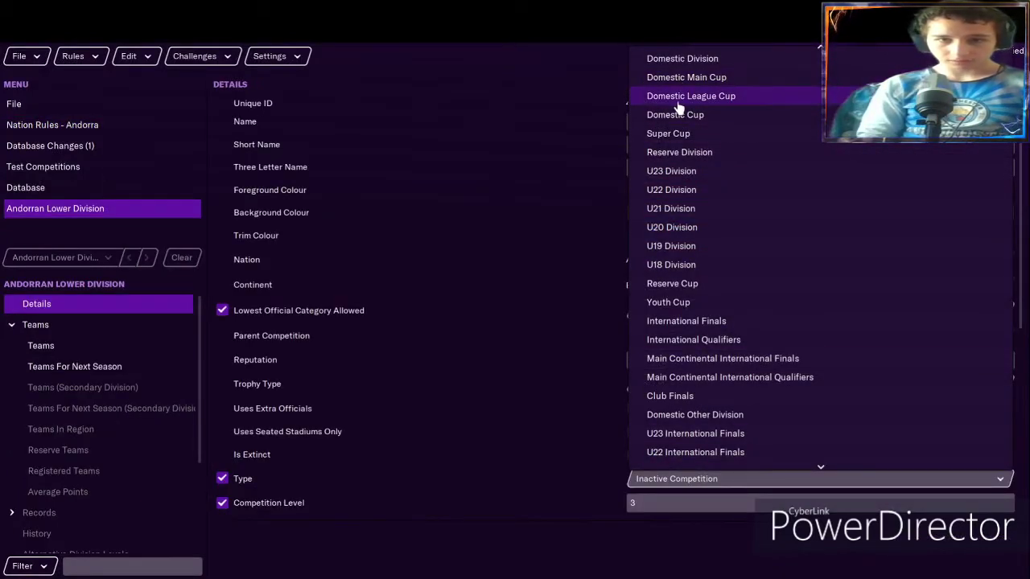
scroll(676, 120, "up", 1)
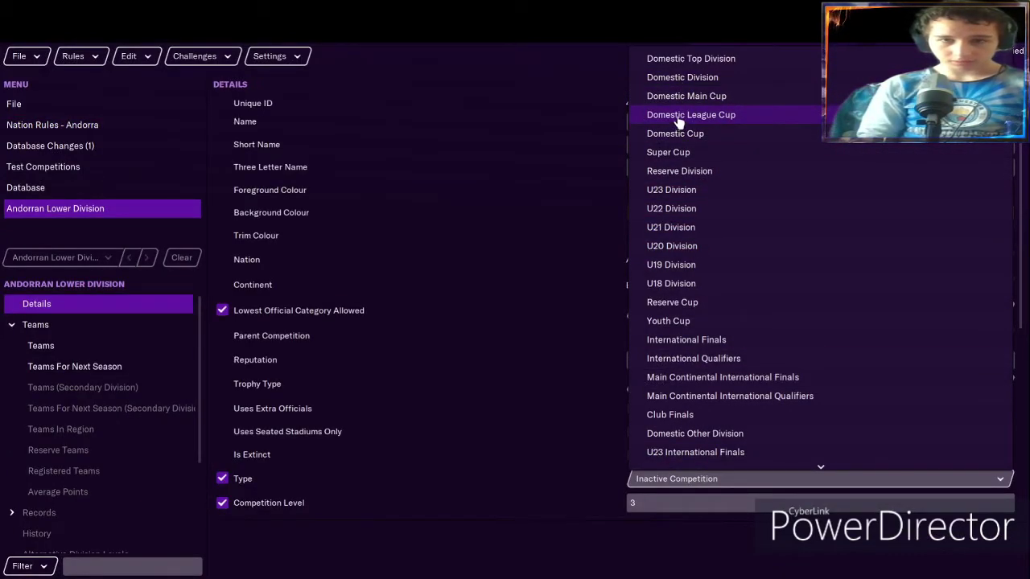
left_click(680, 74)
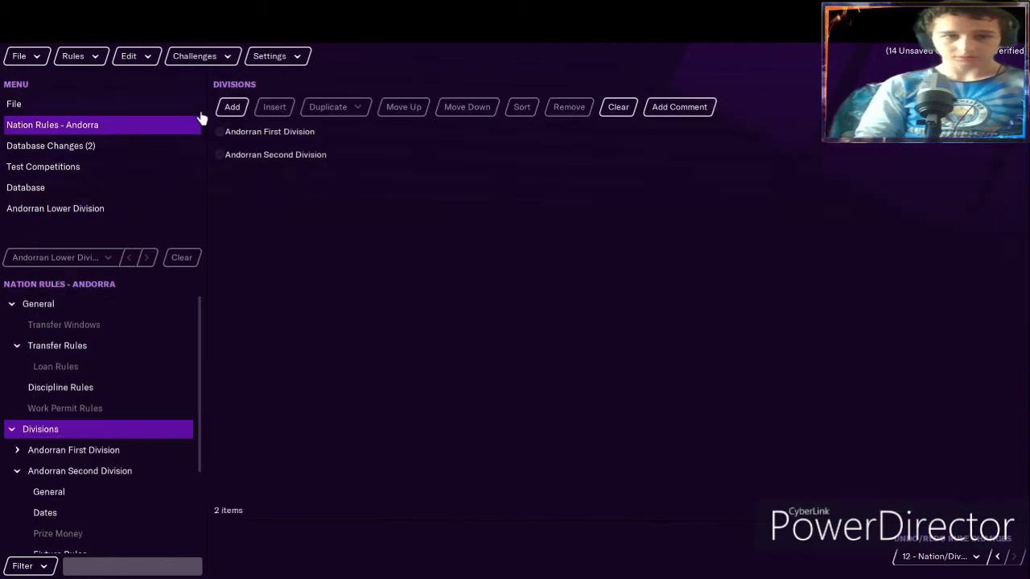
Add a further division to Andorra's rules as a single division using the Lower Division competition, and proceed to its settings.
left_click(231, 106)
left_click(419, 330)
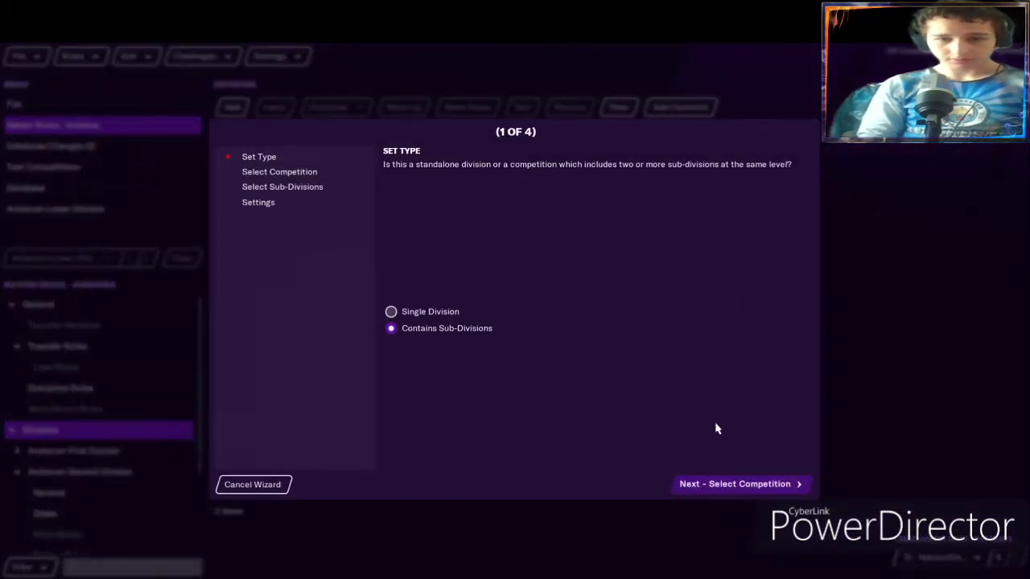
left_click(792, 487)
left_click(569, 483)
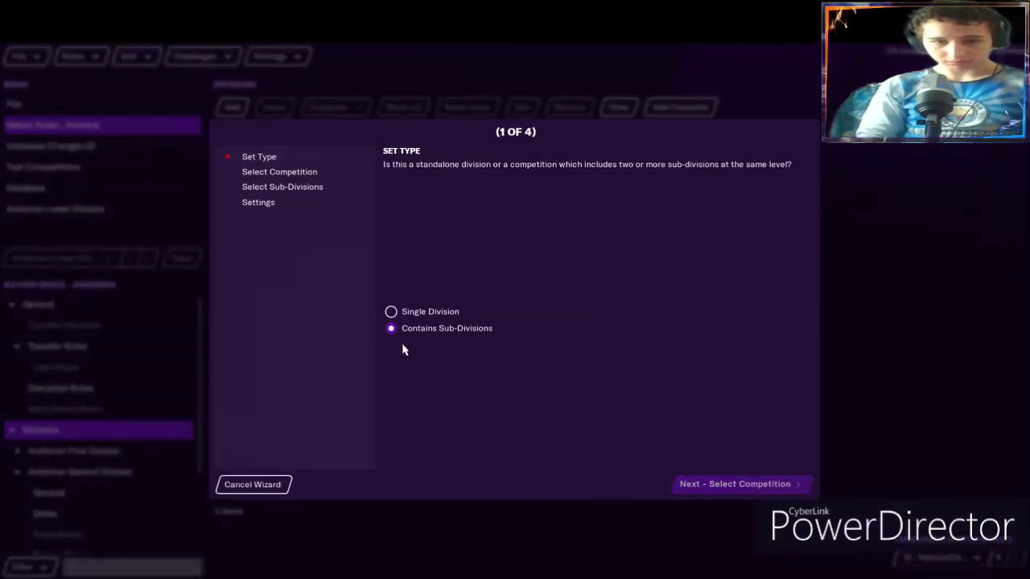
left_click(414, 311)
left_click(701, 487)
left_click(753, 312)
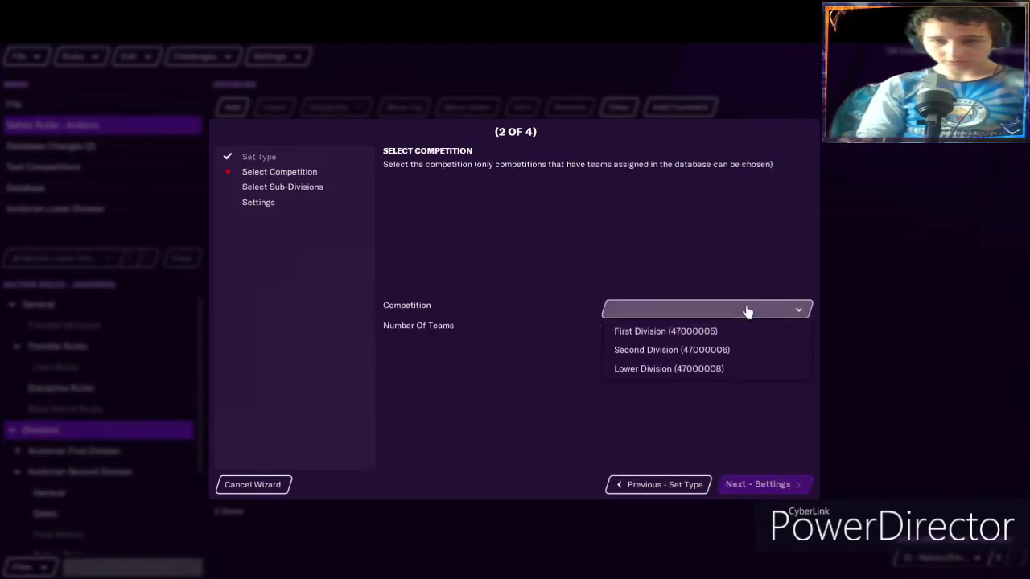
left_click(713, 369)
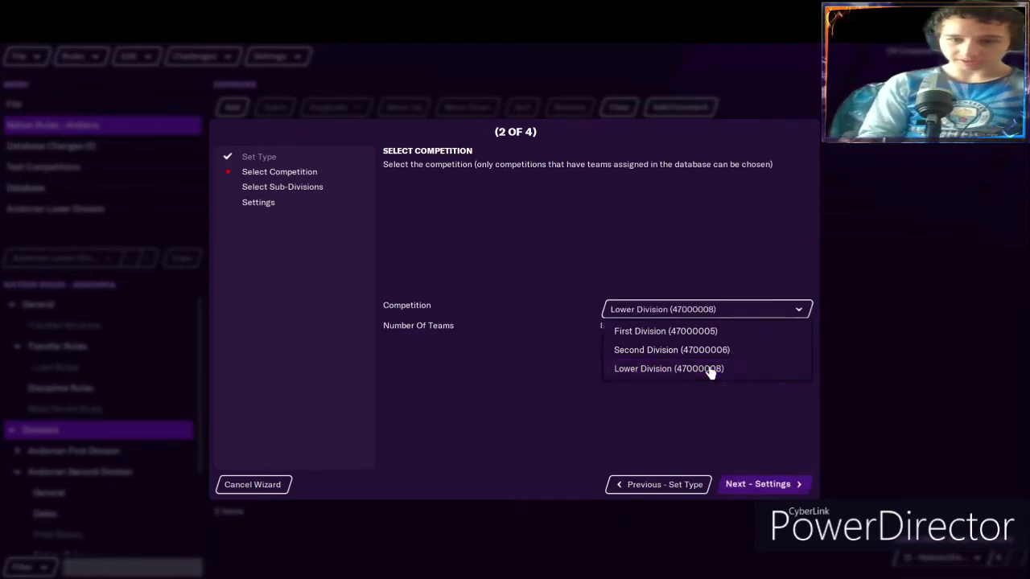
left_click(753, 486)
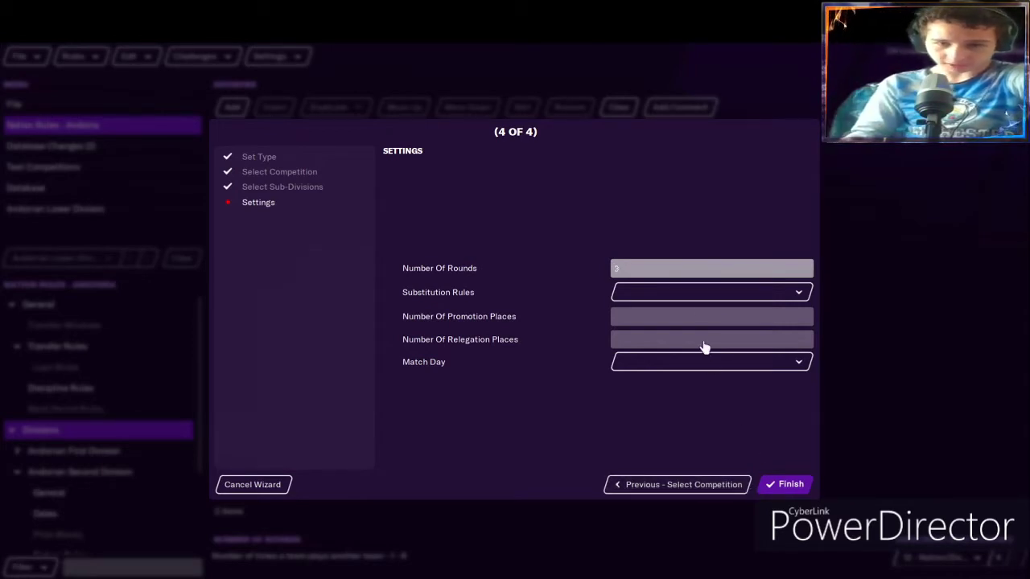
Give the Lower Division 3 rounds, 3 From 7 substitutions, 2 promotion and 0 relegation places and Saturday match days, and finish adding it.
type("3")
left_click(700, 298)
scroll(656, 523, "down", 4)
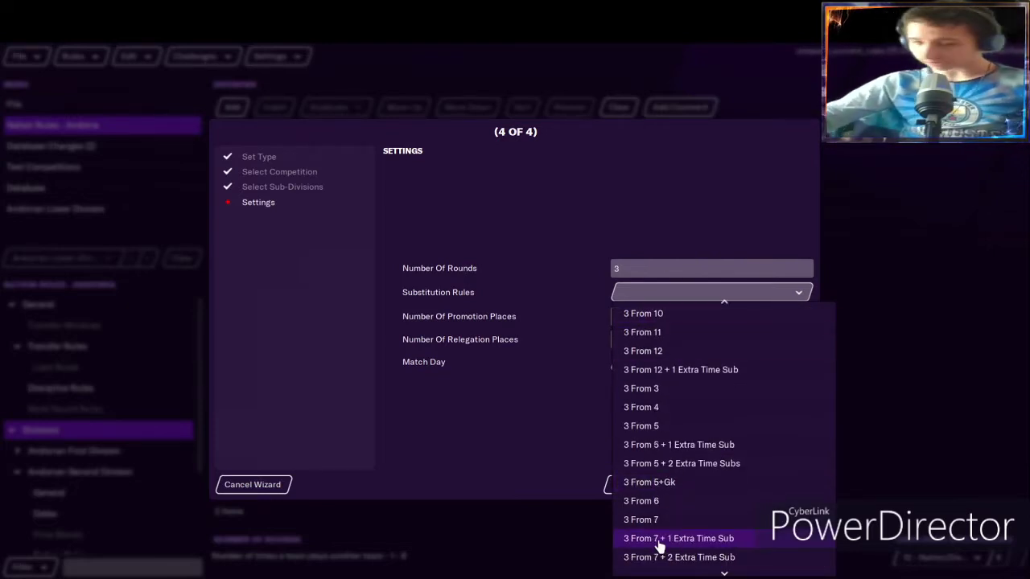
left_click(657, 520)
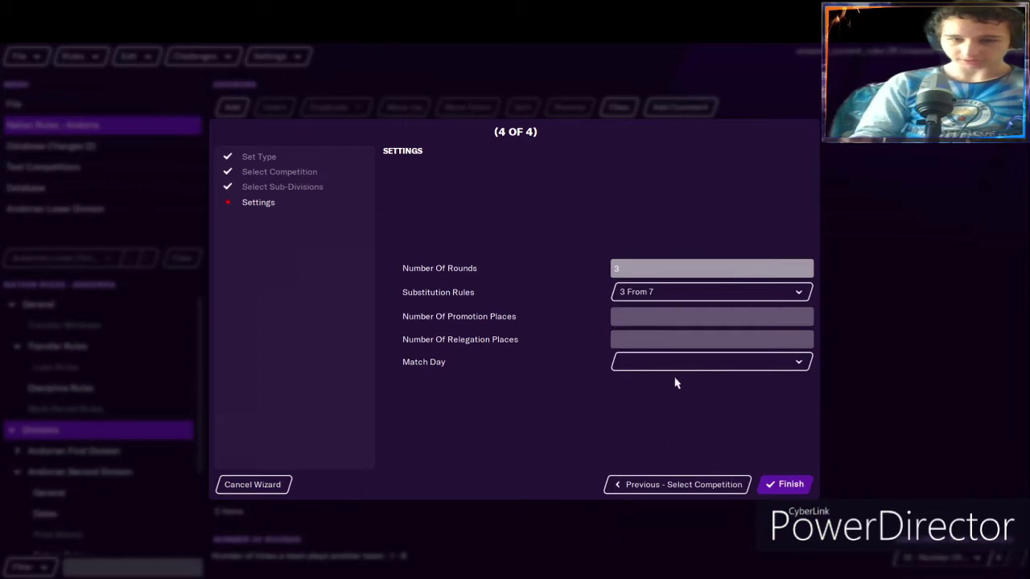
left_click(686, 316)
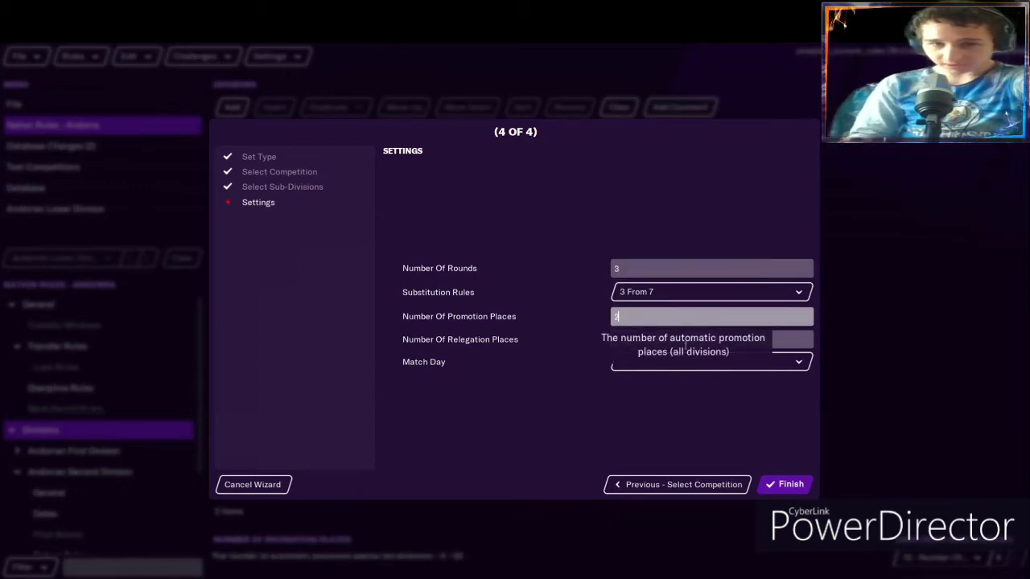
left_click(686, 341)
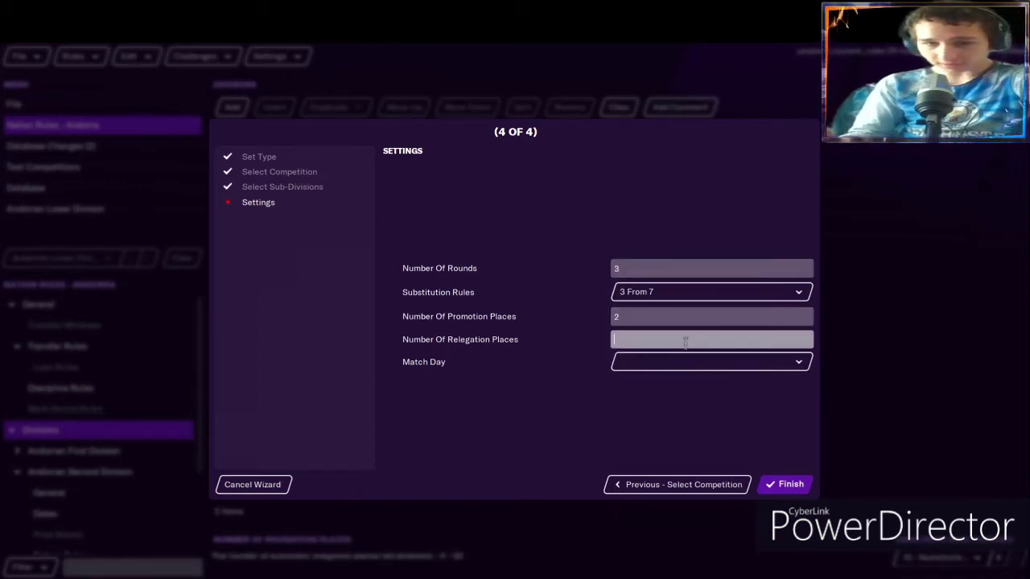
left_click(736, 364)
left_click(708, 497)
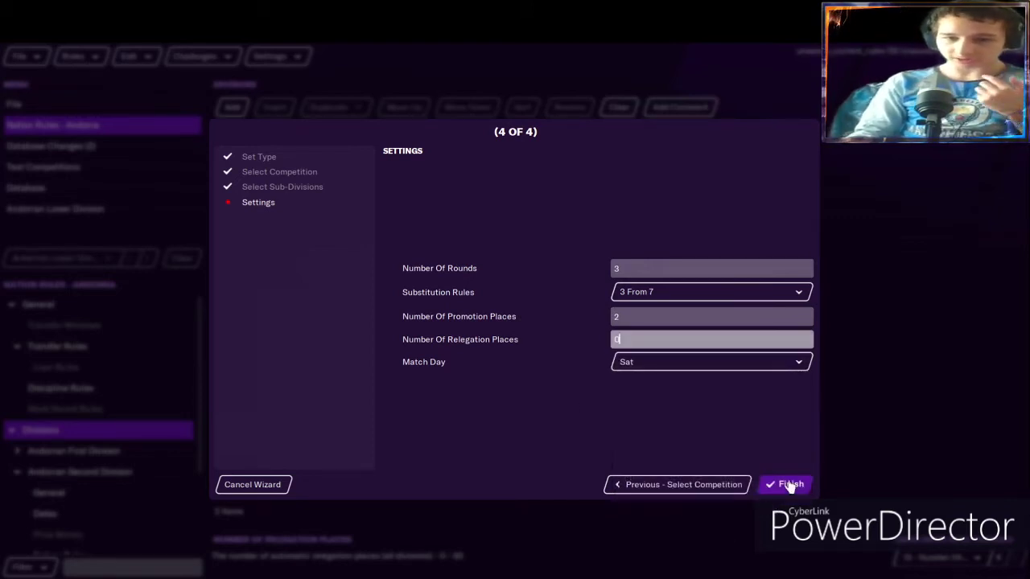
left_click(790, 486)
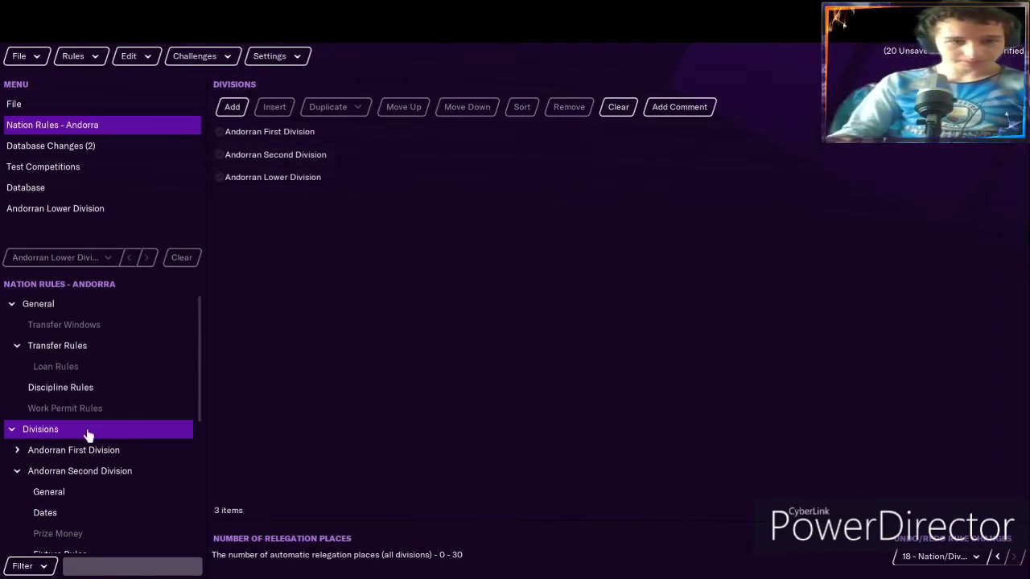
left_click(29, 152)
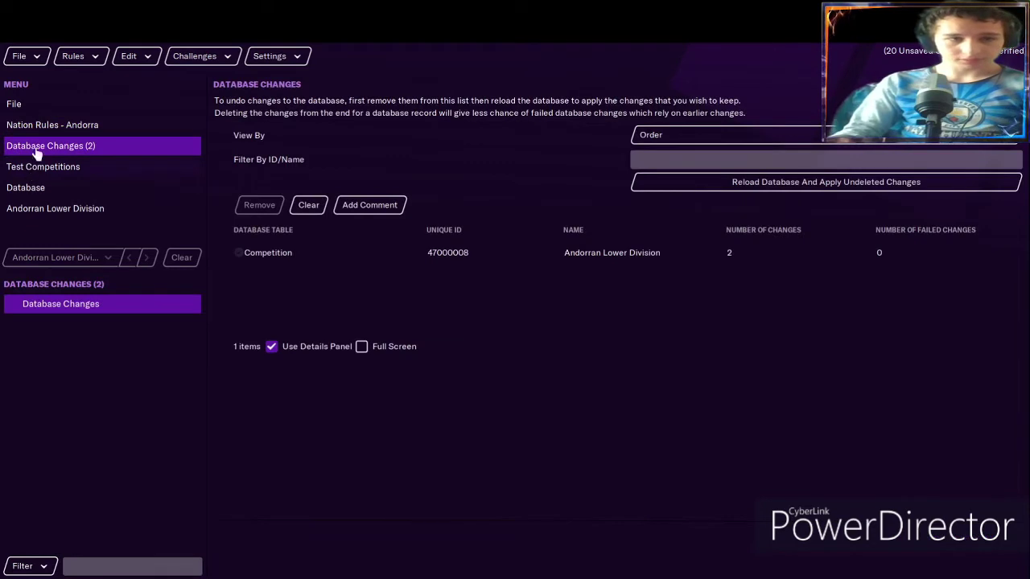
left_click(37, 125)
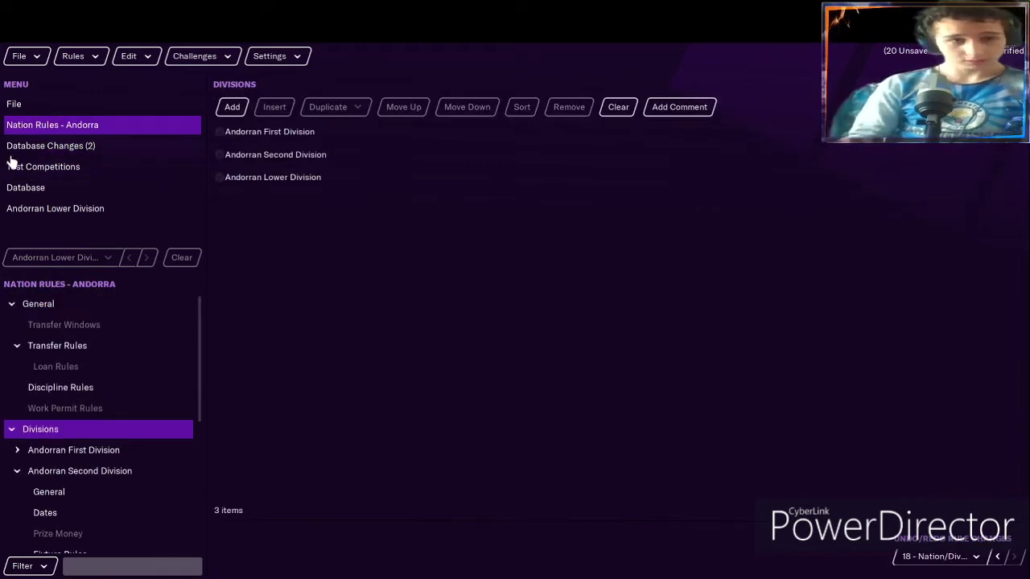
scroll(53, 418, "down", 3)
scroll(46, 422, "up", 3)
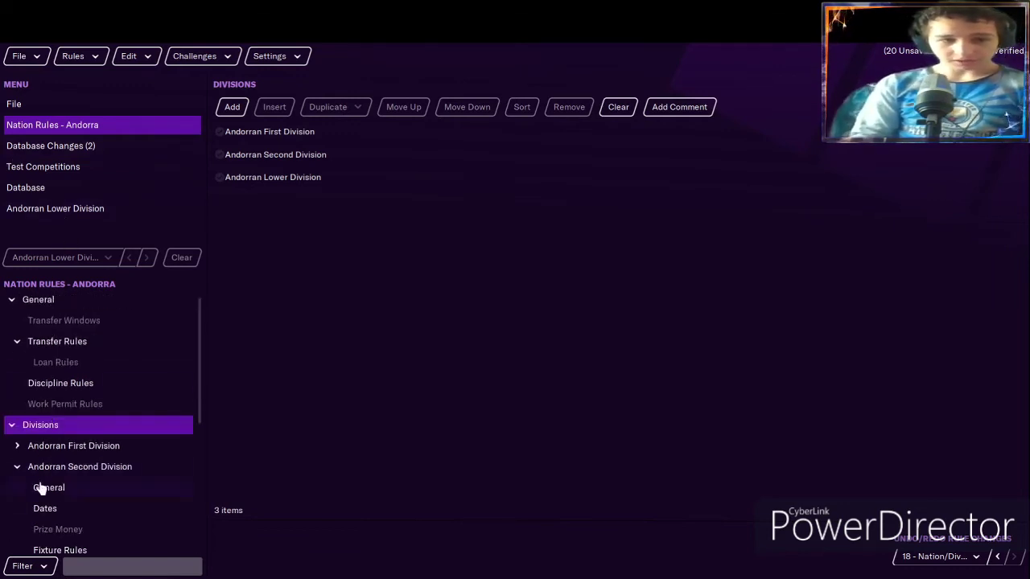
Set the Andorran Lower Division's number of promotion places to 1 and open its playoff settings.
scroll(25, 450, "down", 3)
left_click(34, 377)
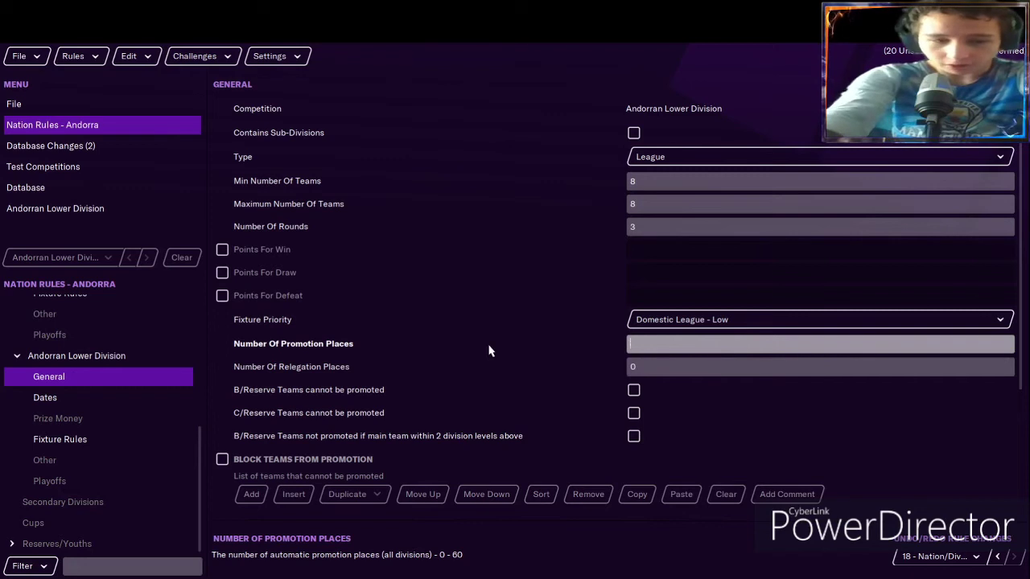
left_click(129, 483)
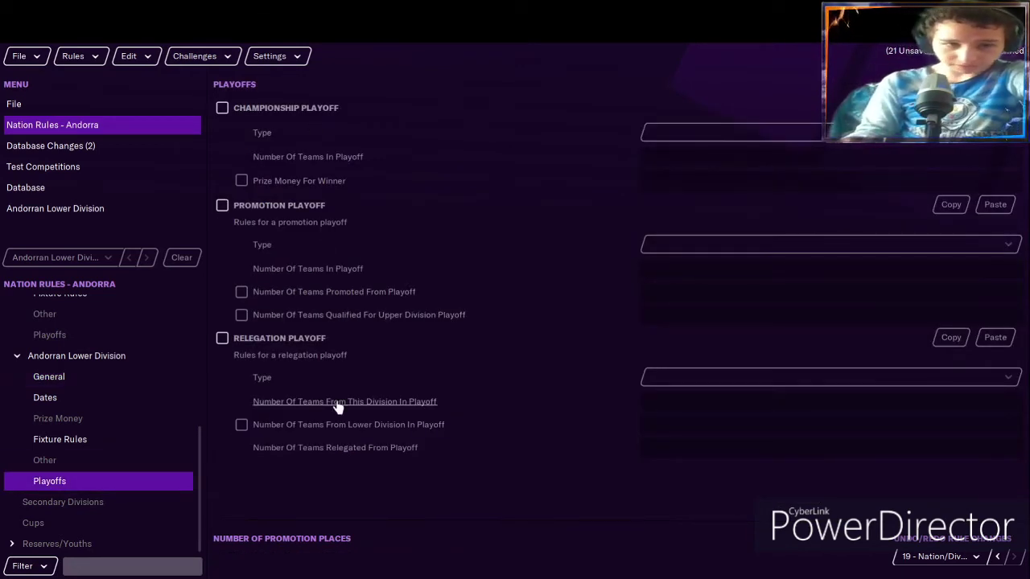
left_click(226, 108)
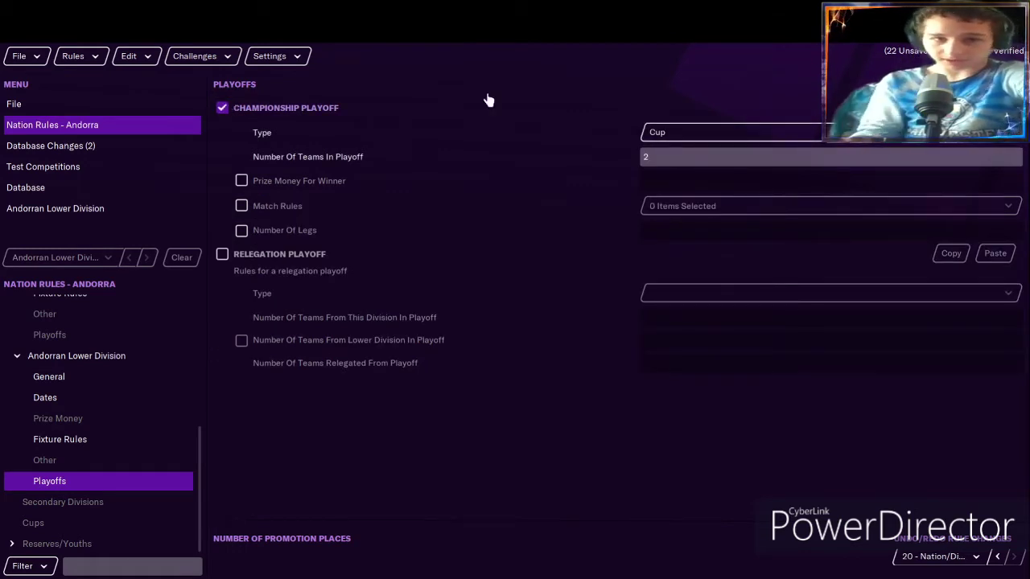
left_click(653, 132)
left_click(661, 170)
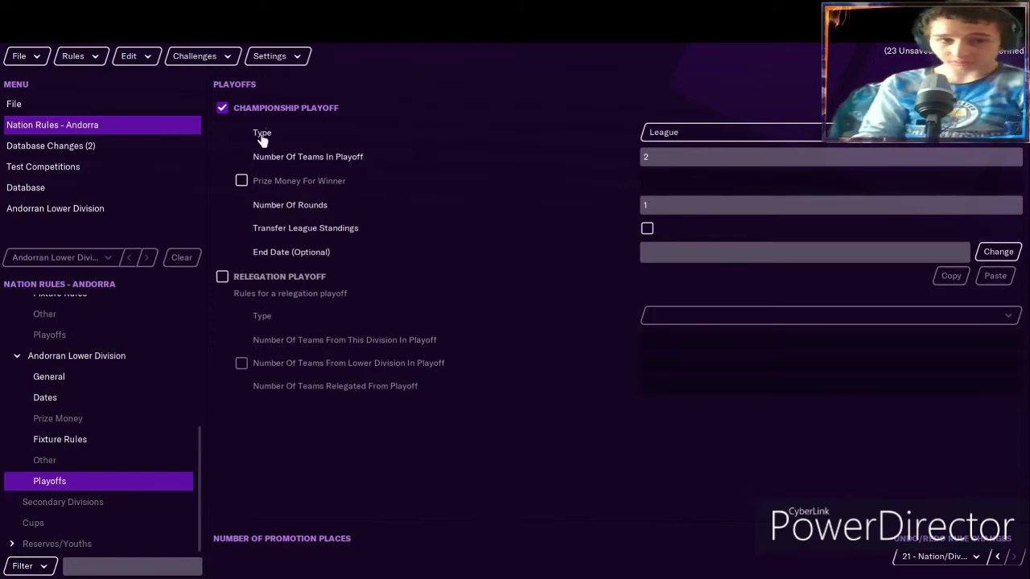
left_click(222, 108)
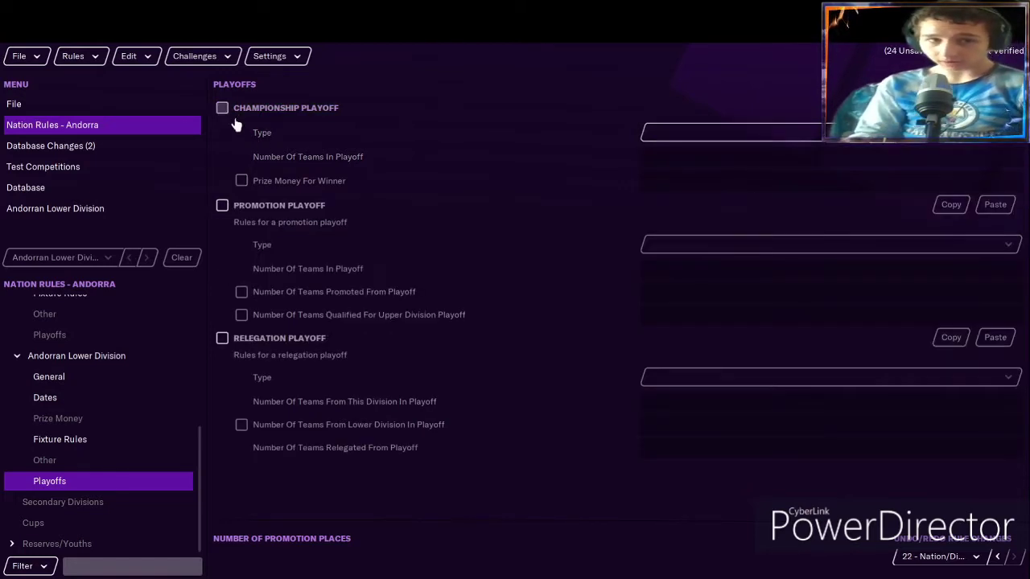
Enable a Cup-type promotion playoff for the Lower Division with 2 teams in the playoff and 1 team promoted from it.
left_click(222, 207)
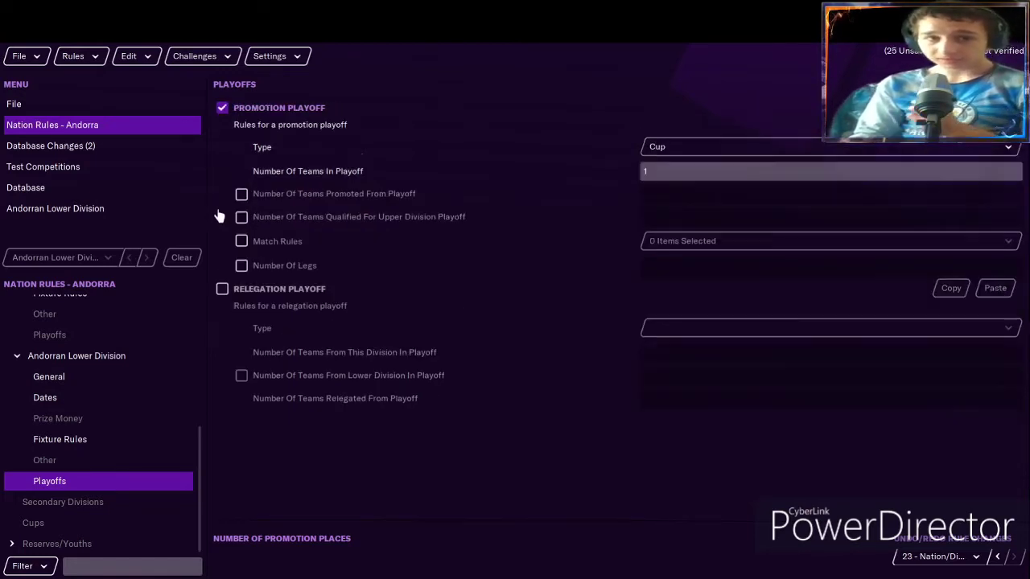
left_click(728, 147)
left_click(670, 168)
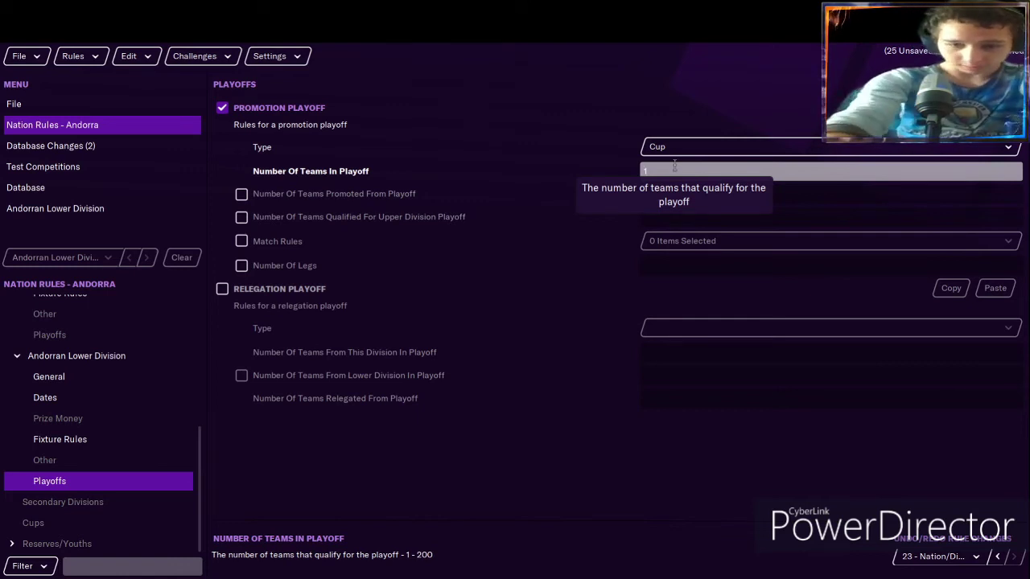
left_click(570, 274)
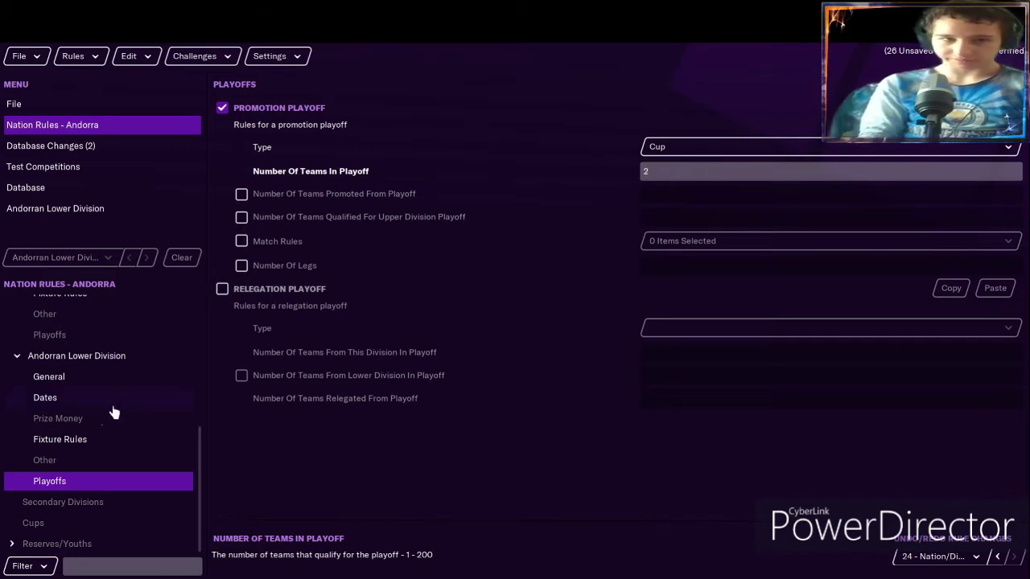
left_click(242, 196)
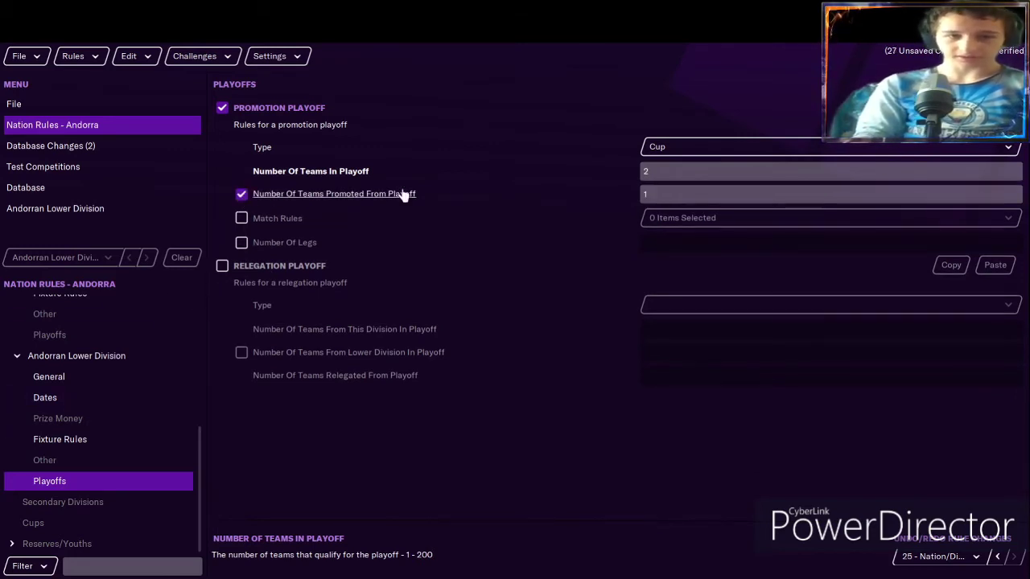
Check the Lower Division's general settings and test the validity of Andorra's nation rules.
left_click(61, 377)
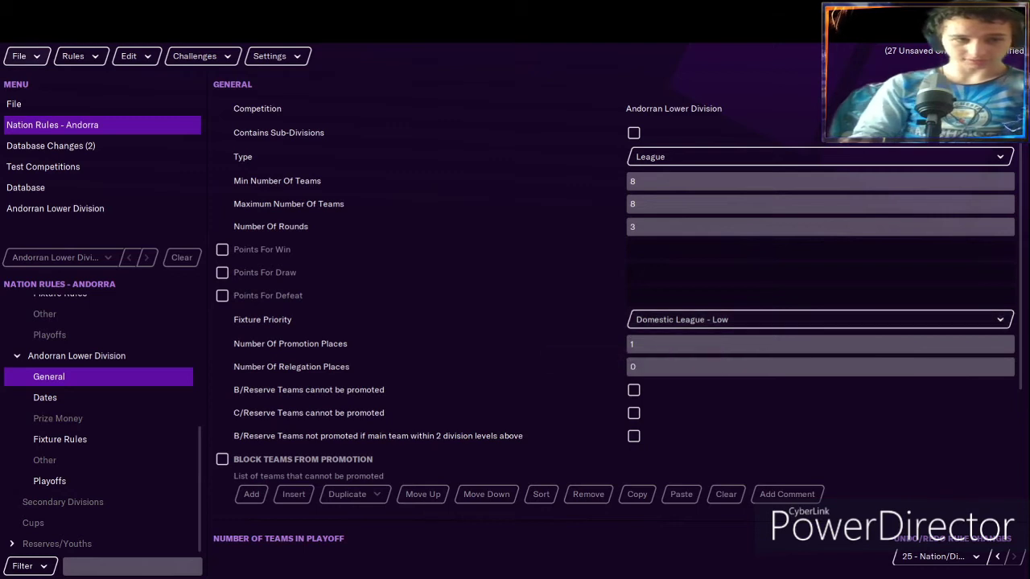
left_click(73, 56)
left_click(136, 178)
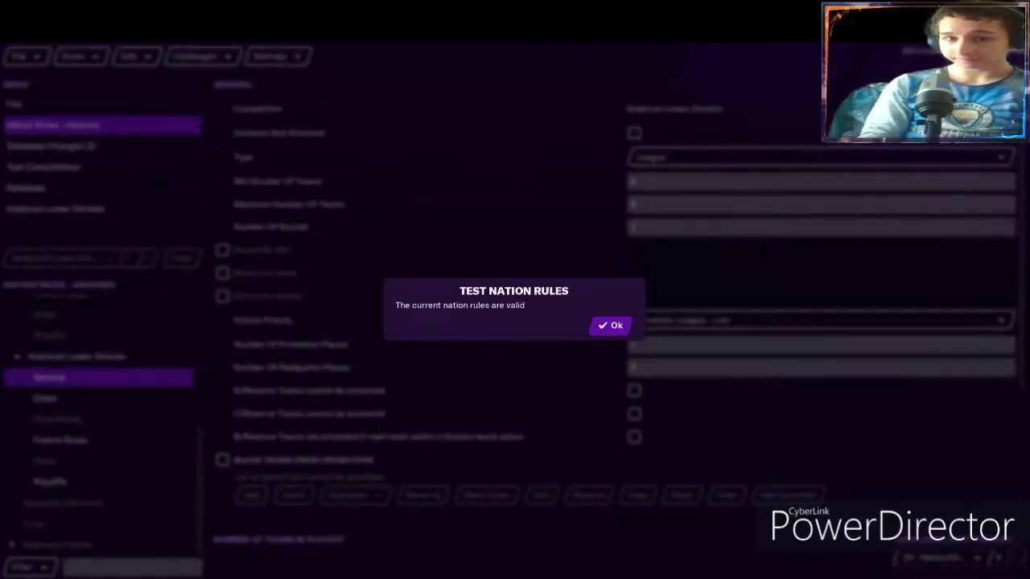
left_click(616, 325)
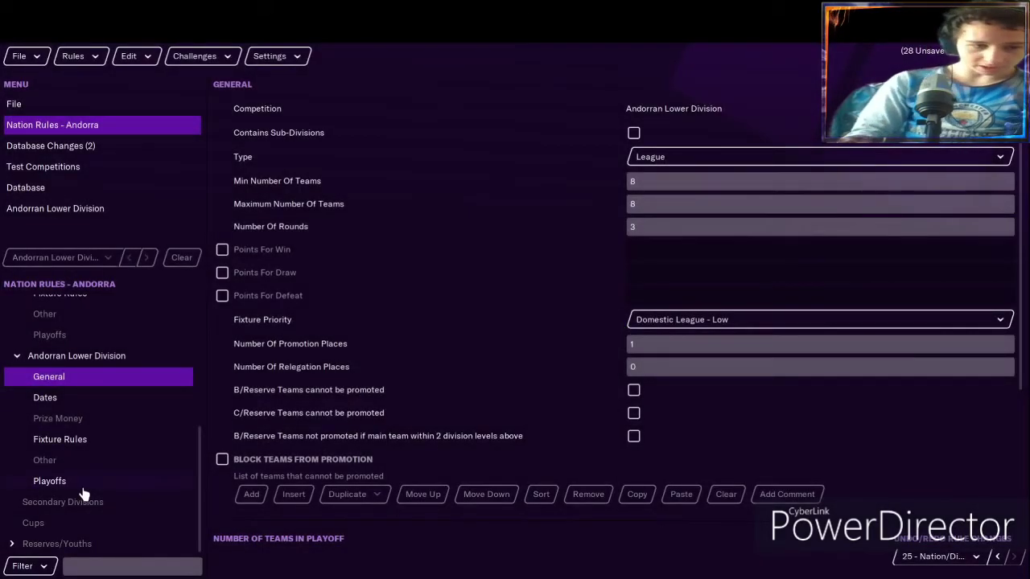
Add a cup of type FA Cup to Andorra's rules using the Andorran Cup competition, and proceed to its team selection.
scroll(62, 407, "up", 3)
scroll(41, 415, "up", 2)
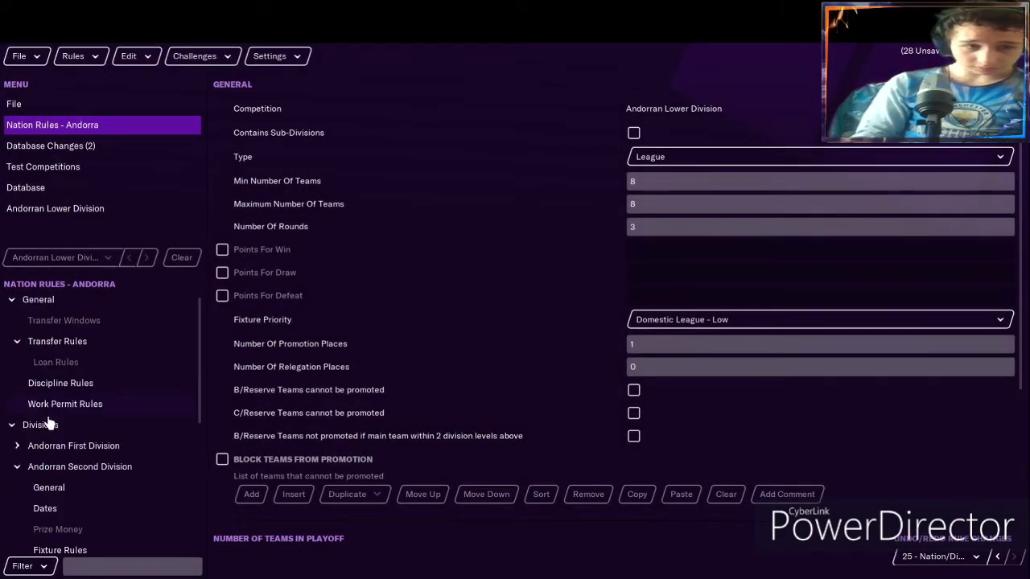
scroll(48, 426, "down", 2)
scroll(46, 515, "down", 4)
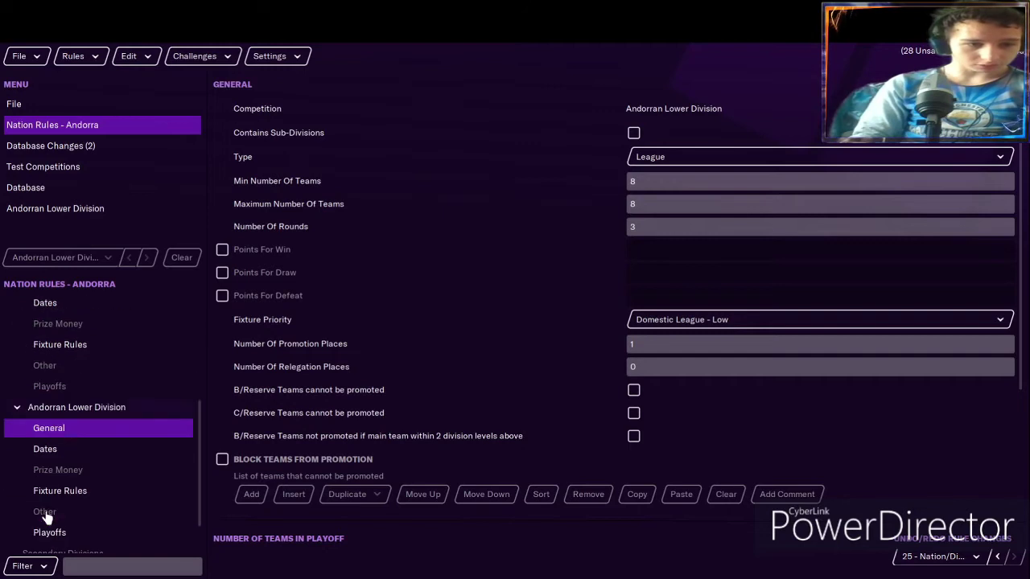
left_click(50, 521)
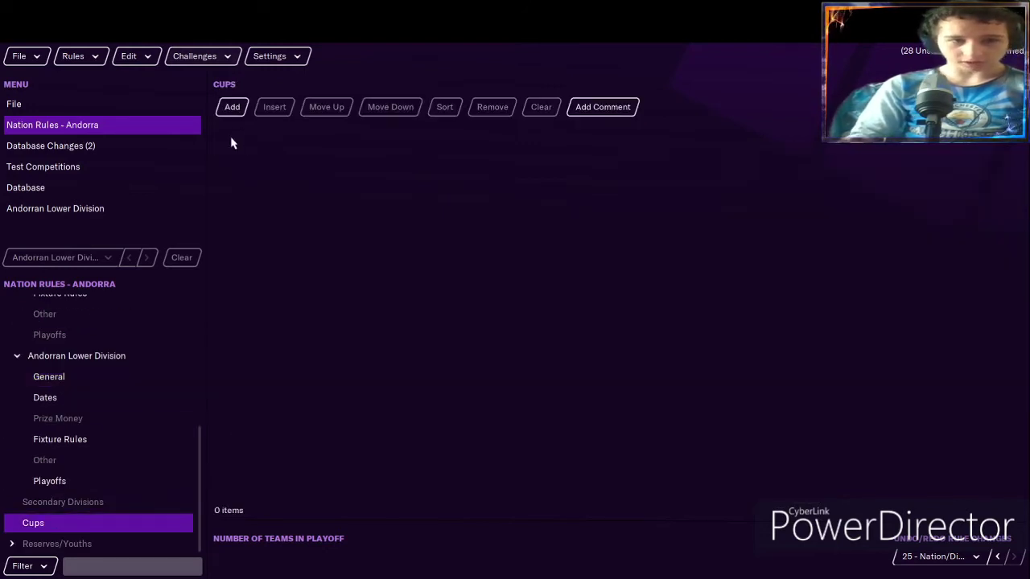
left_click(233, 107)
left_click(407, 303)
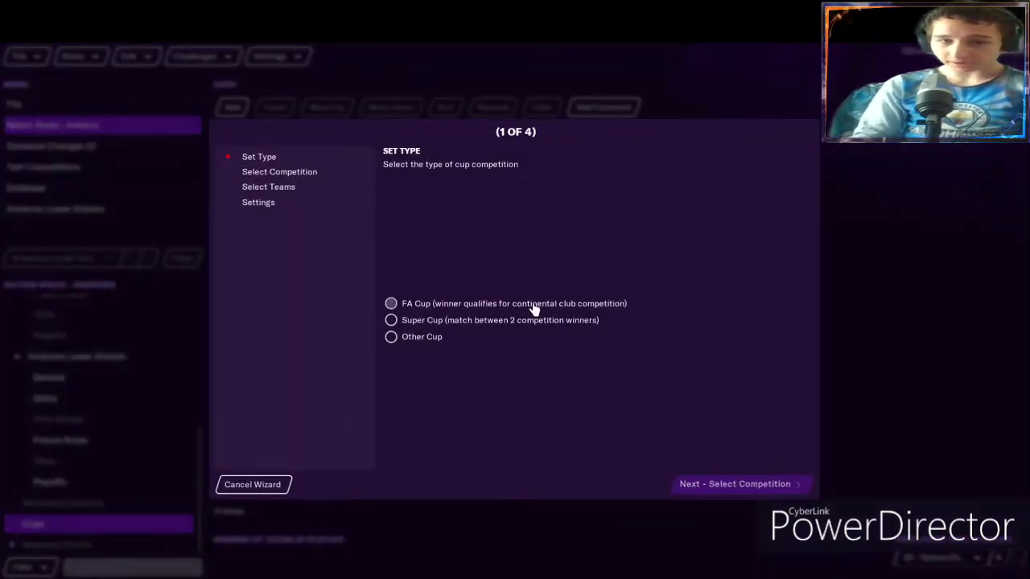
left_click(760, 488)
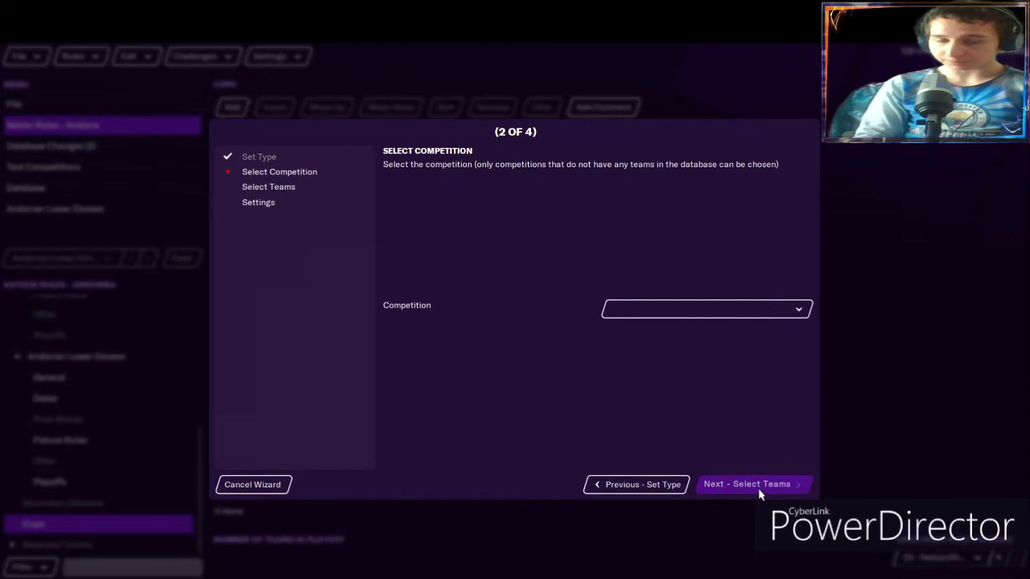
left_click(637, 312)
left_click(653, 332)
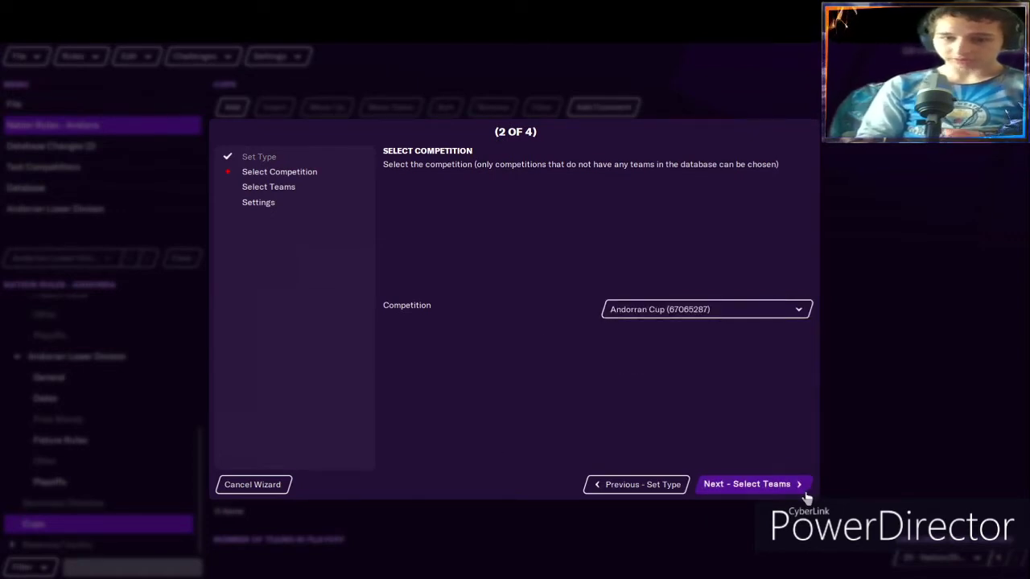
left_click(799, 489)
Enter the teams of the First Division, Second Division and Lower Division into the cup and proceed to its settings.
left_click(412, 457)
left_click(521, 186)
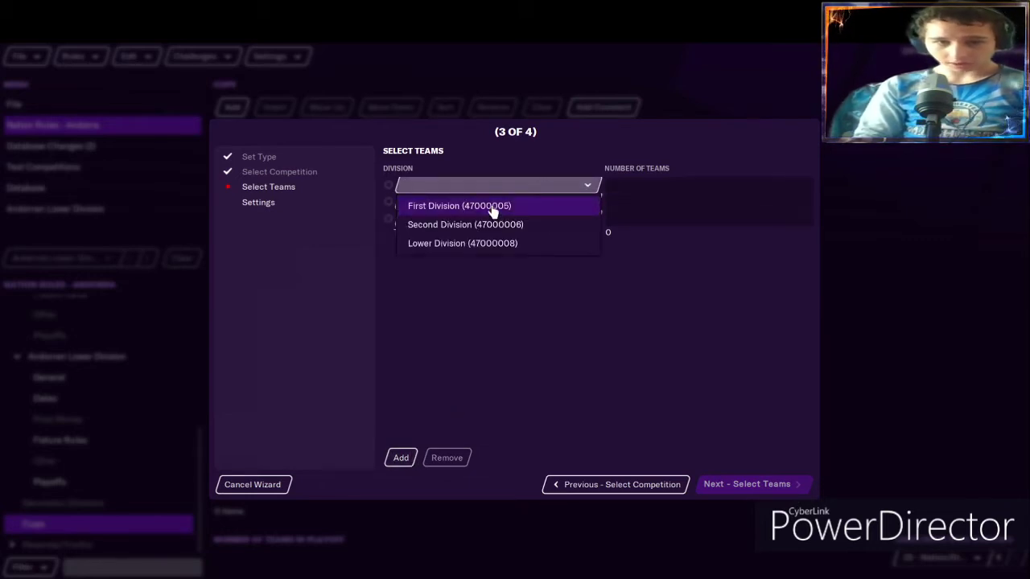
left_click(527, 205)
left_click(497, 202)
left_click(499, 240)
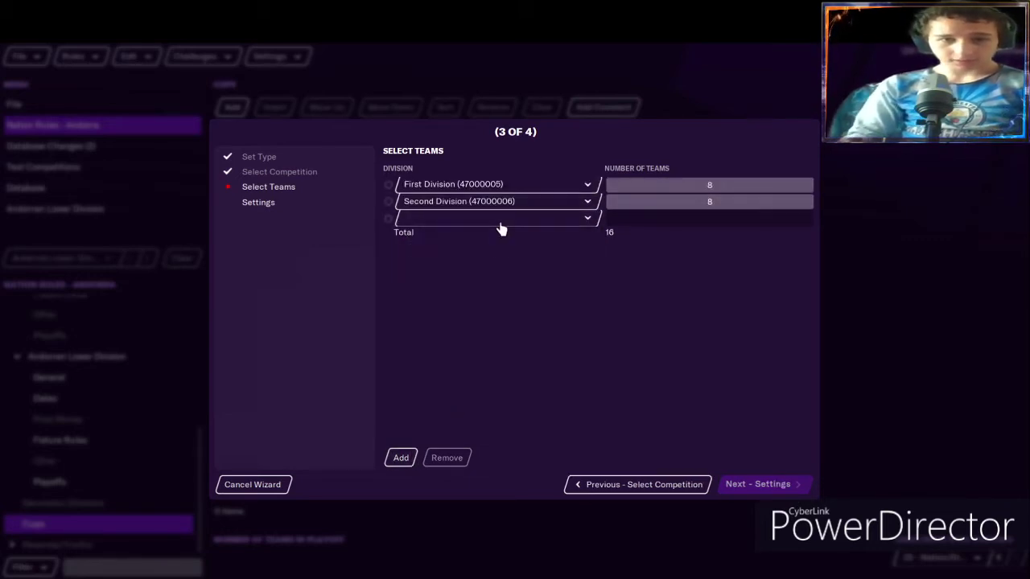
left_click(502, 225)
left_click(499, 277)
left_click(796, 484)
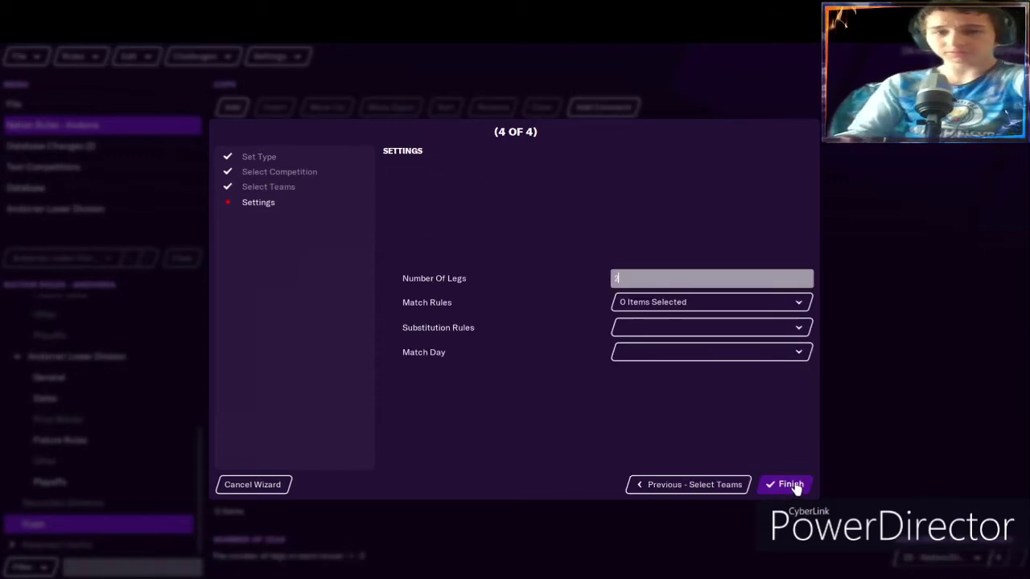
Give the cup 1 leg per round and the match rules Extra Time and A-B-B-A Penalty Format.
left_click(671, 302)
left_click(683, 323)
left_click(684, 308)
left_click(690, 363)
left_click(683, 306)
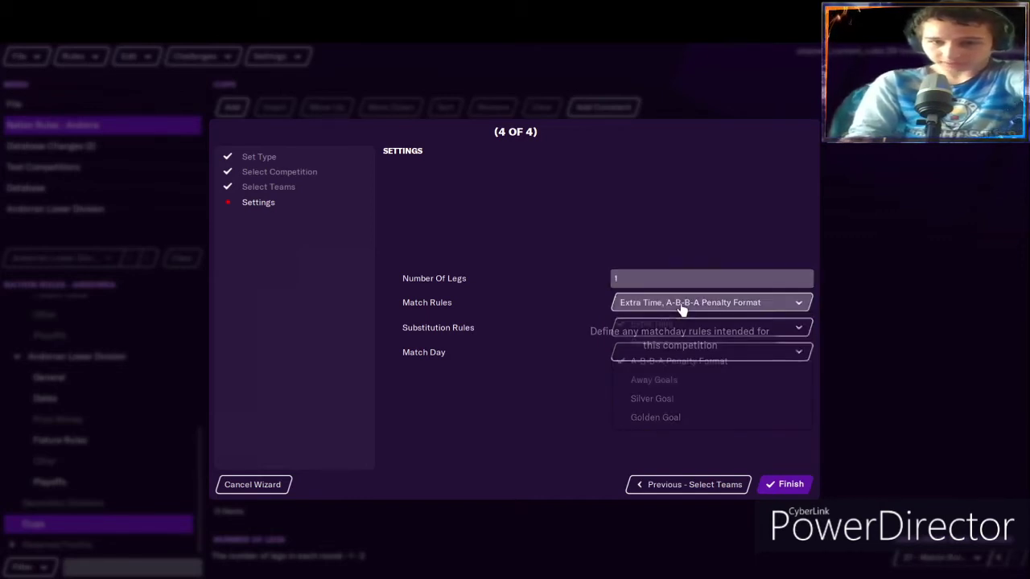
left_click(569, 381)
Set the cup's substitution rules to 3 From 7 and its match day to Wednesday, and finish adding it.
left_click(621, 336)
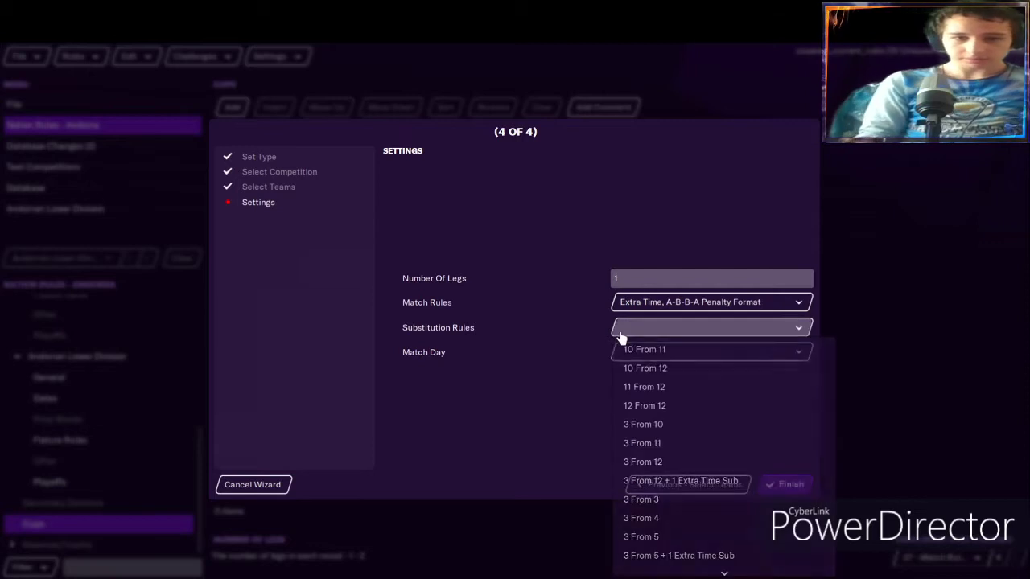
scroll(662, 525, "down", 3)
scroll(661, 527, "down", 3)
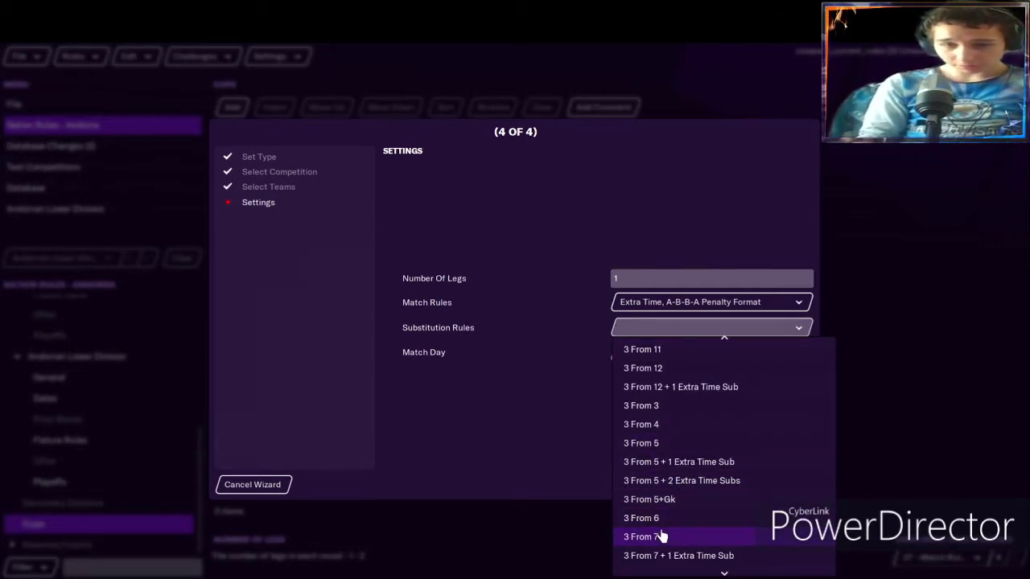
left_click(660, 536)
left_click(692, 364)
left_click(684, 488)
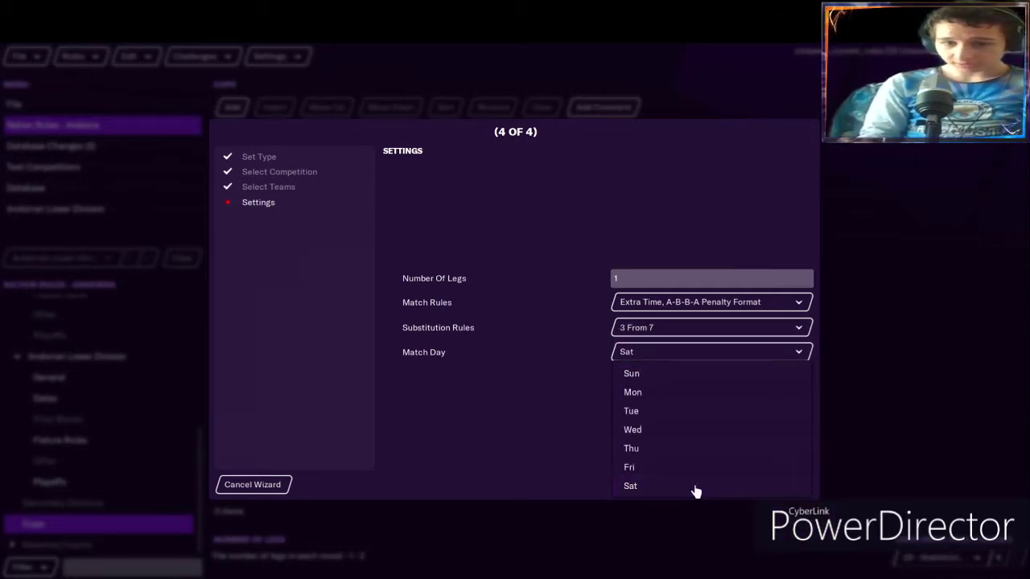
left_click(683, 362)
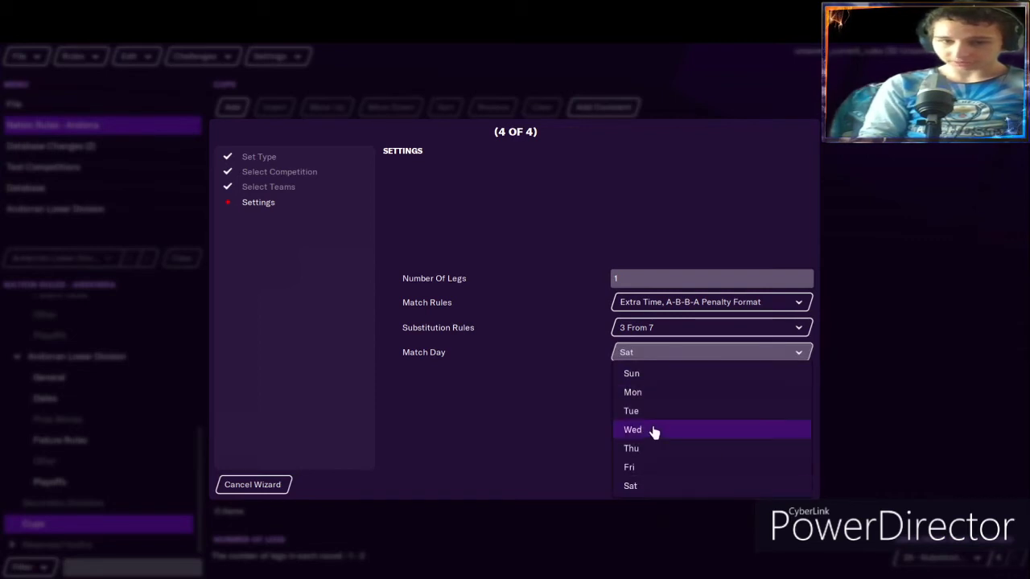
left_click(654, 428)
left_click(778, 485)
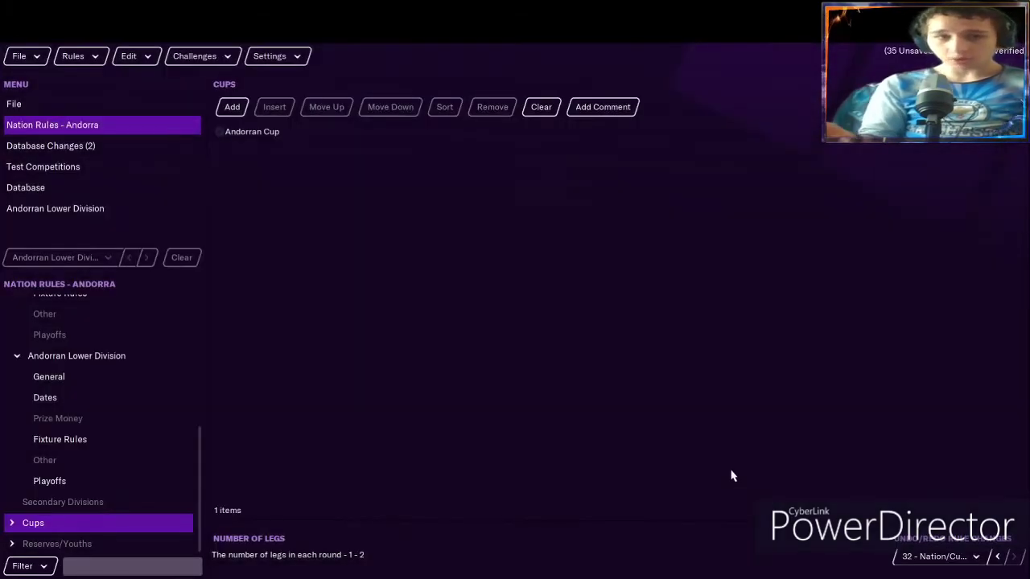
Expand the Andorran Cup's entries in the rules tree and test the nation rules again.
left_click(11, 524)
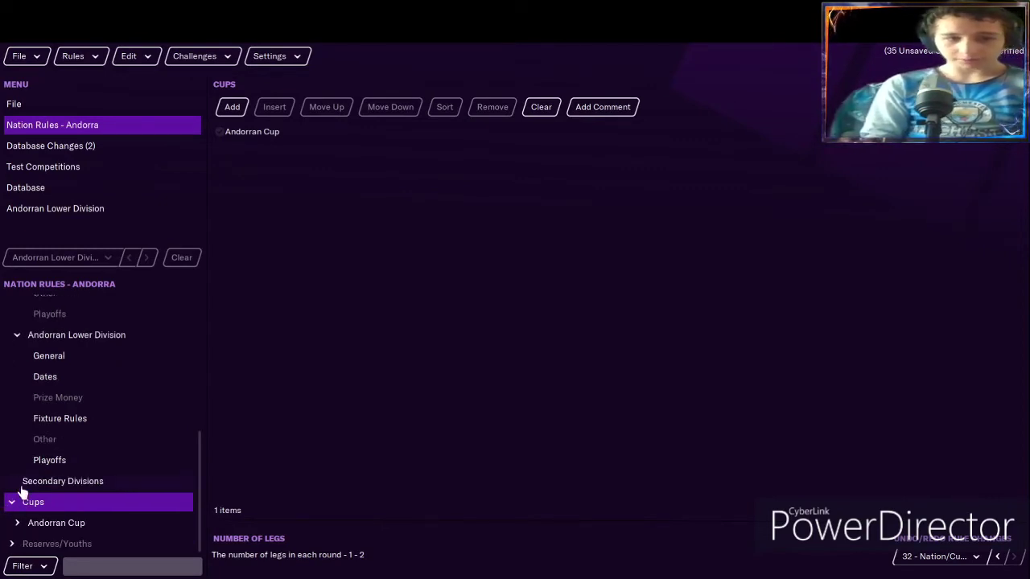
left_click(17, 524)
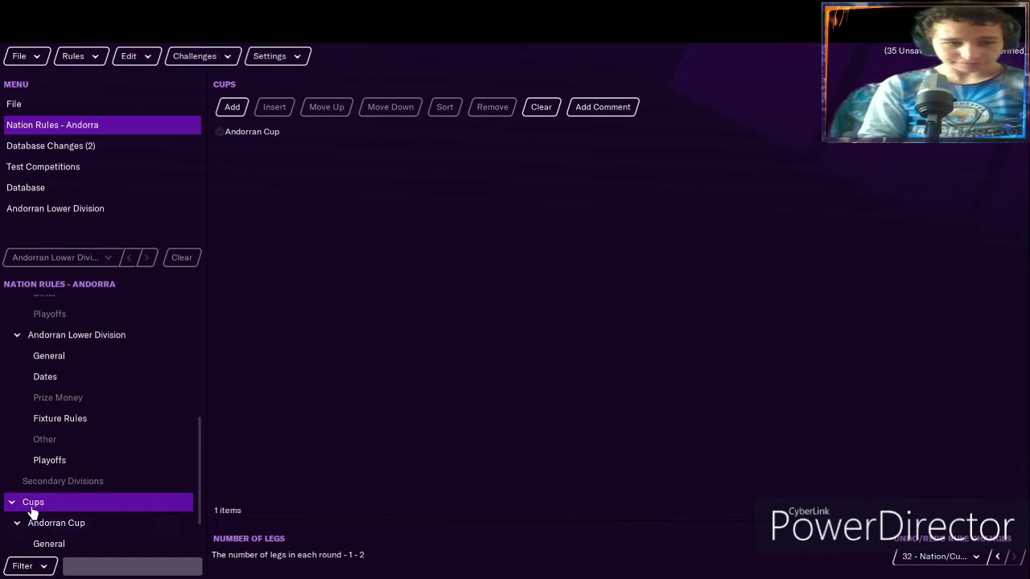
left_click(75, 58)
left_click(89, 182)
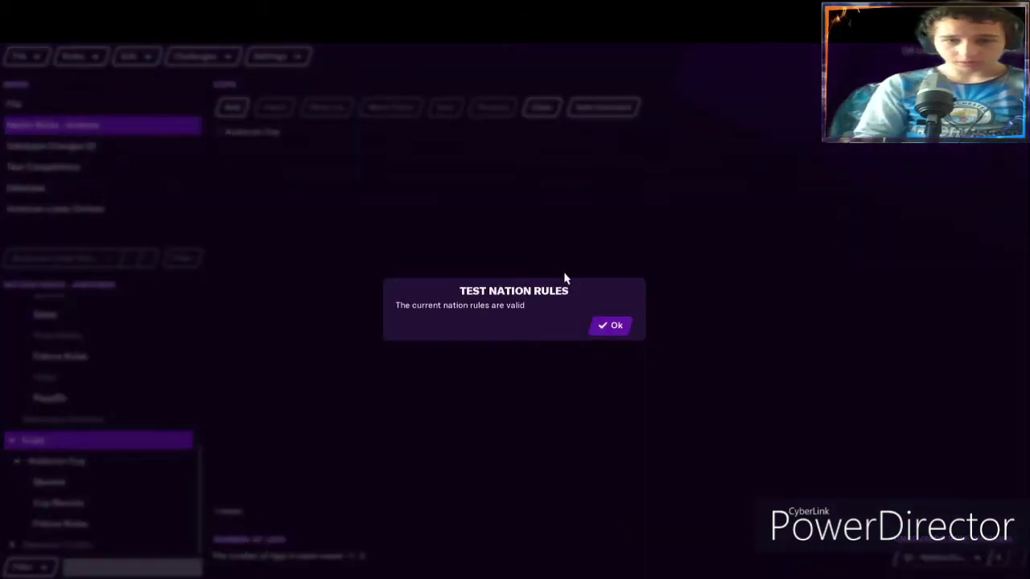
left_click(611, 326)
Enable prize money for both the winner and the loser of the Andorran Cup's final round.
left_click(113, 503)
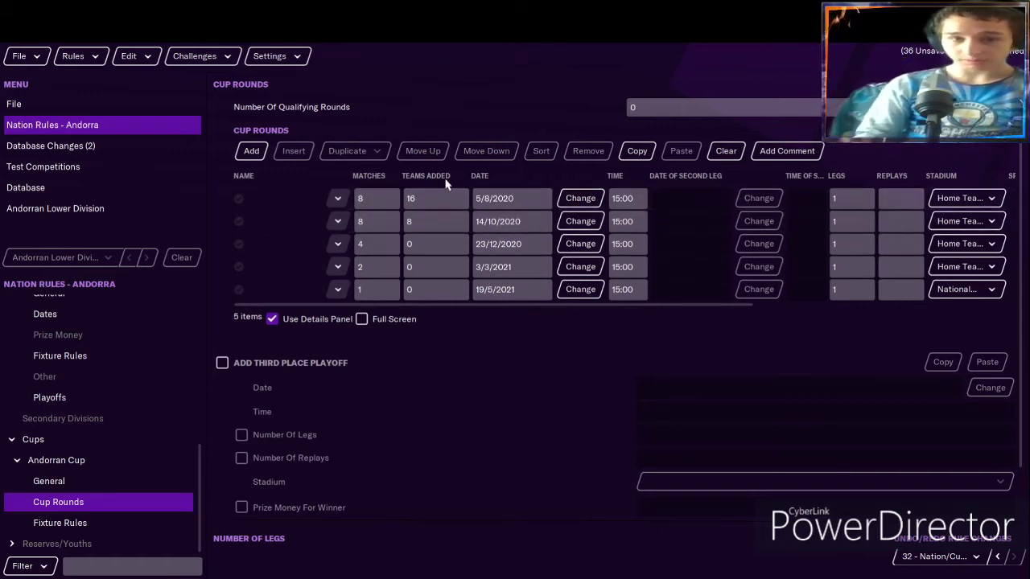
left_click(301, 201)
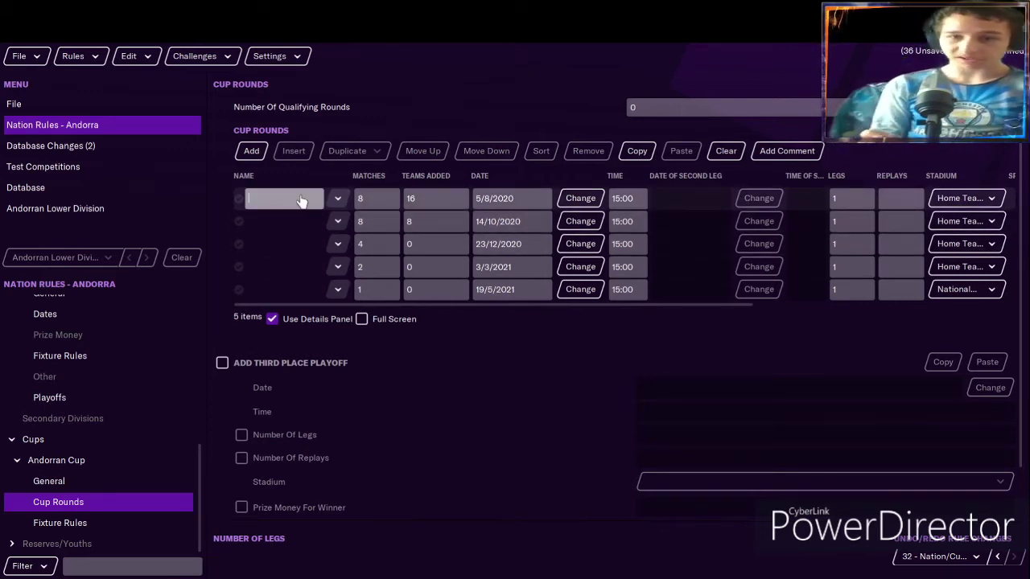
left_click(240, 291)
scroll(724, 426, "down", 3)
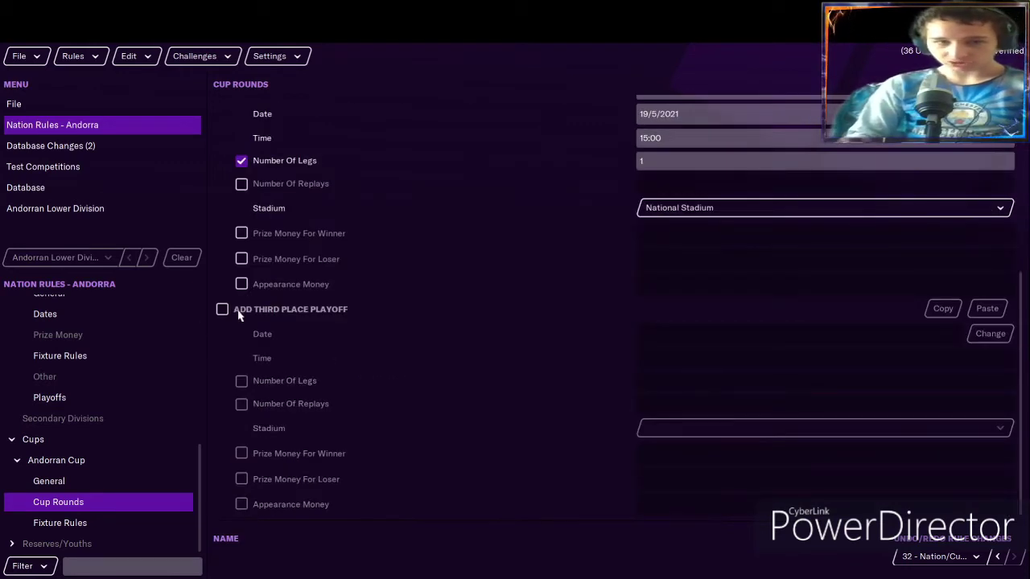
left_click(241, 234)
left_click(241, 259)
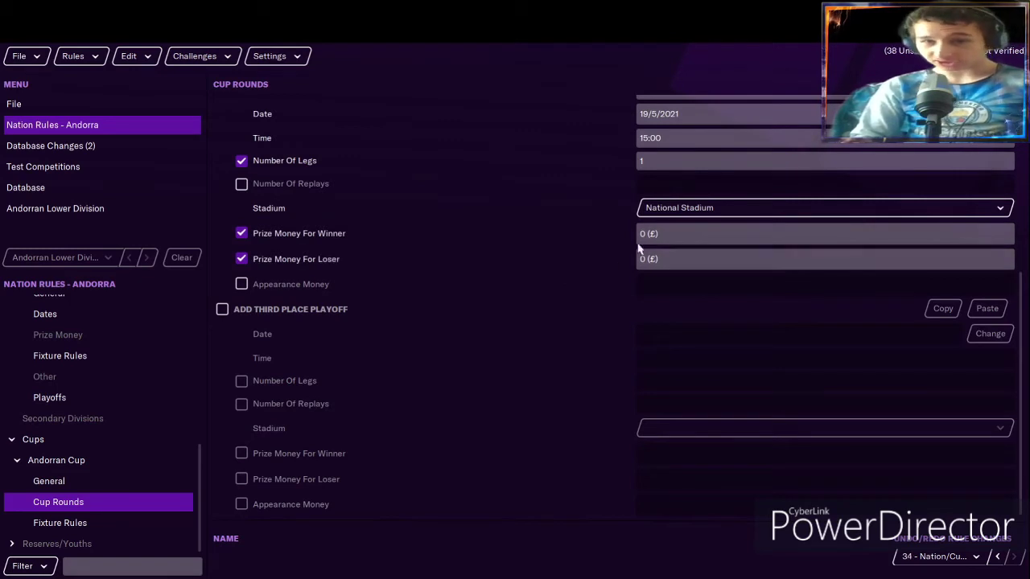
Set the final round's prize money to £100,000,000 for the winner and £50,000,000 for the loser.
type("10000000")
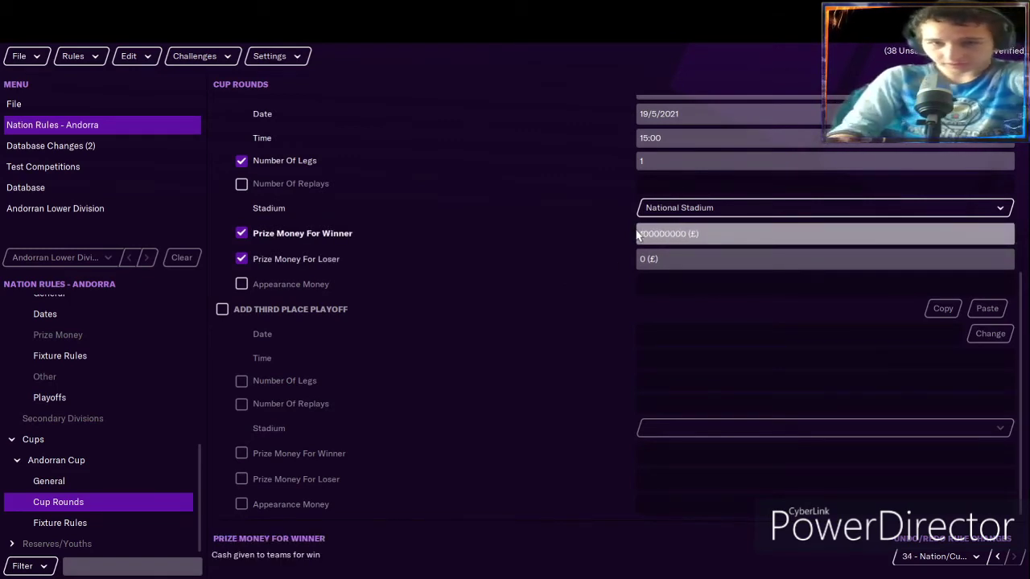
left_click(639, 258)
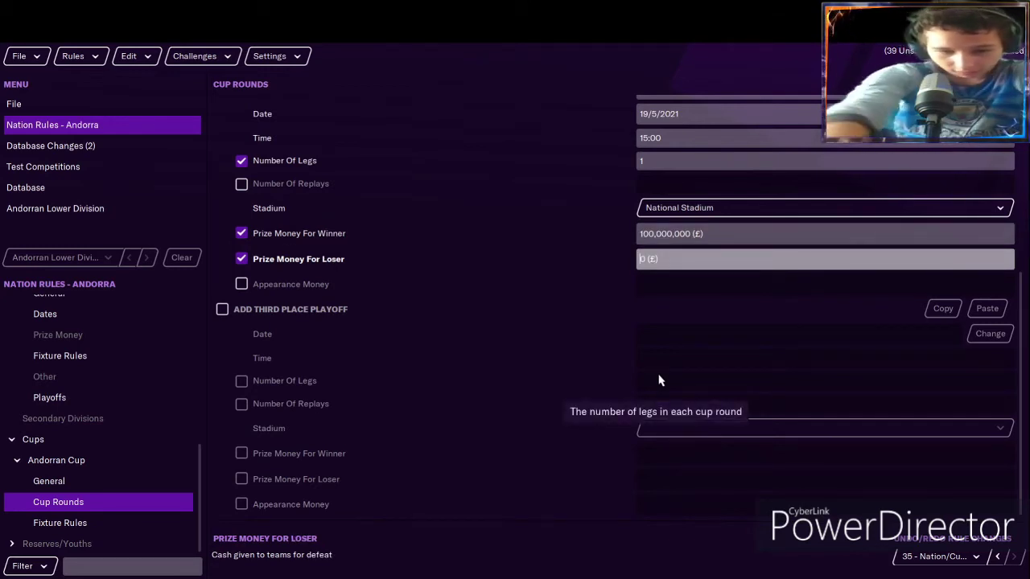
type("50000000")
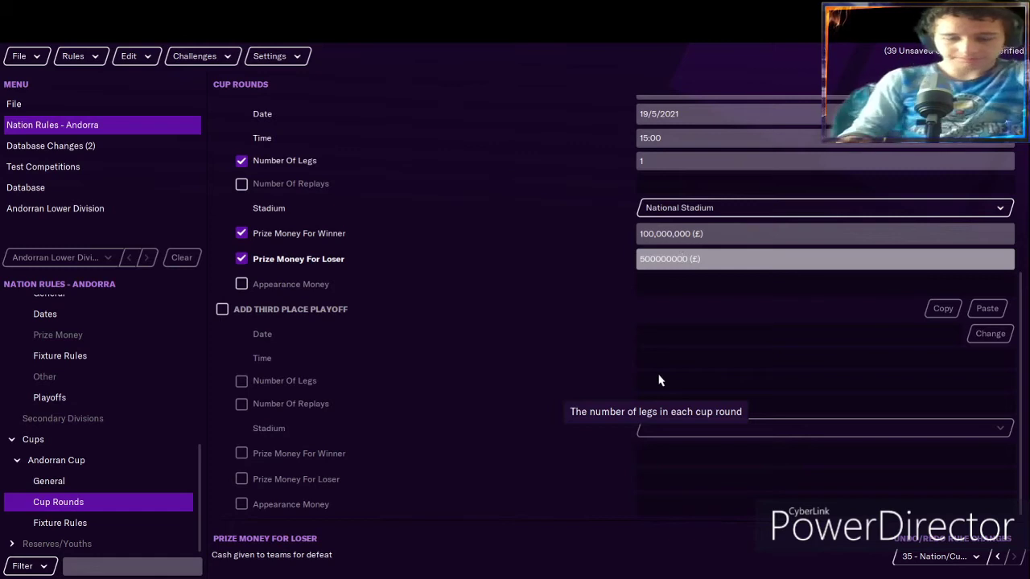
key("BackSpace")
left_click(546, 371)
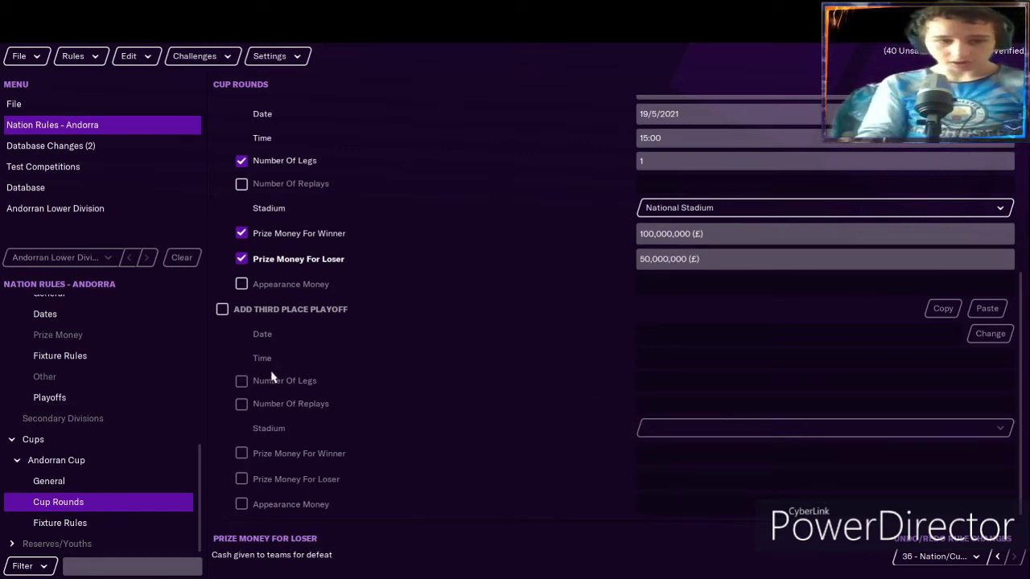
Start adding a cup of type Super Cup, choose the Andorran Super Cup as its competition and proceed to team selection.
left_click(80, 440)
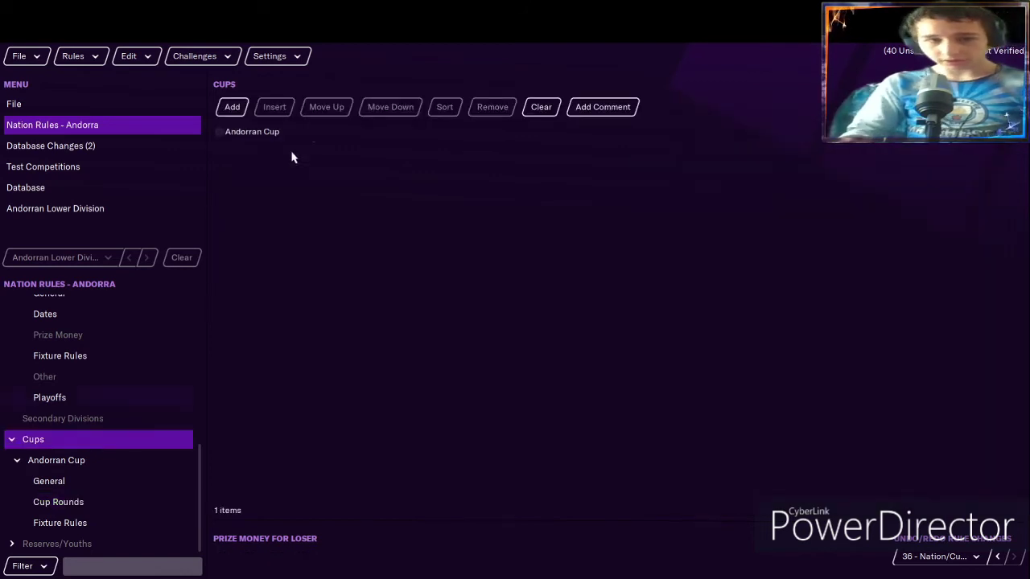
left_click(233, 109)
left_click(431, 321)
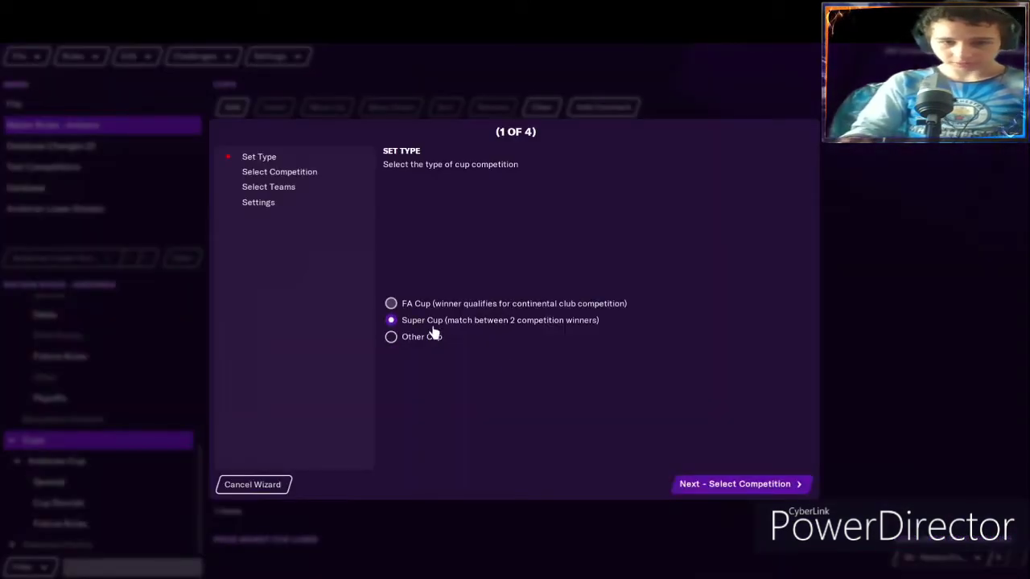
left_click(782, 489)
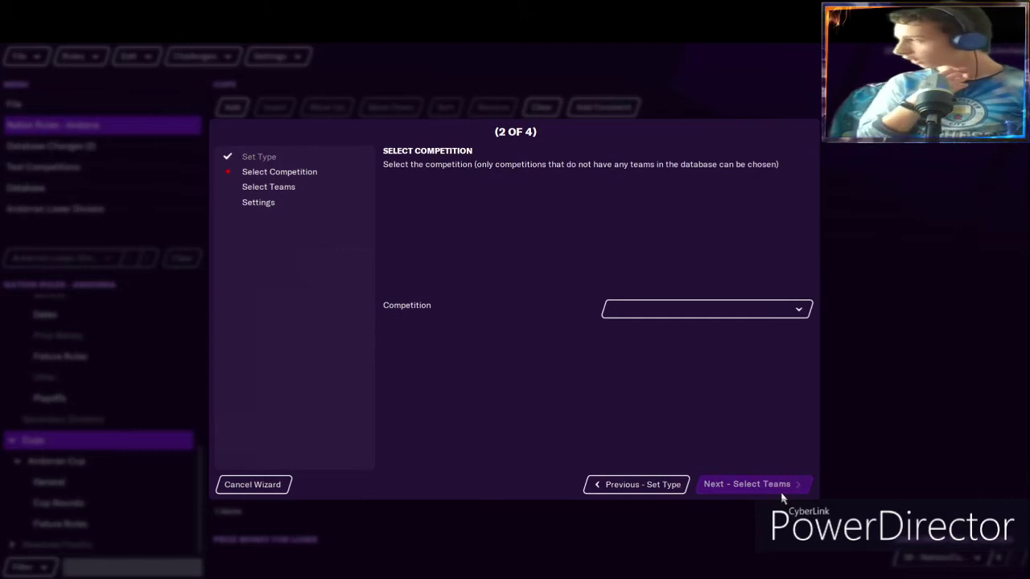
left_click(667, 312)
left_click(658, 351)
left_click(766, 485)
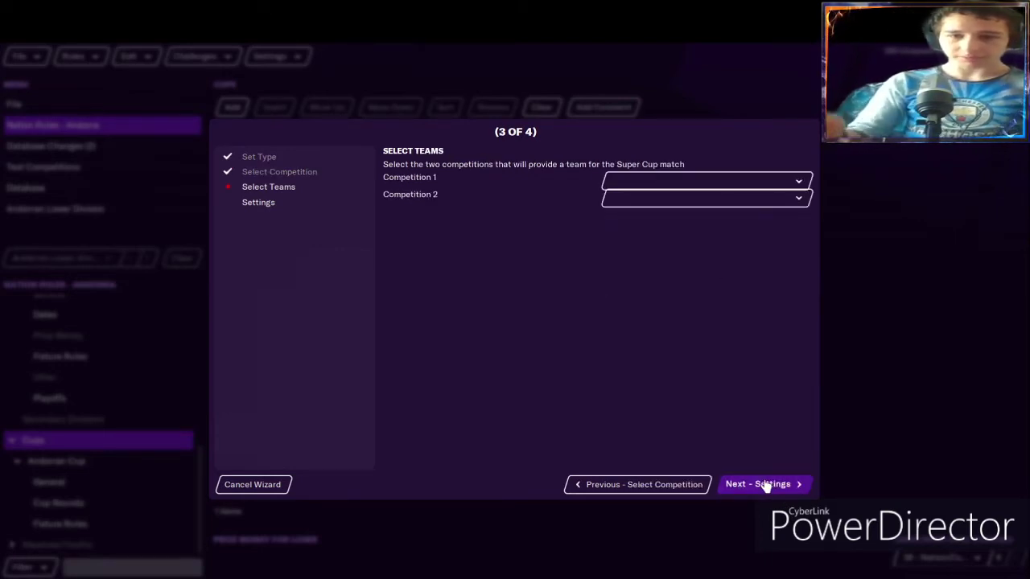
Take the Super Cup teams from the First Division and the Andorran Cup, and proceed to the settings.
left_click(628, 179)
left_click(643, 238)
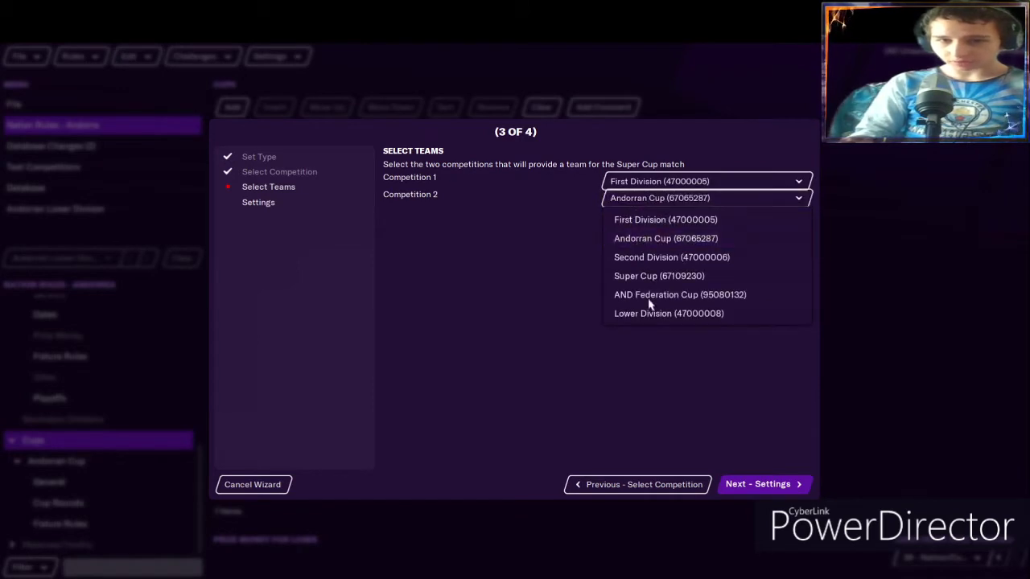
left_click(760, 486)
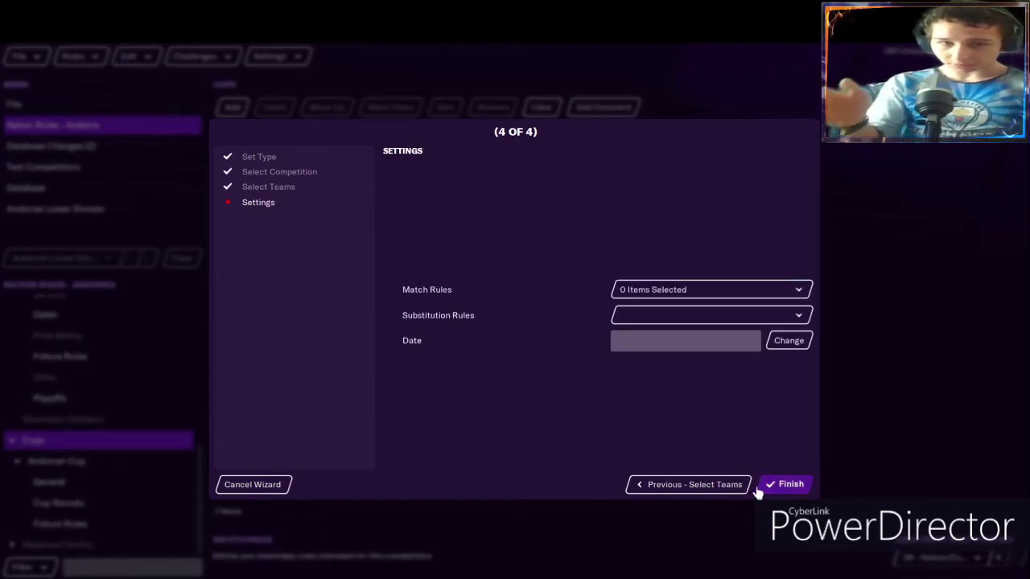
Give the Super Cup the substitution rules 3 From 7 and the match rules Extra Time and A-B-B-A Penalty Format.
left_click(627, 318)
left_click(630, 297)
left_click(636, 318)
scroll(667, 517, "down", 5)
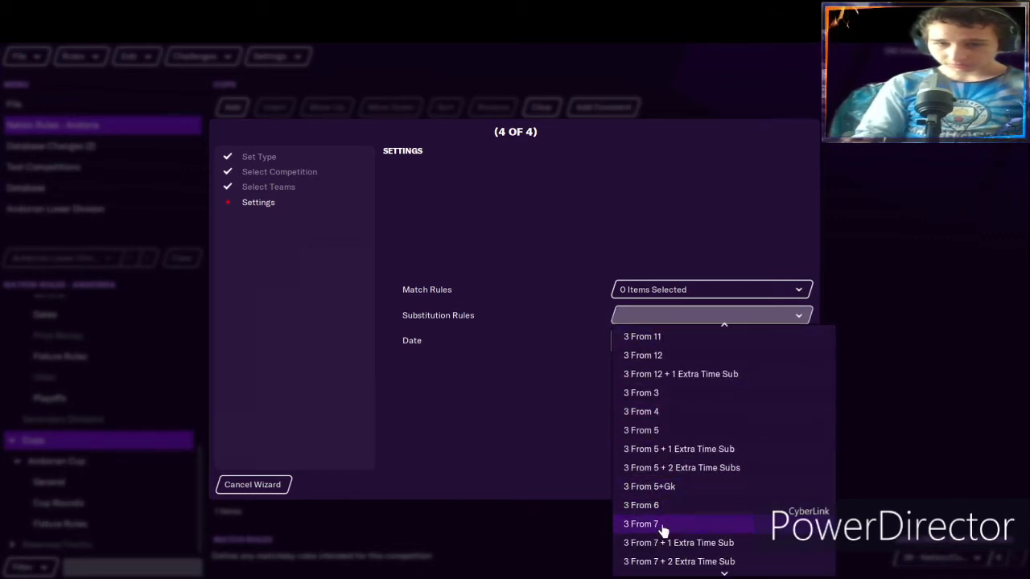
left_click(661, 524)
left_click(639, 291)
left_click(652, 311)
left_click(678, 349)
Set the Super Cup's date to 5 August 2020 and finish adding it.
left_click(724, 349)
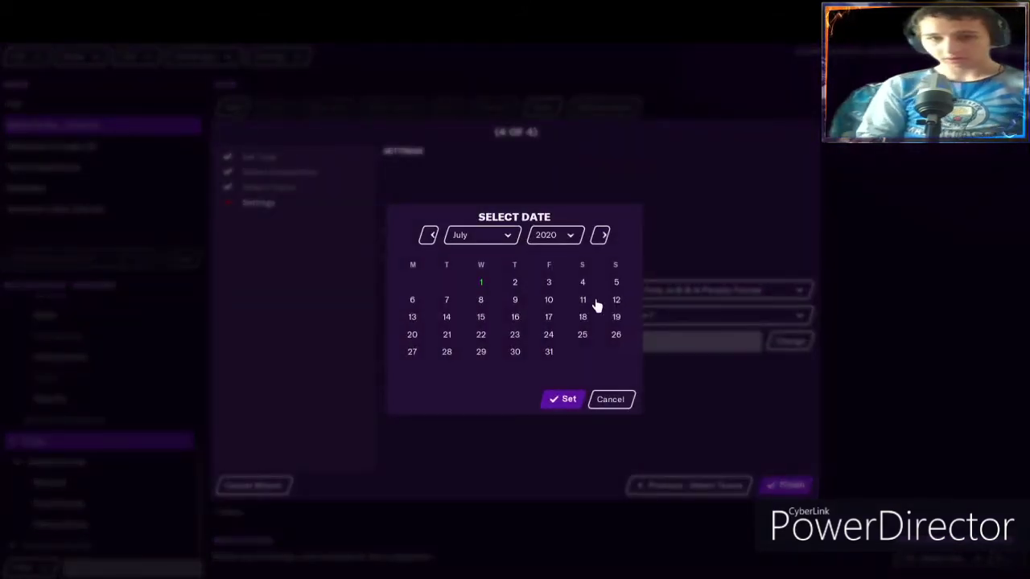
left_click(604, 238)
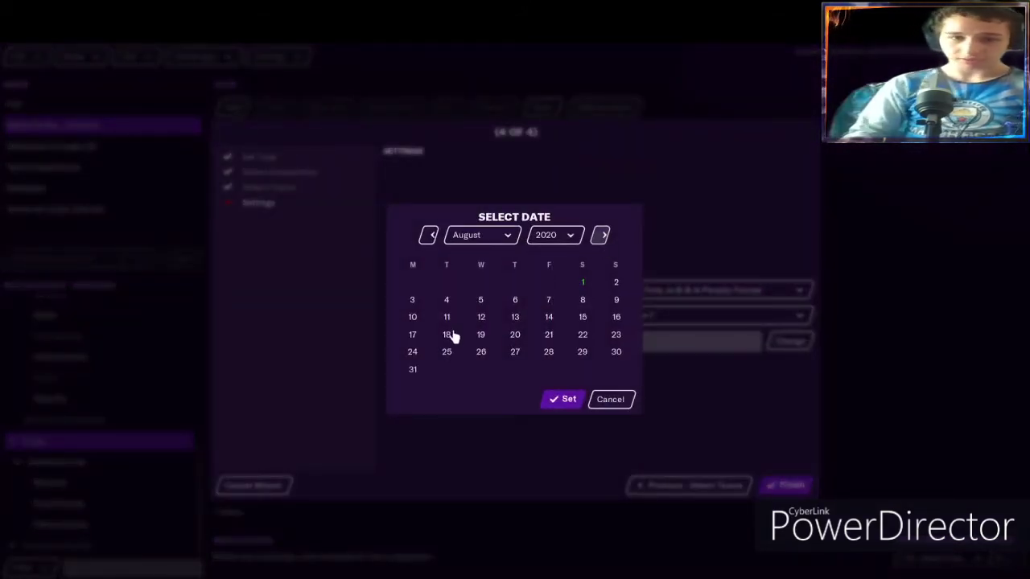
left_click(481, 301)
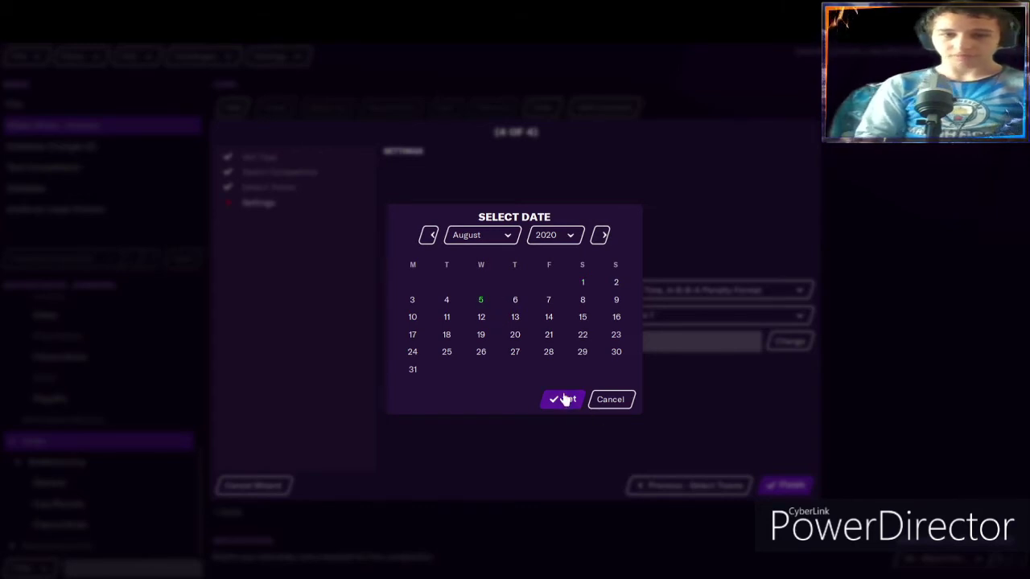
left_click(565, 398)
left_click(791, 484)
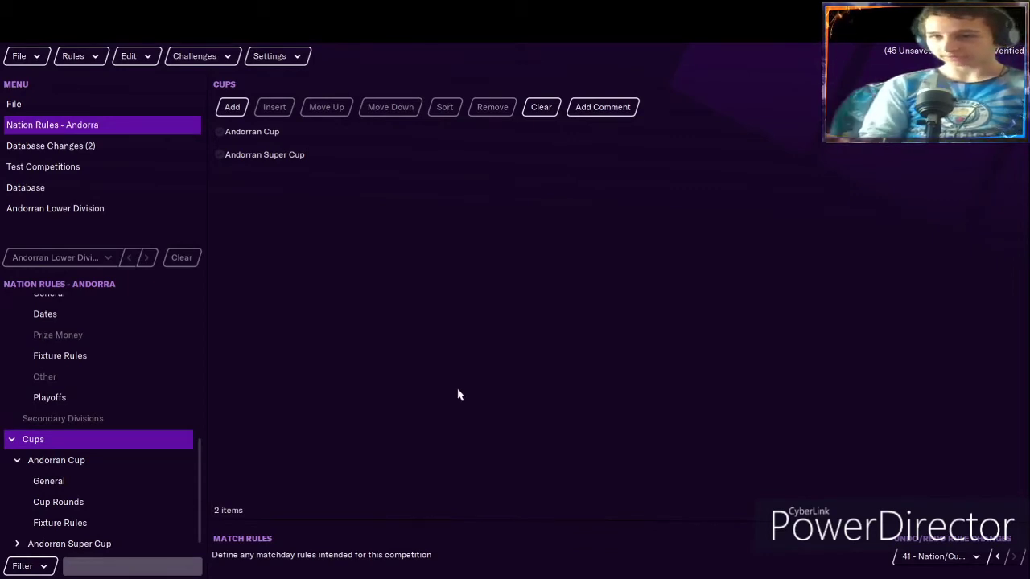
Review the list of divisions, return to the competitions database and add a new competition record.
scroll(60, 447, "up", 5)
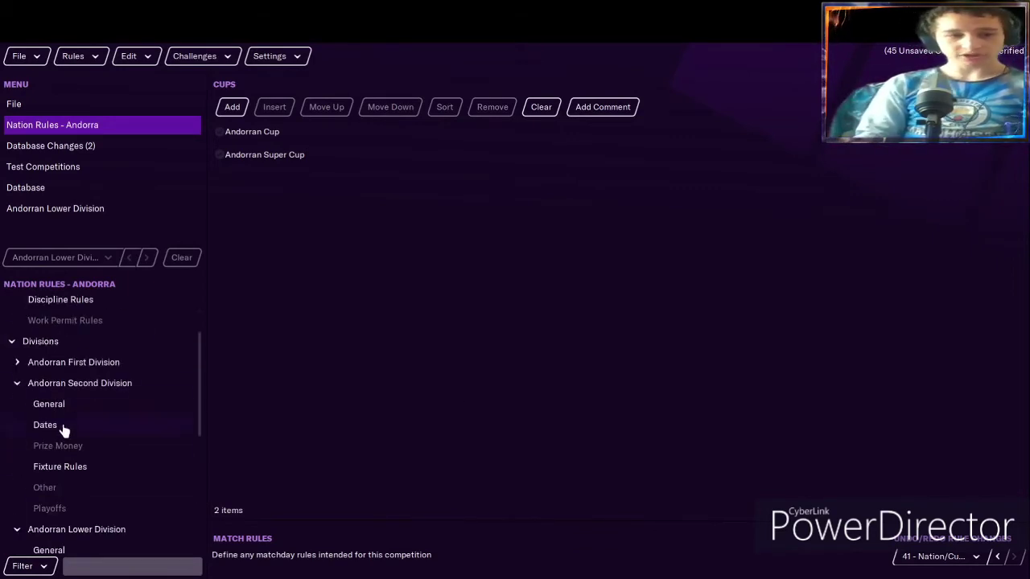
left_click(16, 401)
left_click(37, 343)
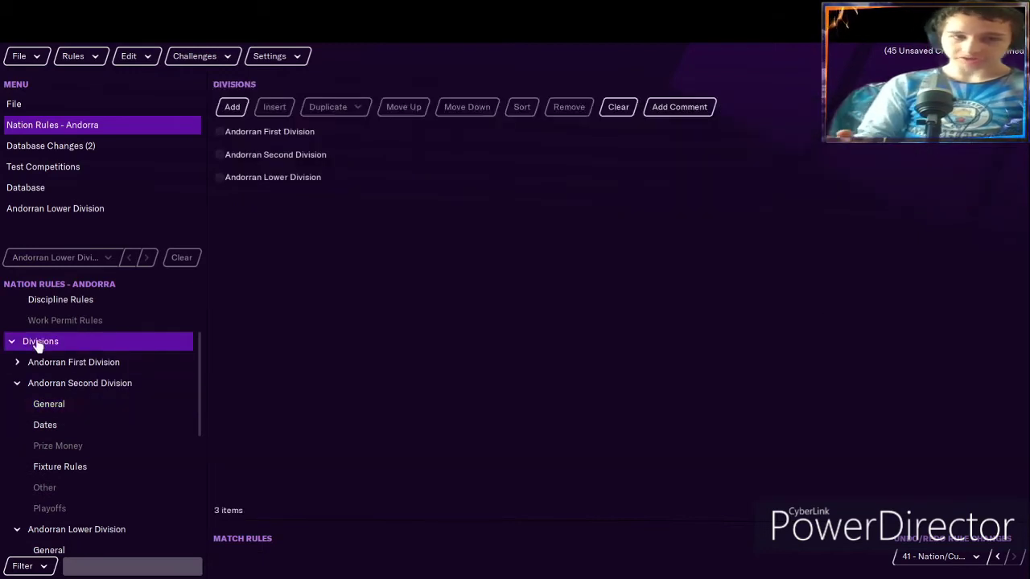
left_click(6, 190)
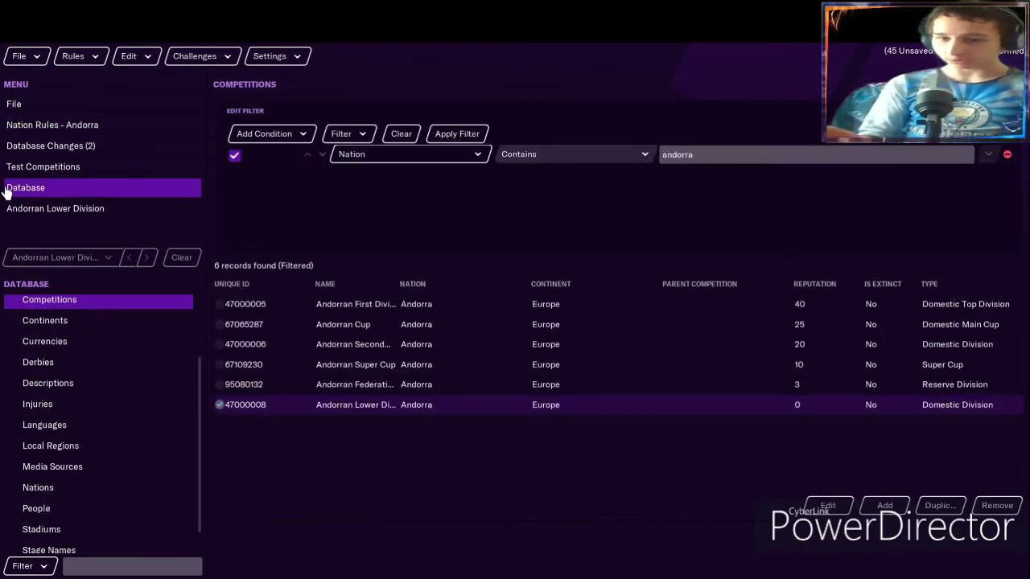
left_click(879, 505)
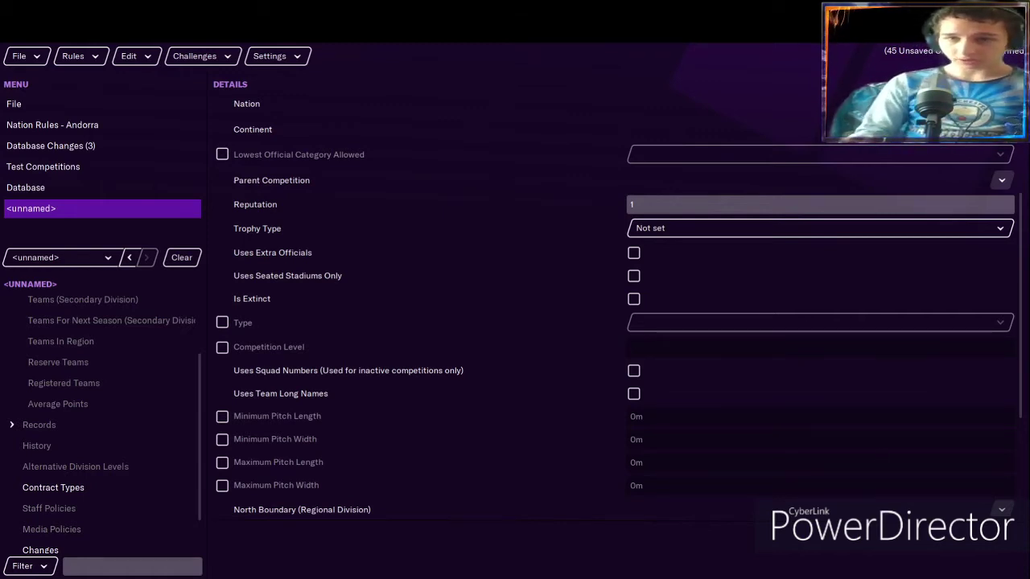
Search the nations by name for andorra and assign Andorra as the new competition's nation.
left_click(1002, 181)
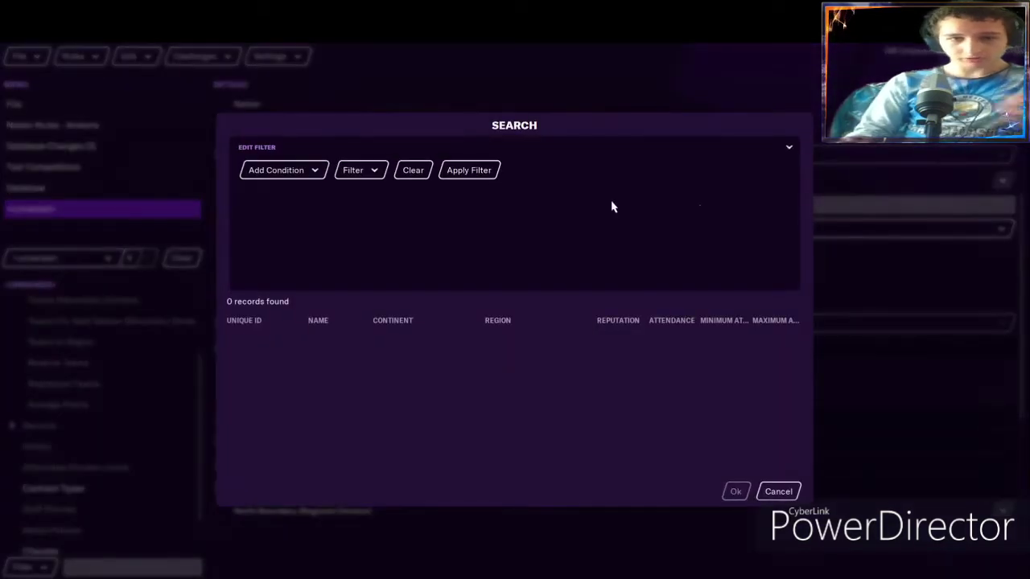
left_click(266, 169)
left_click(274, 212)
left_click(664, 199)
type("andorra")
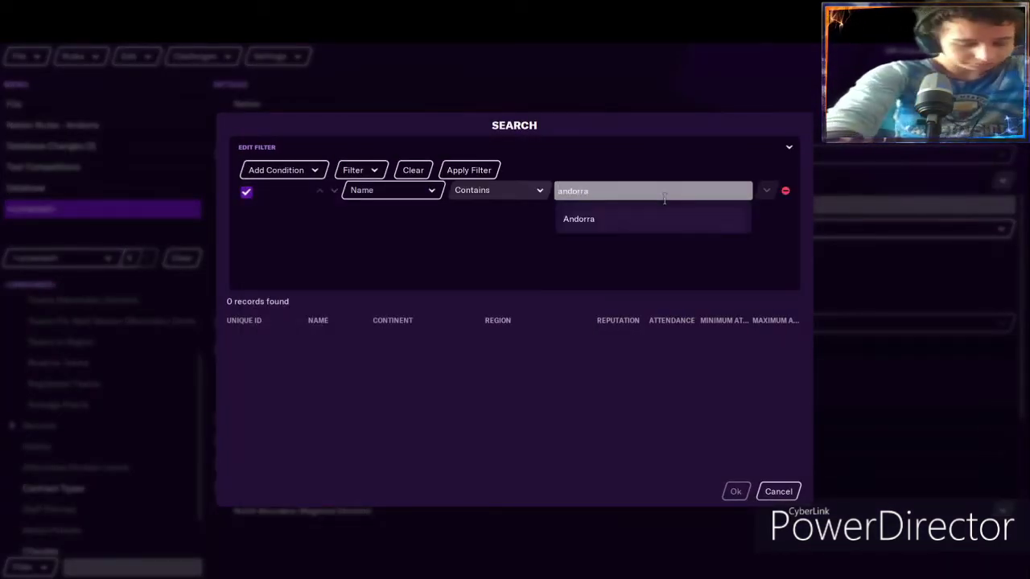
key("Return")
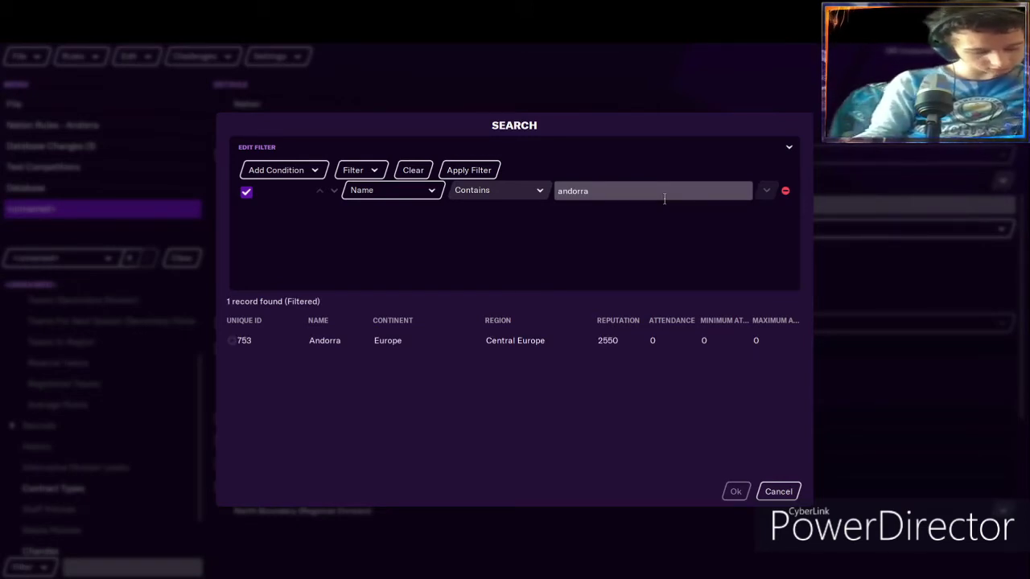
left_click(429, 348)
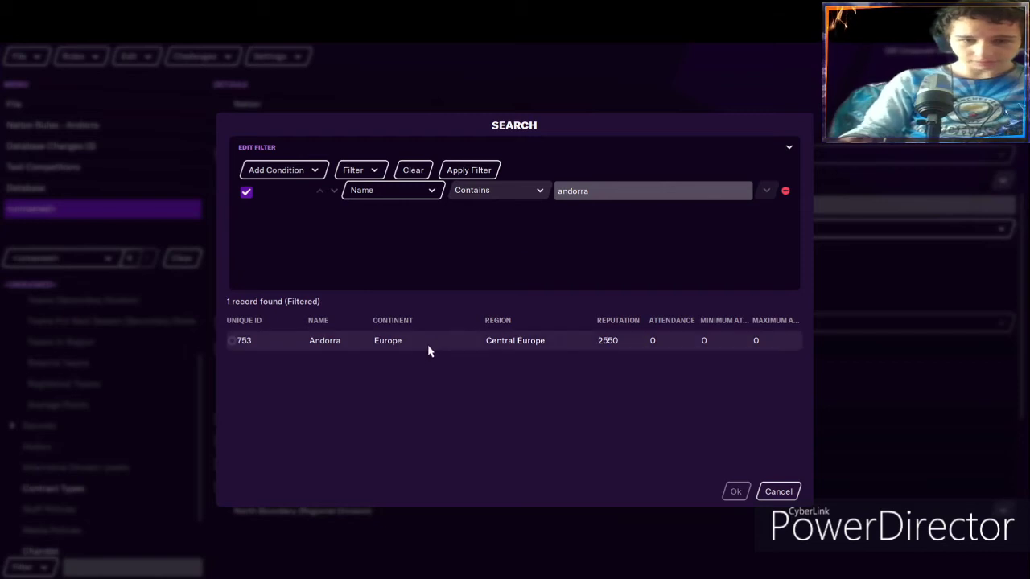
left_click(741, 492)
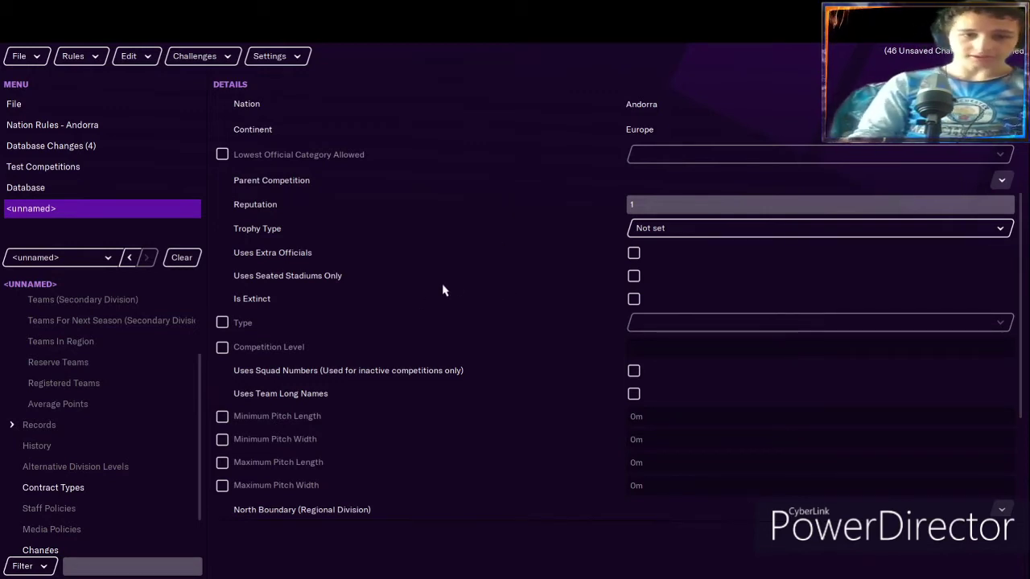
Set the new competition's trophy type to International Cup 1 and its competition level to 4.
left_click(653, 236)
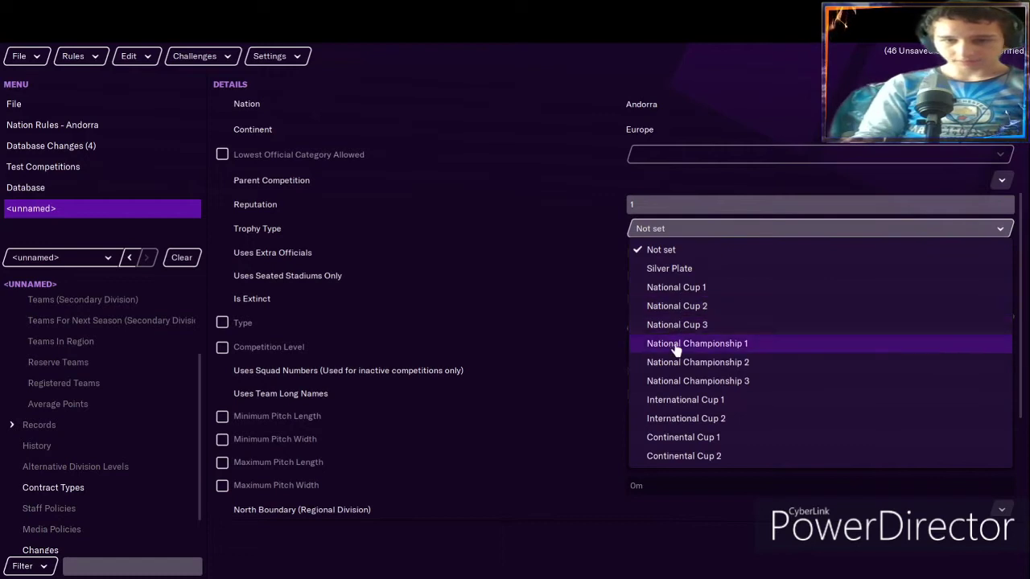
left_click(684, 400)
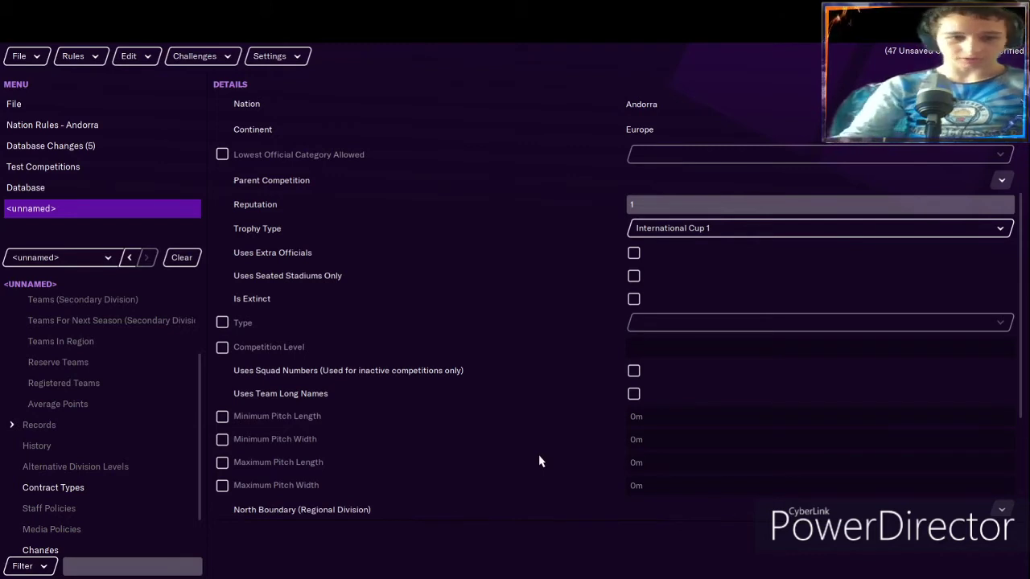
left_click(235, 348)
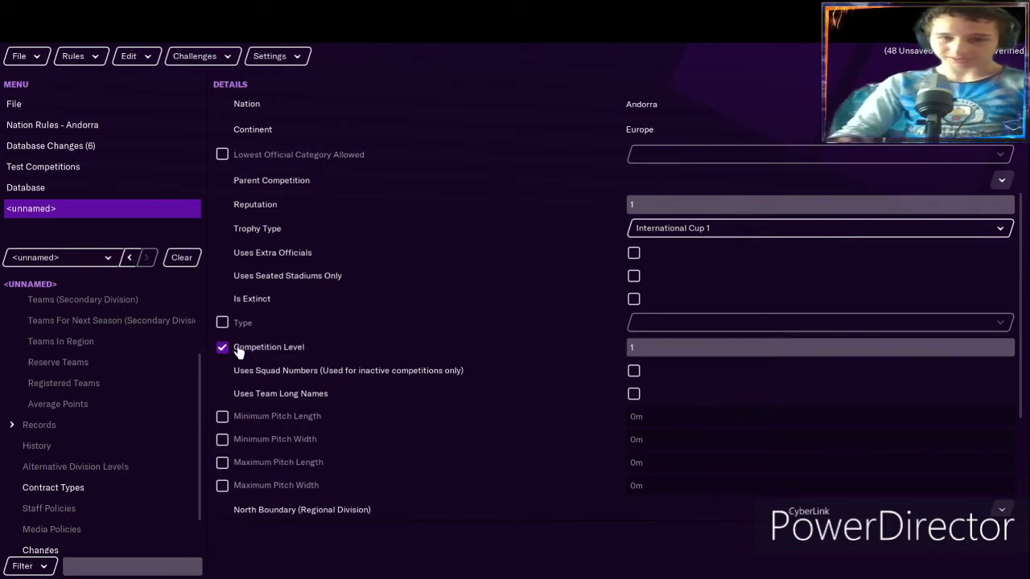
left_click(634, 371)
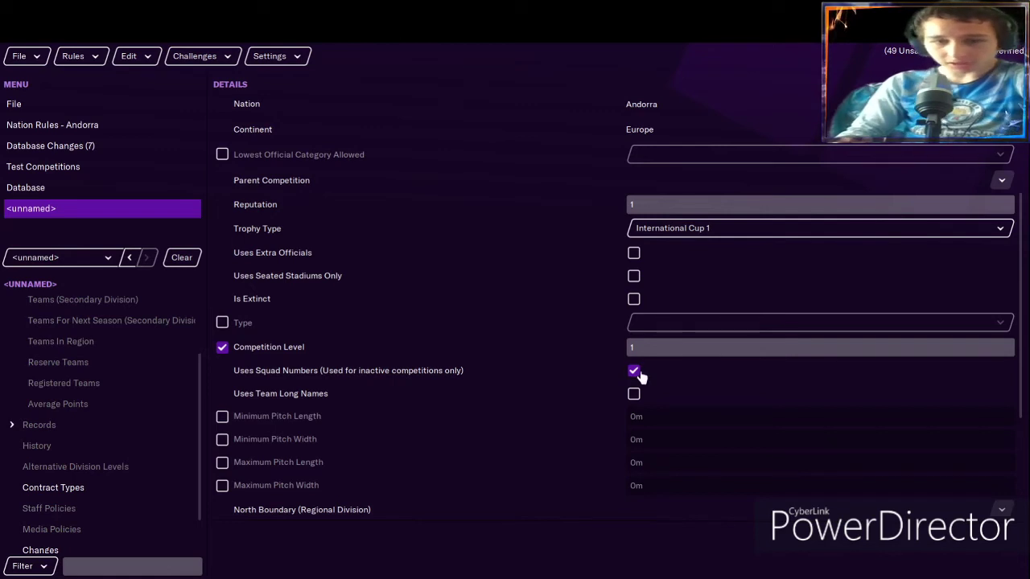
left_click(634, 372)
left_click(656, 346)
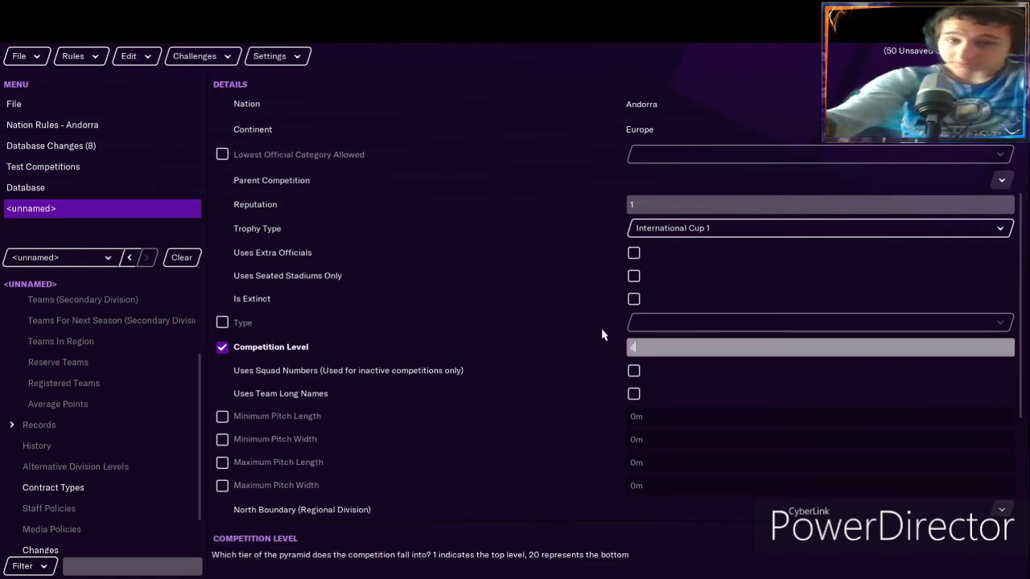
type("4")
Enable the new competition's type and set it to Domestic Division.
left_click(222, 322)
left_click(681, 330)
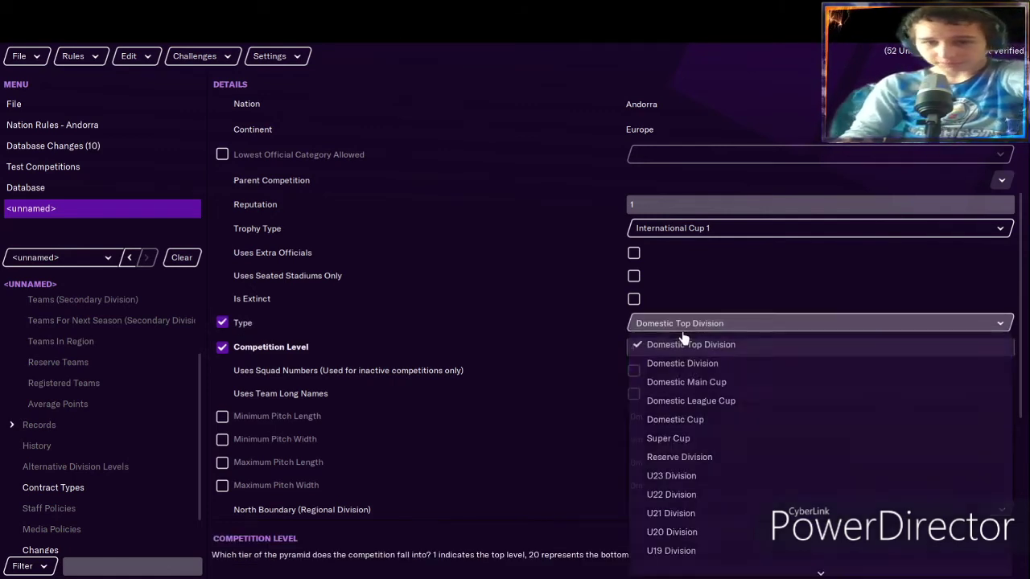
left_click(685, 366)
scroll(681, 358, "up", 3)
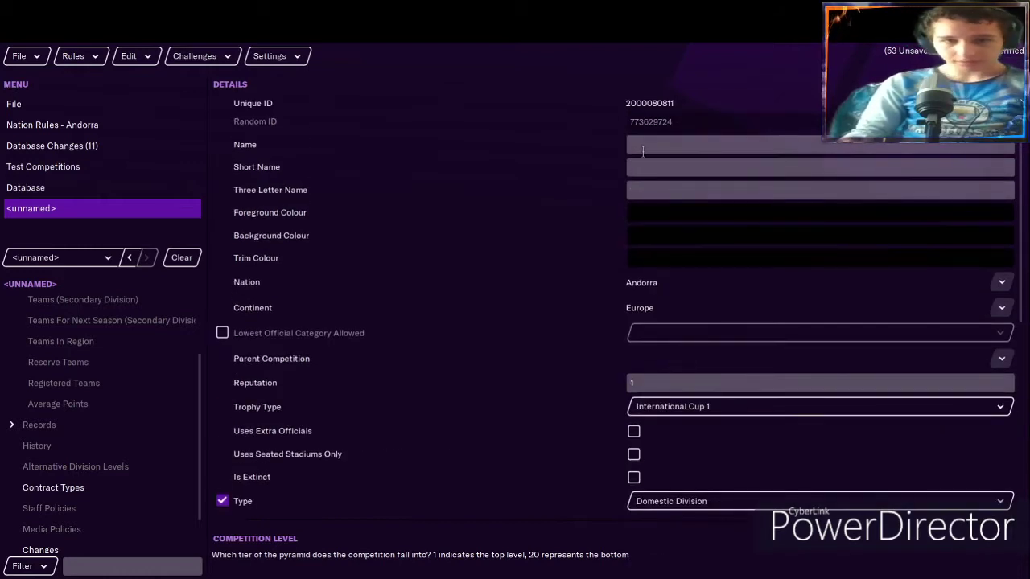
Name the new competition "andorran conference league" with short name "conference" and three-letter name "con".
left_click(645, 146)
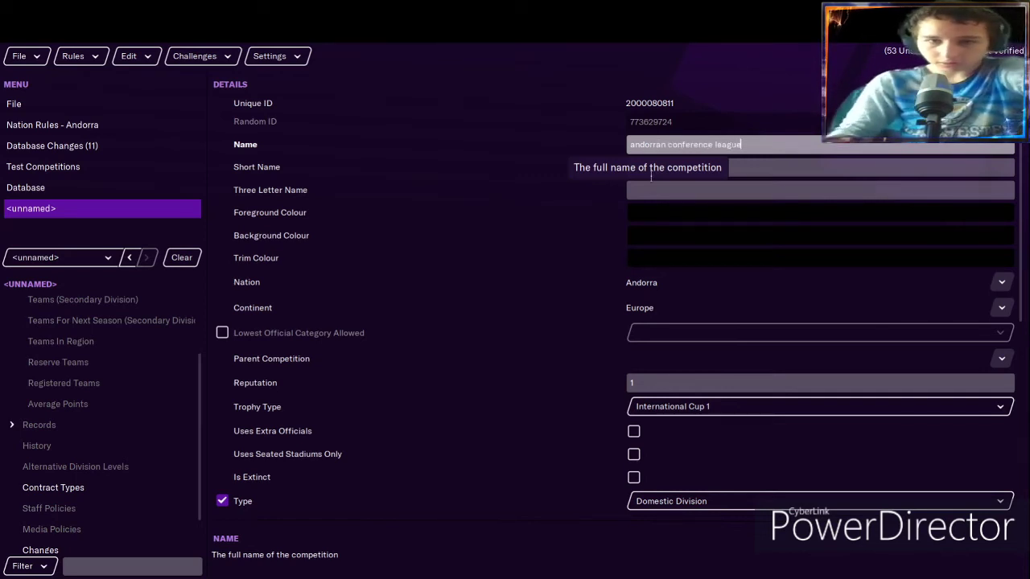
type("andorran conference league")
key("Tab")
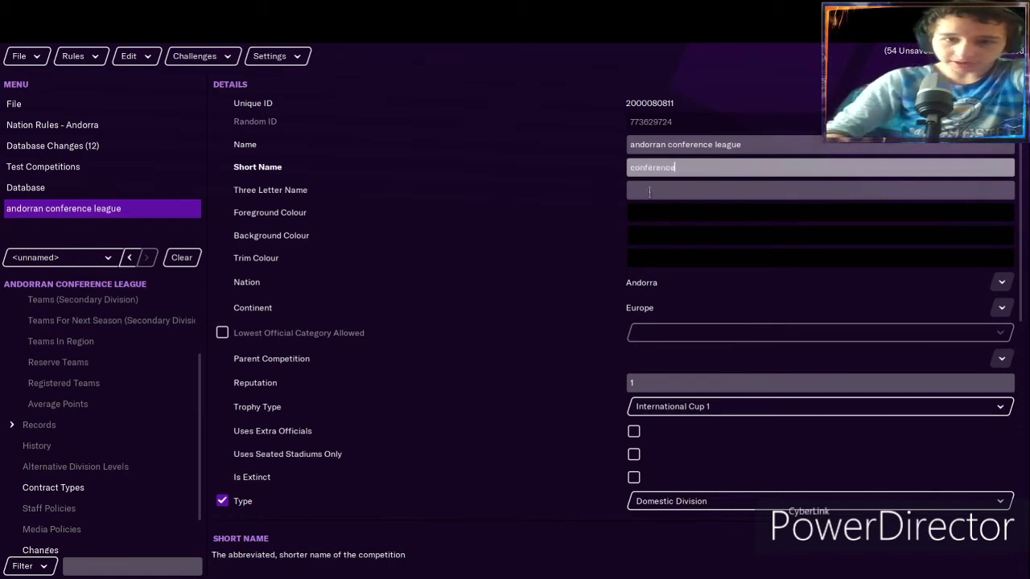
left_click(650, 193)
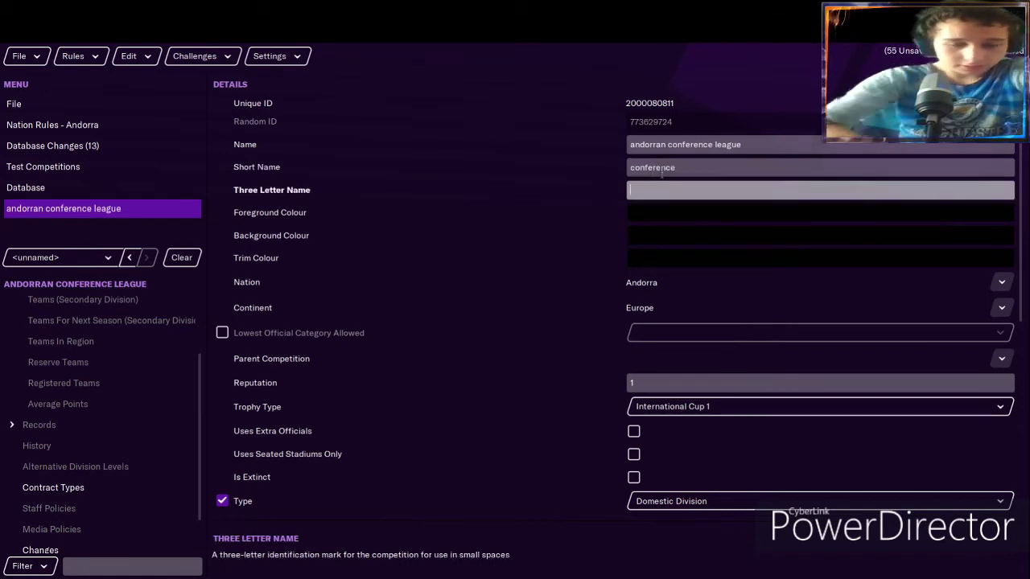
Set the competition's foreground colour to pale yellow (240, 244, 195), background to brown (121, 85, 72) and trim to red.
left_click(770, 214)
left_click(499, 364)
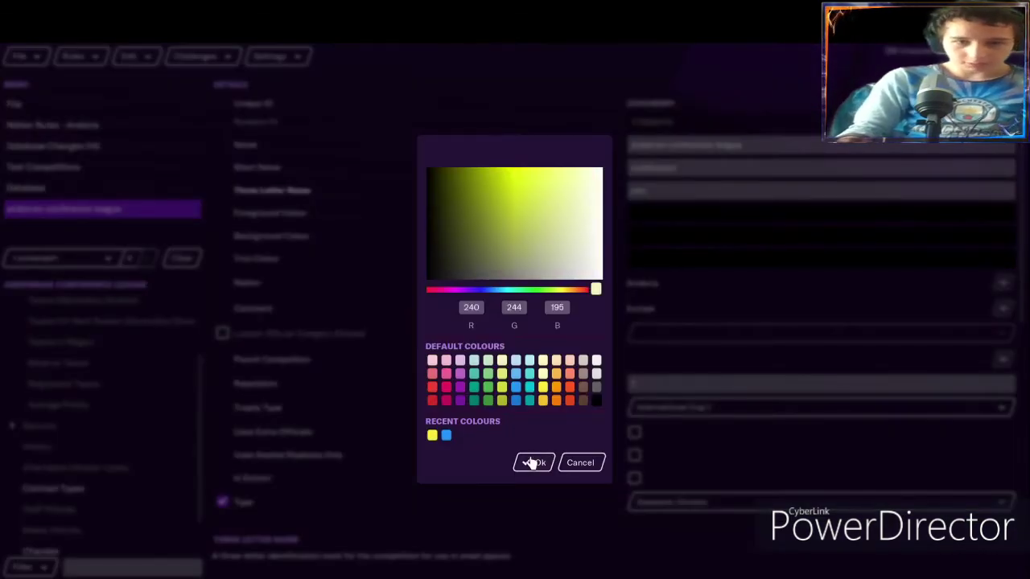
left_click(531, 462)
left_click(687, 246)
left_click(591, 399)
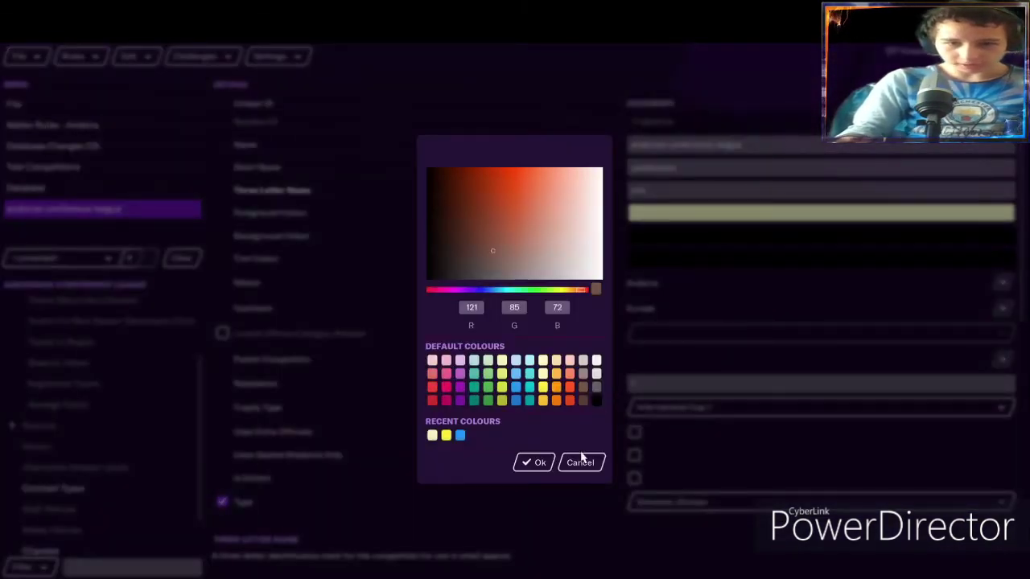
left_click(539, 465)
left_click(666, 265)
left_click(432, 401)
left_click(538, 463)
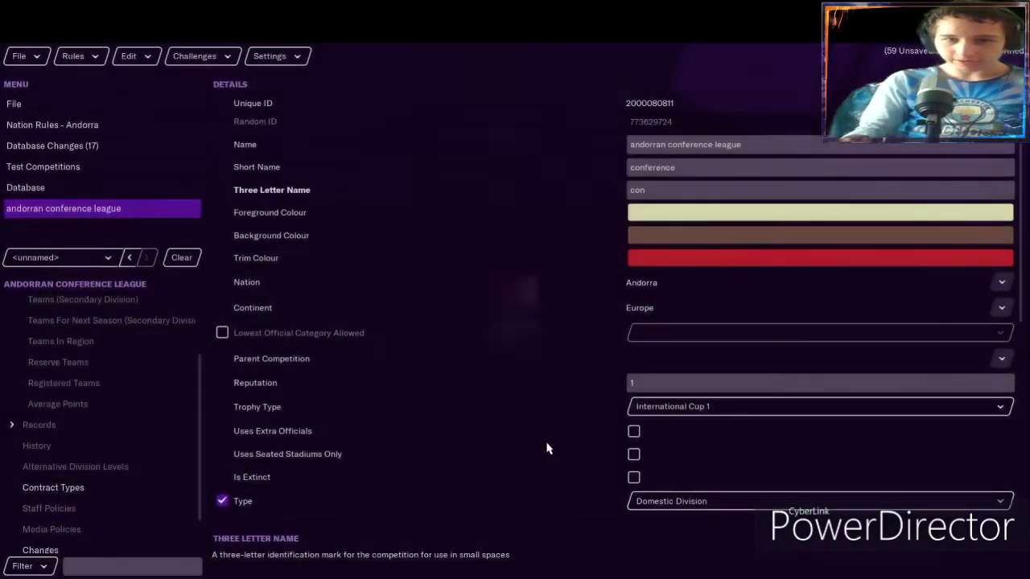
Review the new competition's remaining details and team list, then check the Andorran competitions and nation rules divisions.
scroll(490, 435, "down", 3)
scroll(483, 448, "down", 2)
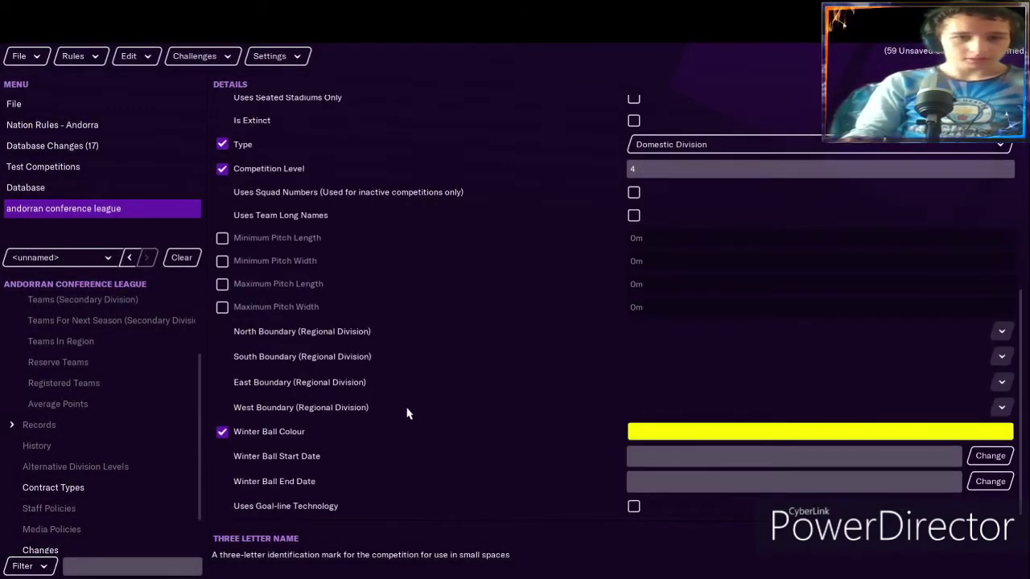
scroll(48, 462, "up", 2)
left_click(40, 346)
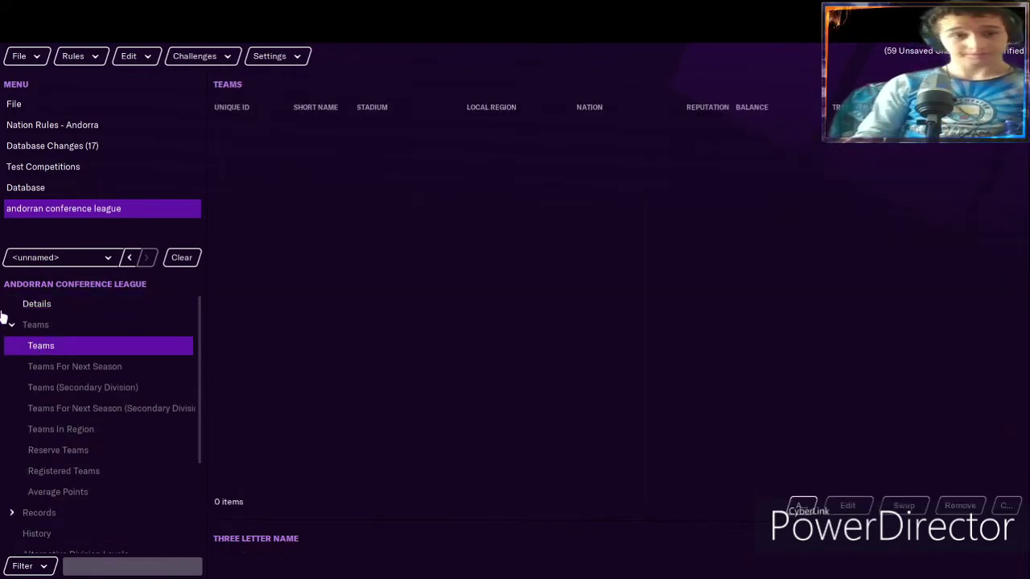
left_click(45, 166)
left_click(37, 192)
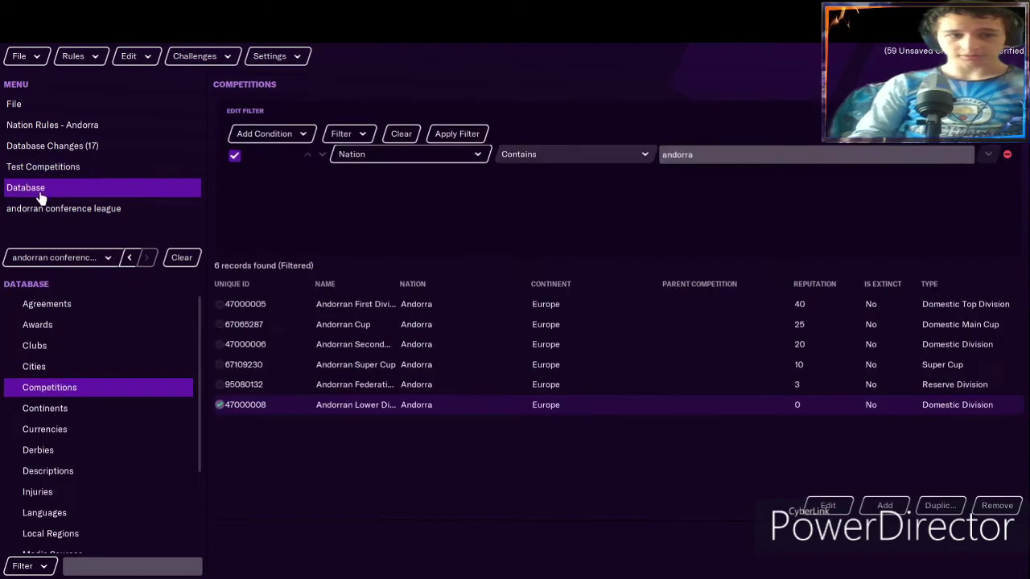
left_click(47, 213)
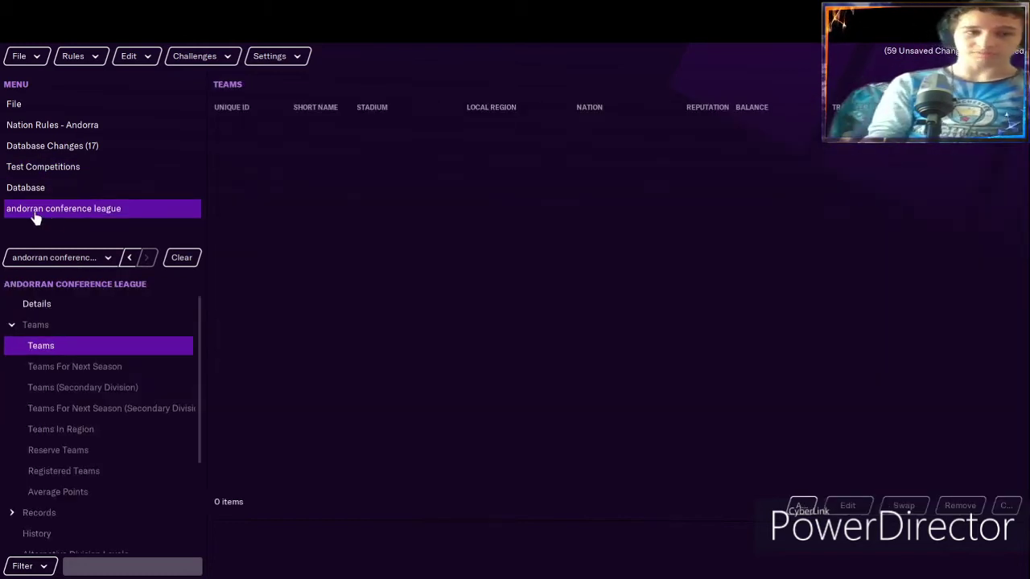
left_click(39, 145)
left_click(38, 129)
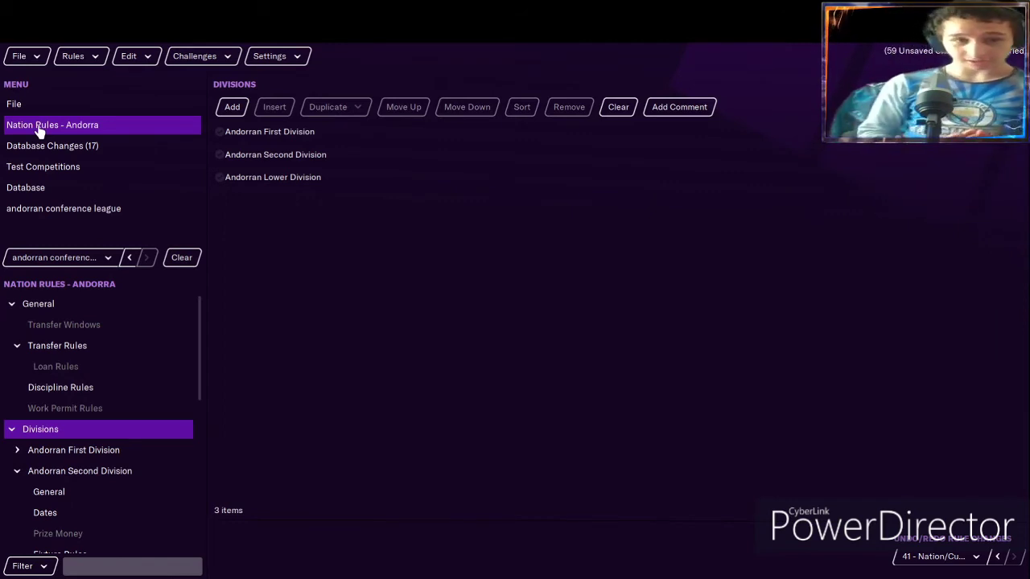
Open Club Esportiu Principat from the Andorran First Division's history and clear its Extinct setting.
left_click(43, 187)
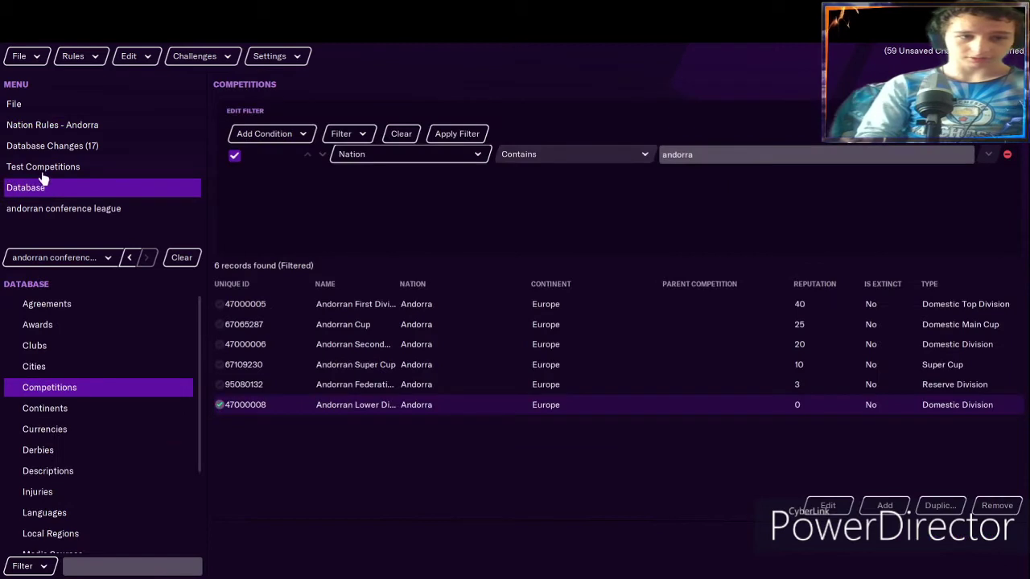
double_click(318, 305)
scroll(32, 386, "down", 3)
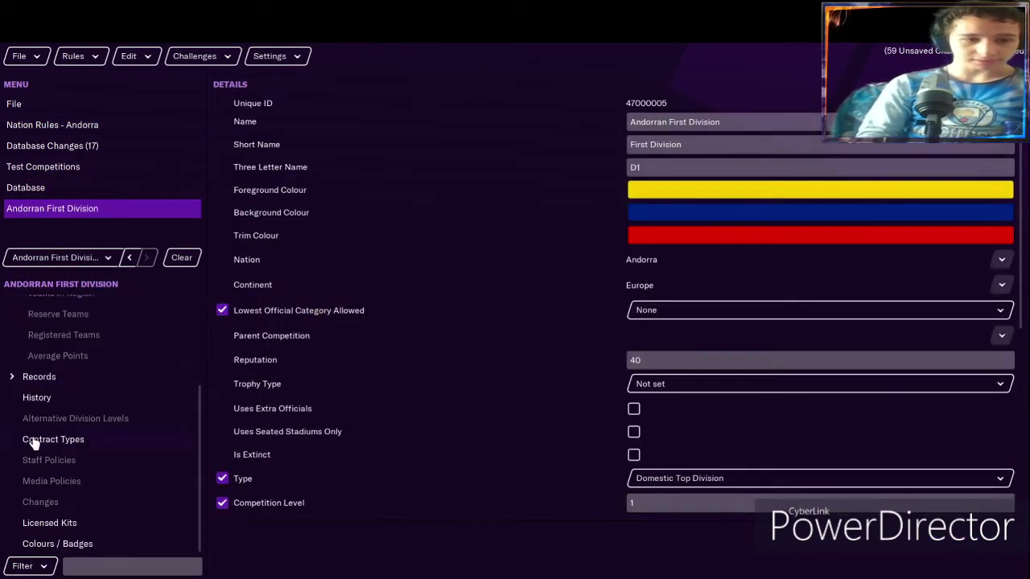
left_click(28, 403)
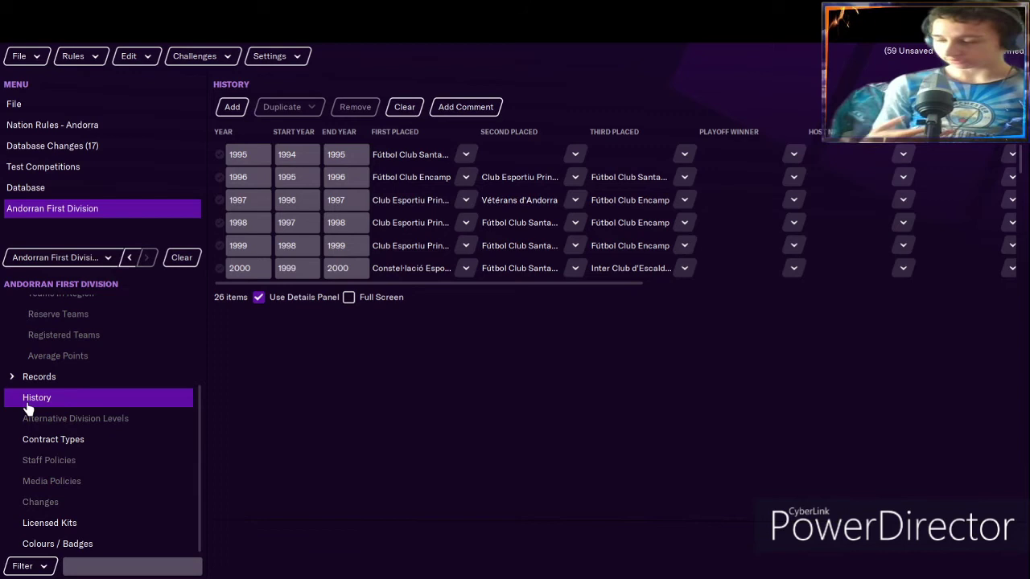
double_click(539, 179)
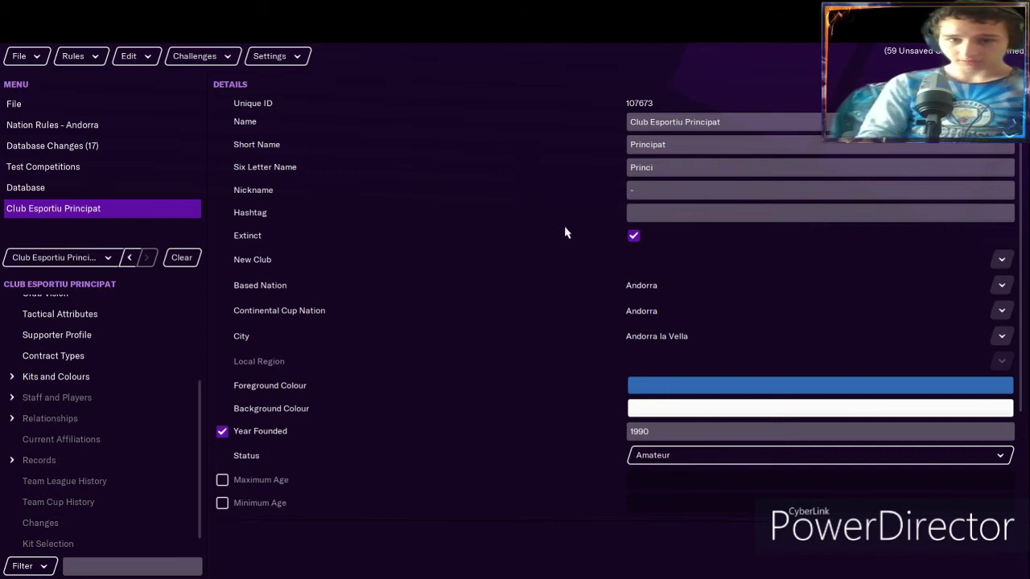
left_click(633, 238)
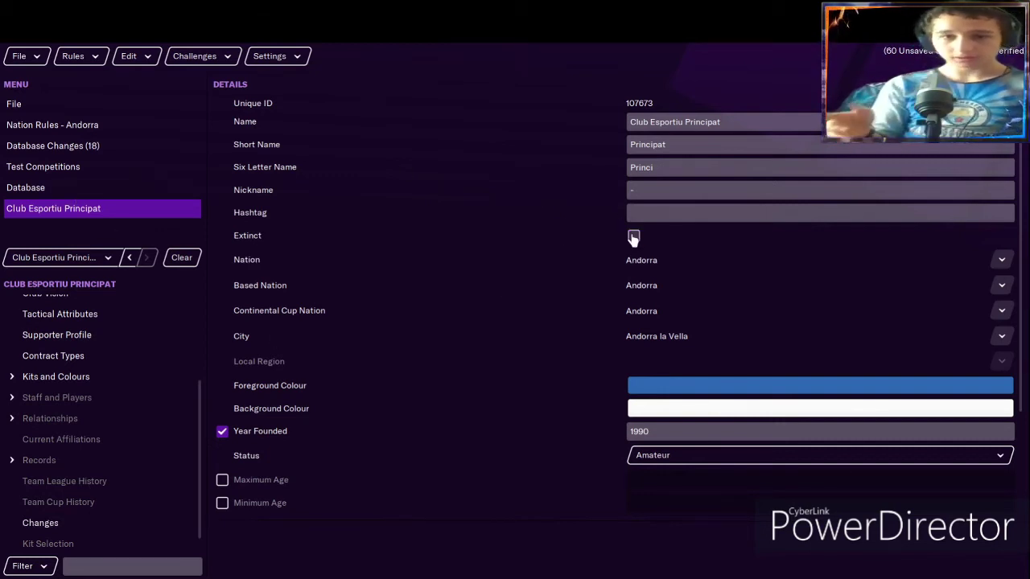
Check Club Esportiu Principat's general stadium details and open its general competition settings.
scroll(88, 366, "up", 3)
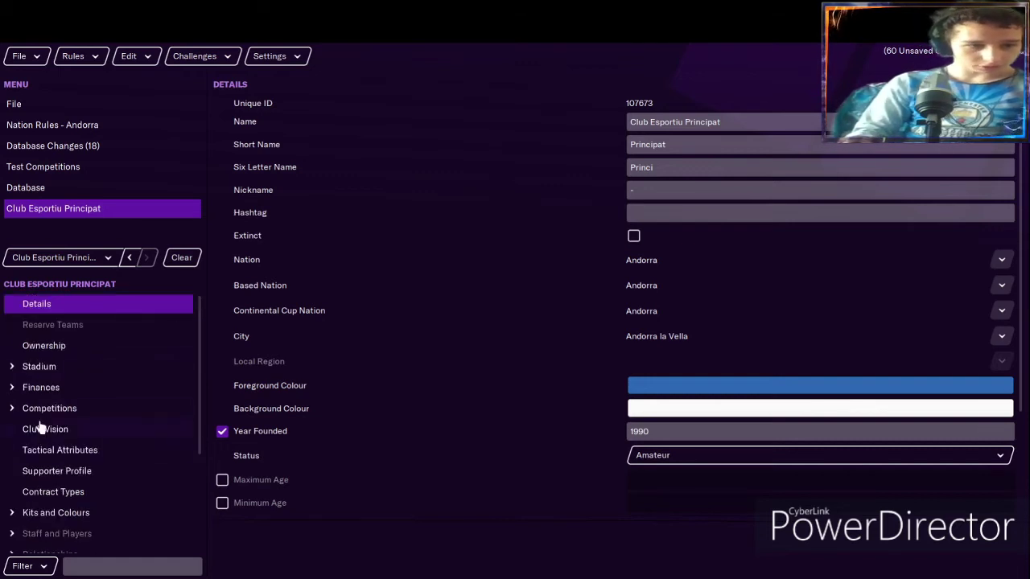
left_click(14, 368)
left_click(16, 387)
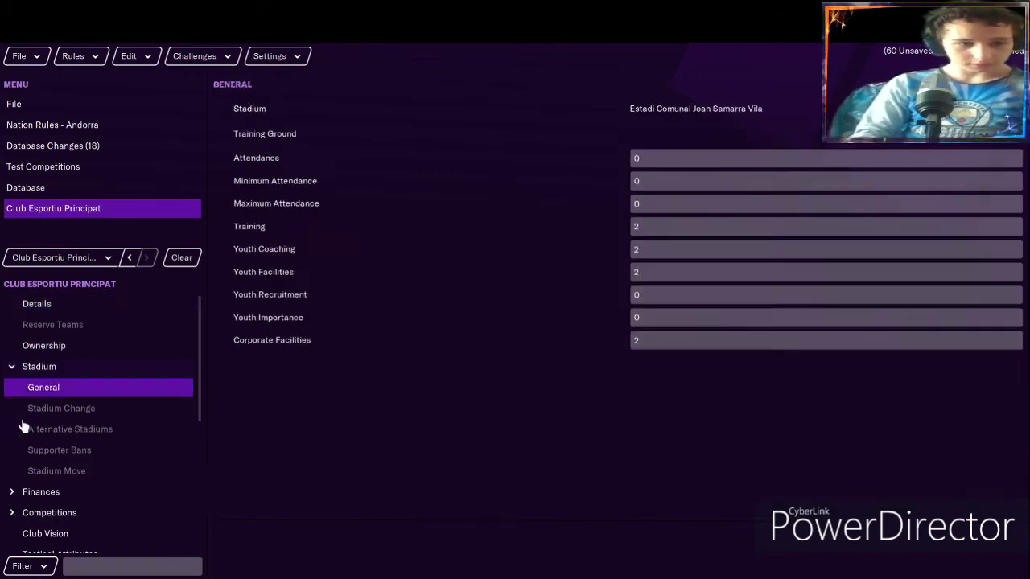
left_click(12, 369)
left_click(11, 408)
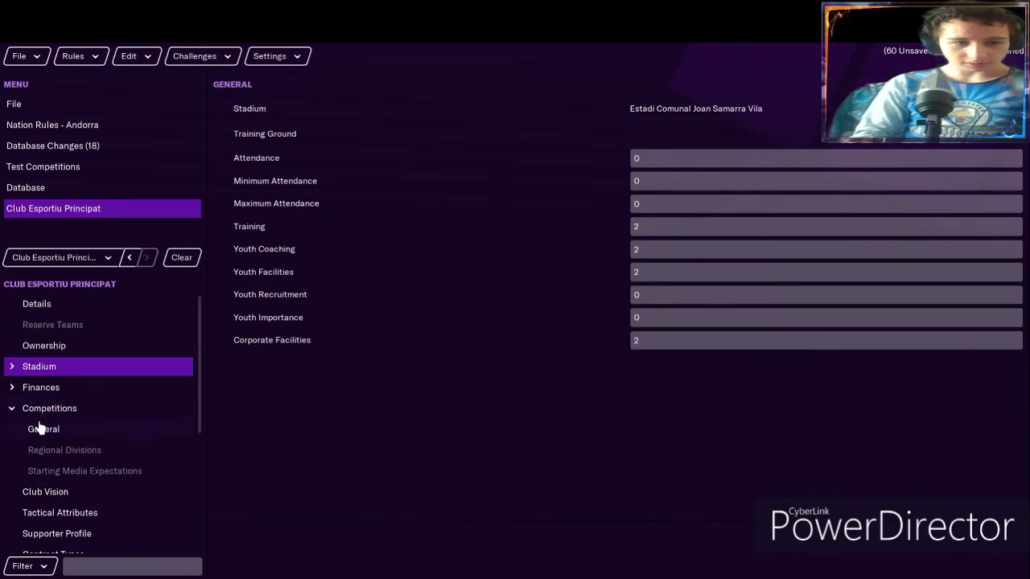
left_click(38, 429)
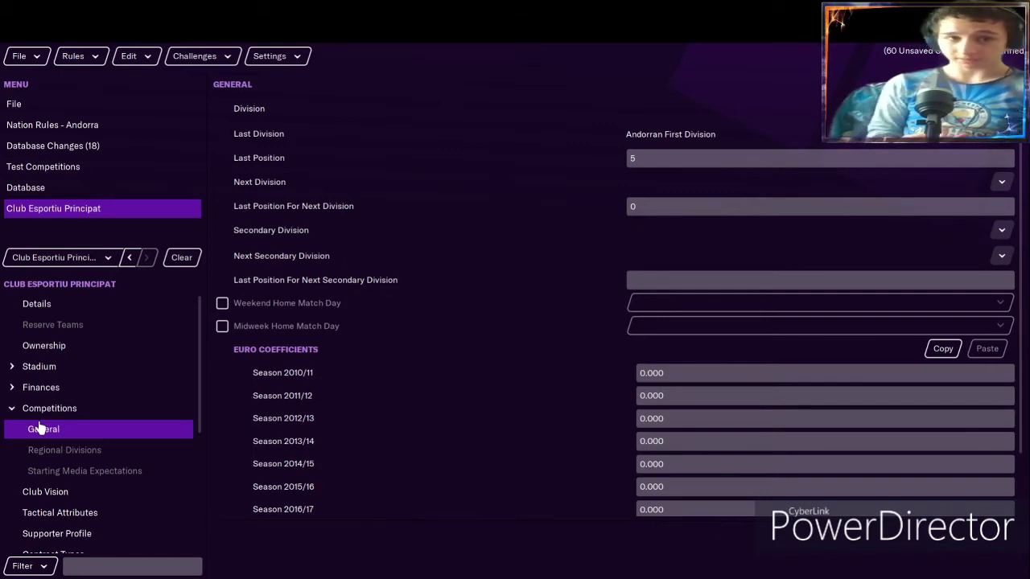
Search competitions by nation for andorra and assign the andorran conference league as the club's division.
left_click(997, 135)
left_click(256, 165)
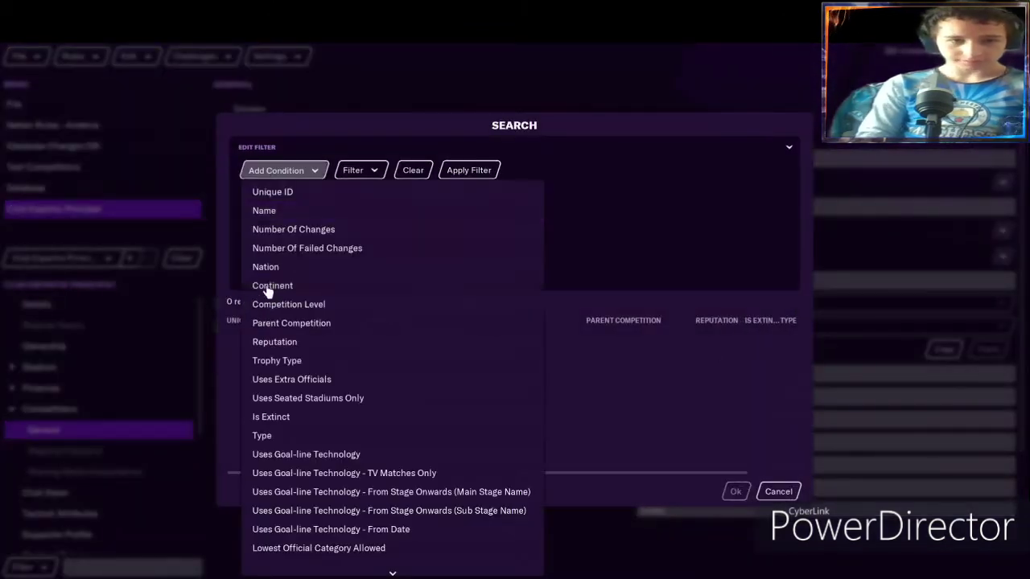
left_click(266, 267)
left_click(581, 190)
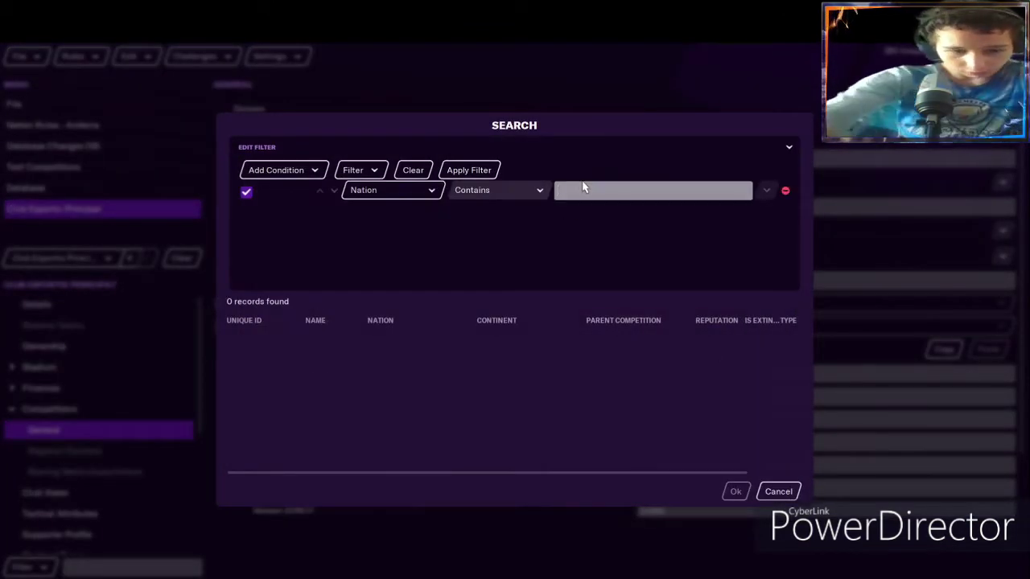
type("andorra")
key("Return")
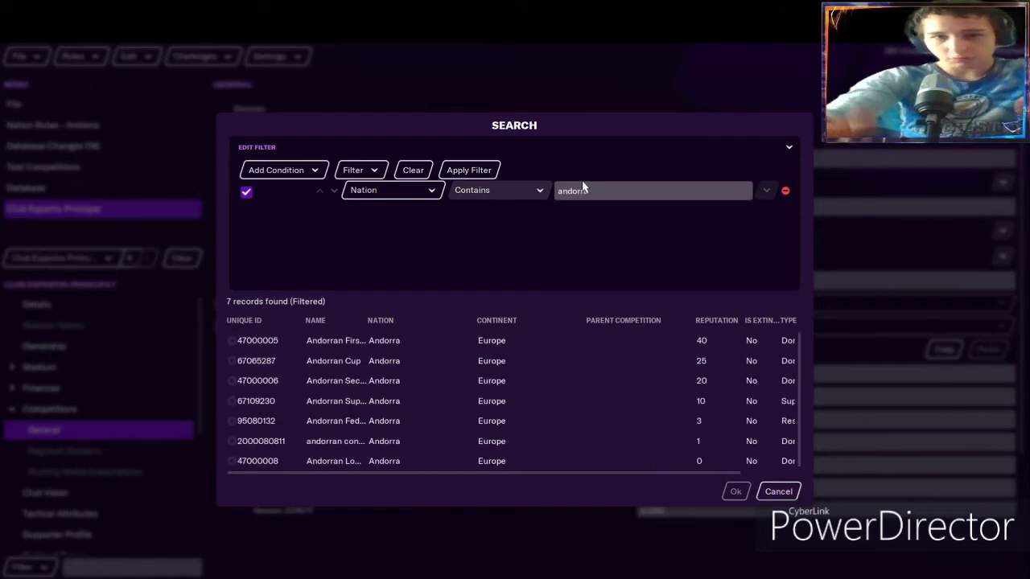
left_click(400, 442)
left_click(735, 492)
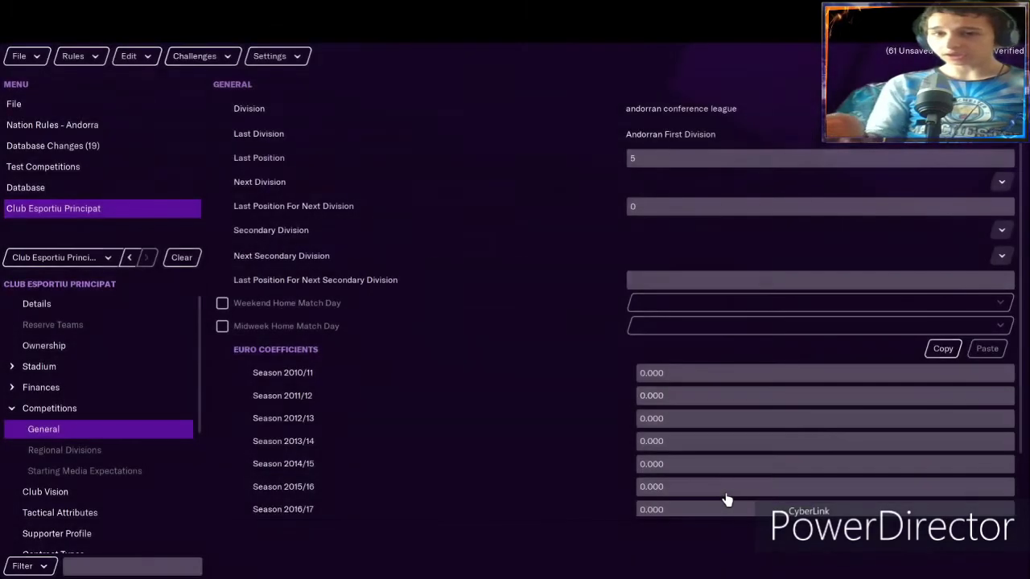
Start adding a single division to Andorra's nation rules, using the andorran conference league as its competition.
left_click(61, 131)
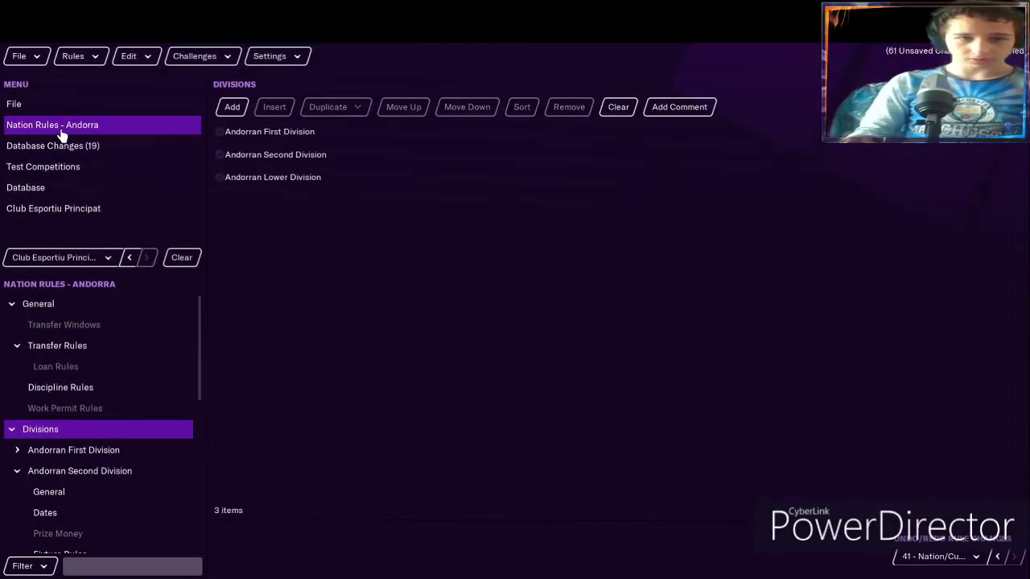
left_click(232, 107)
left_click(421, 312)
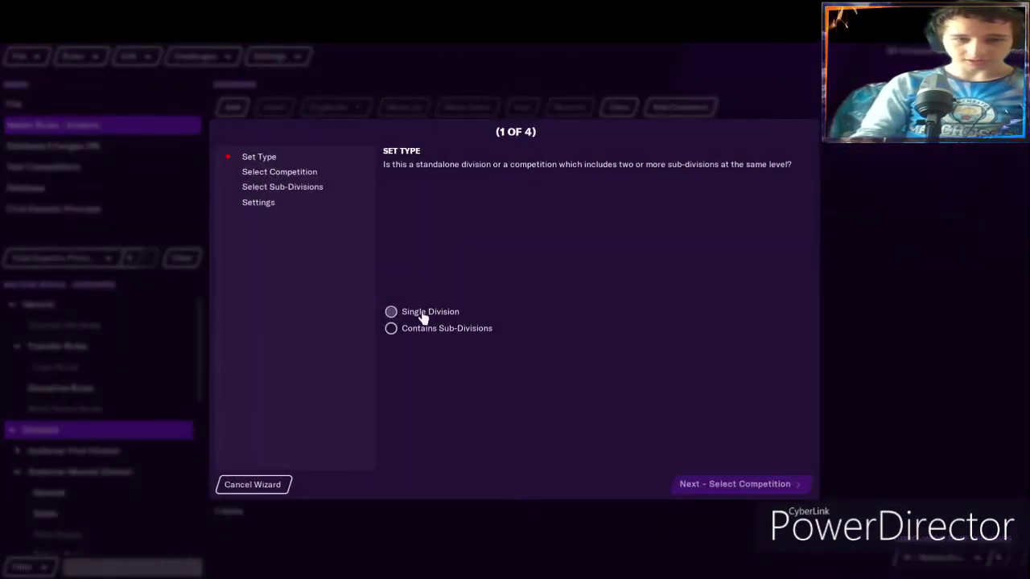
left_click(692, 490)
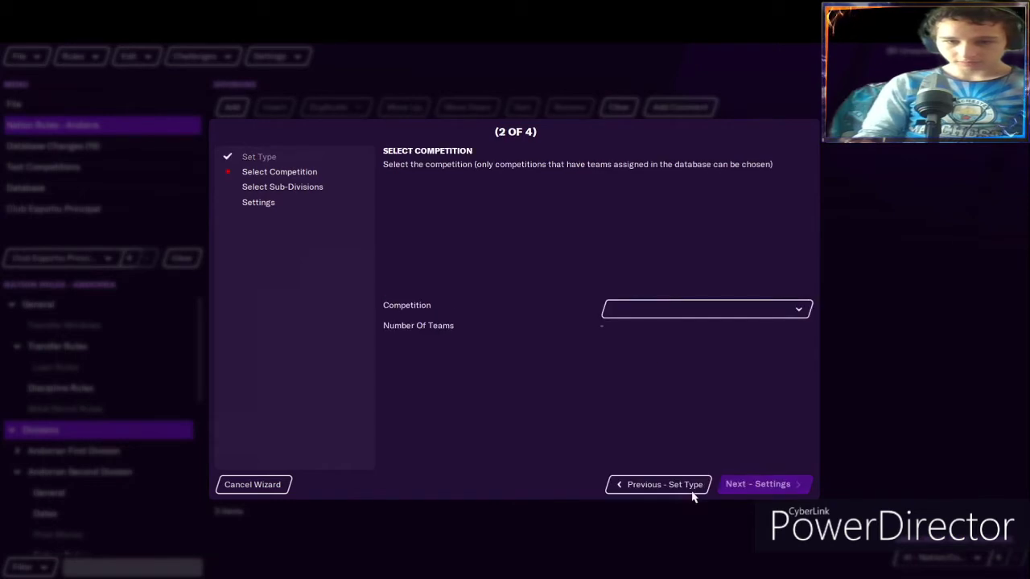
left_click(659, 312)
left_click(664, 377)
left_click(747, 485)
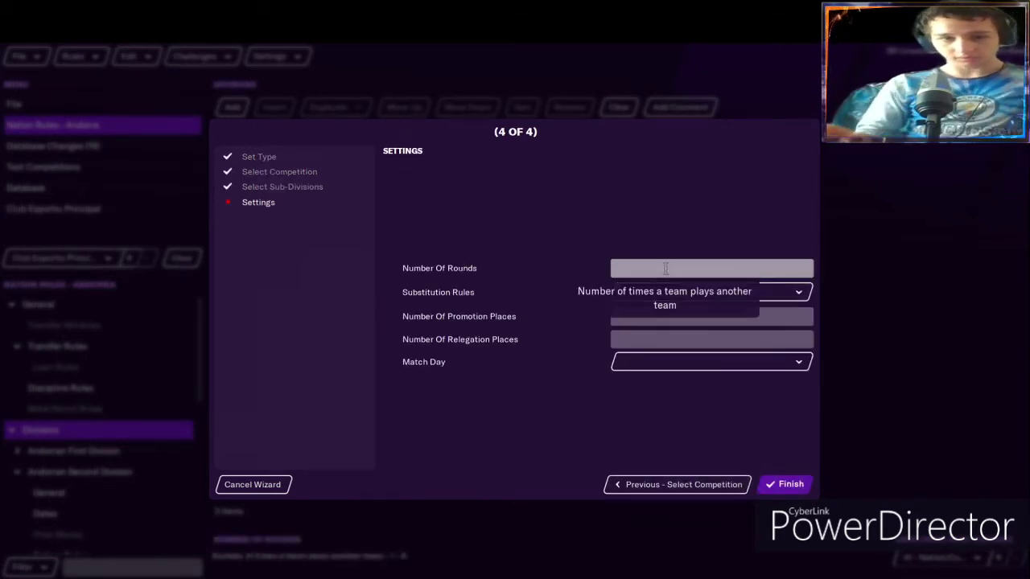
Set the new division's number of rounds to 3 and its substitution rules to 3 From 7.
type("2")
left_click(667, 292)
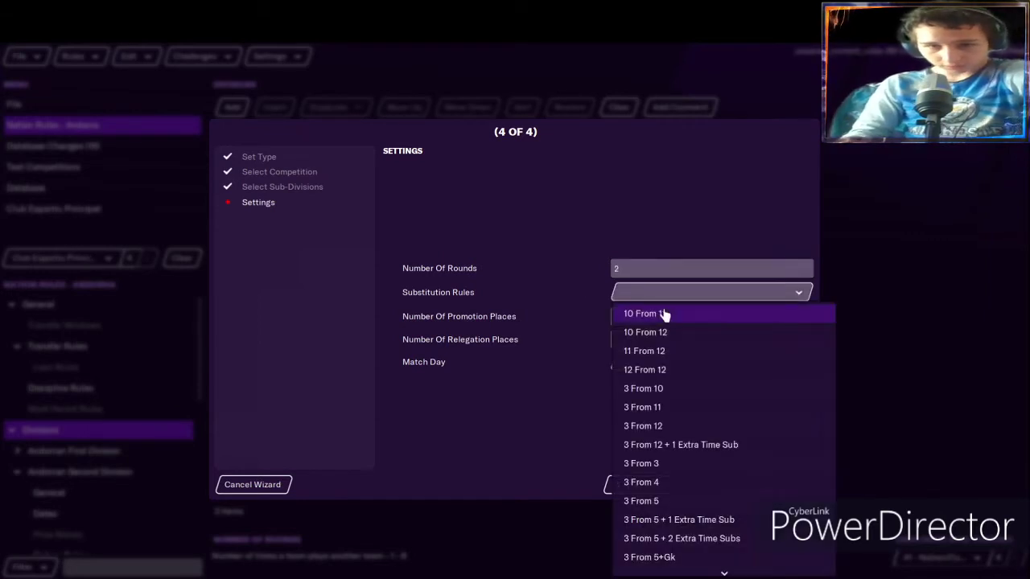
left_click(647, 267)
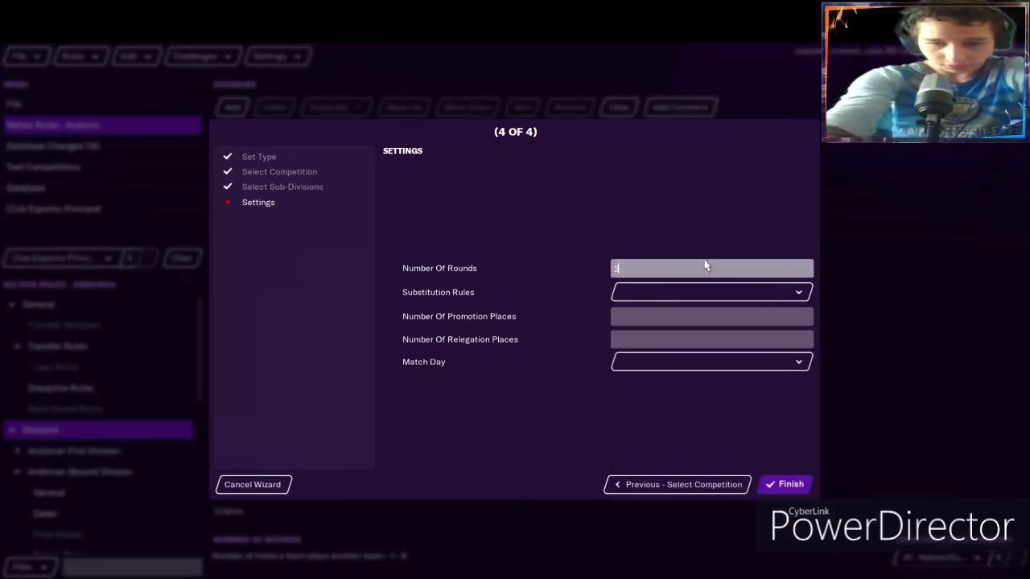
type("3")
left_click(667, 292)
scroll(656, 442, "down", 2)
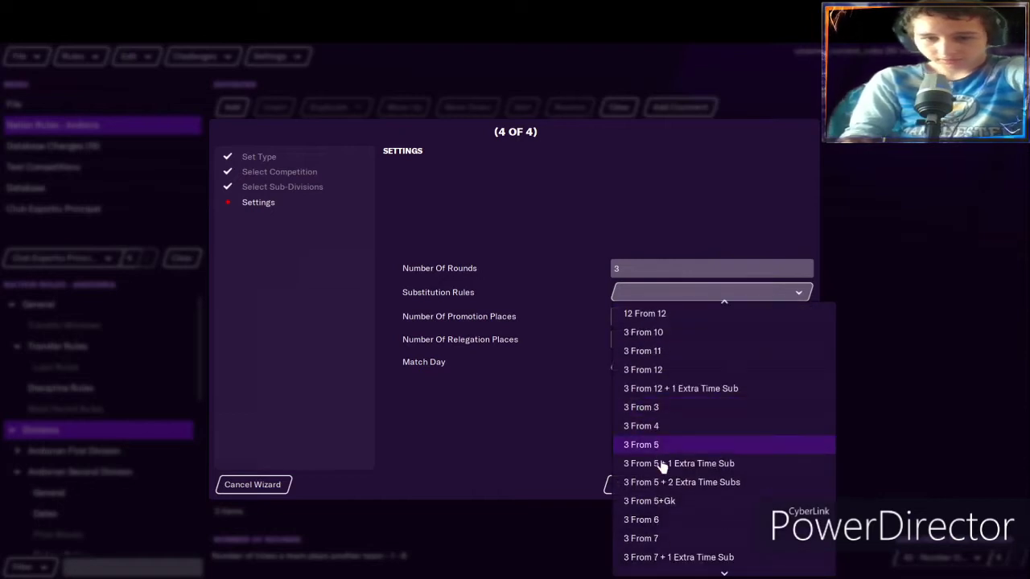
left_click(658, 547)
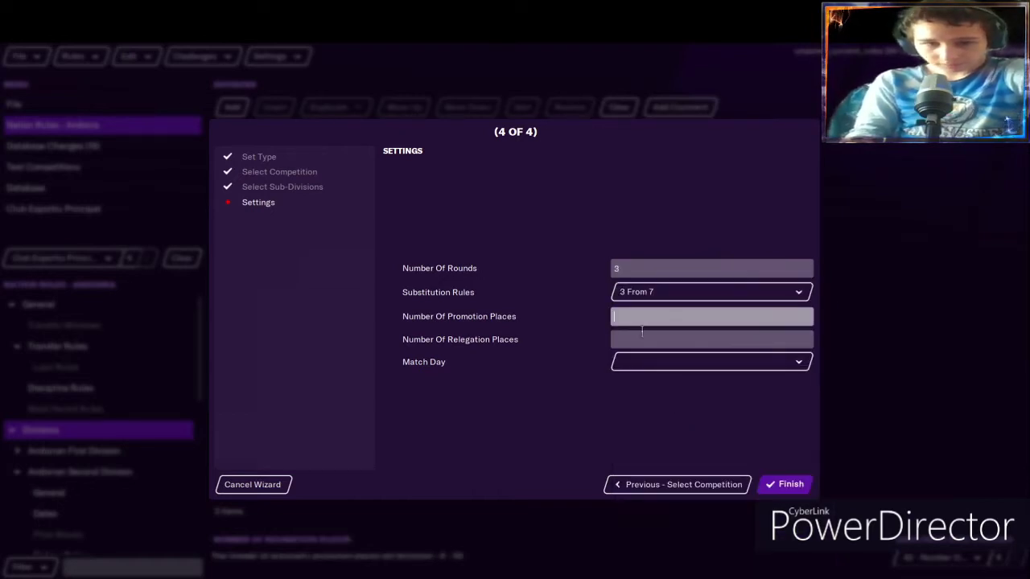
Set 2 promotion places, 0 relegation places and Sat as the match day, and finish creating the division.
type("2")
key("Tab")
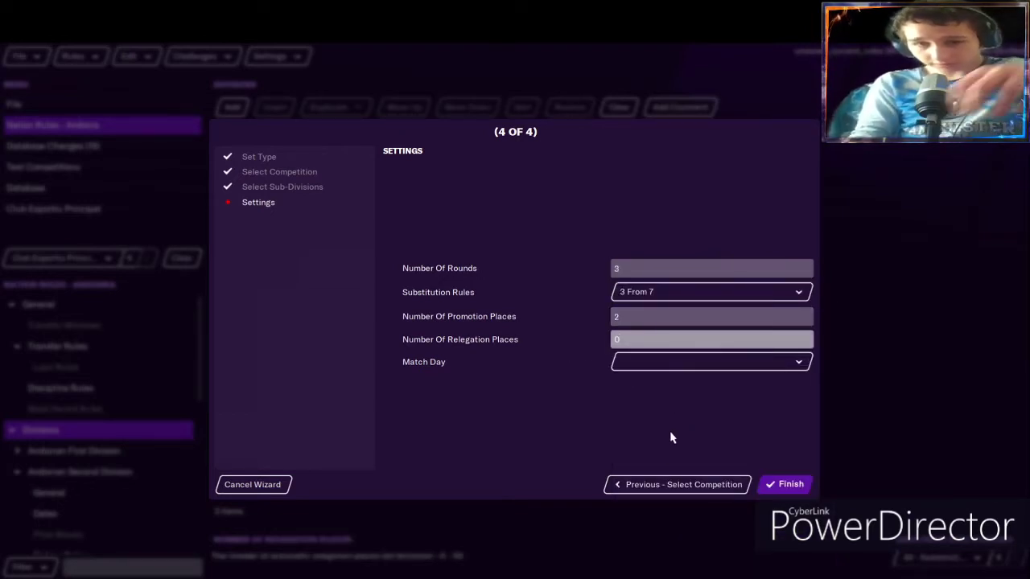
type("0")
left_click(711, 356)
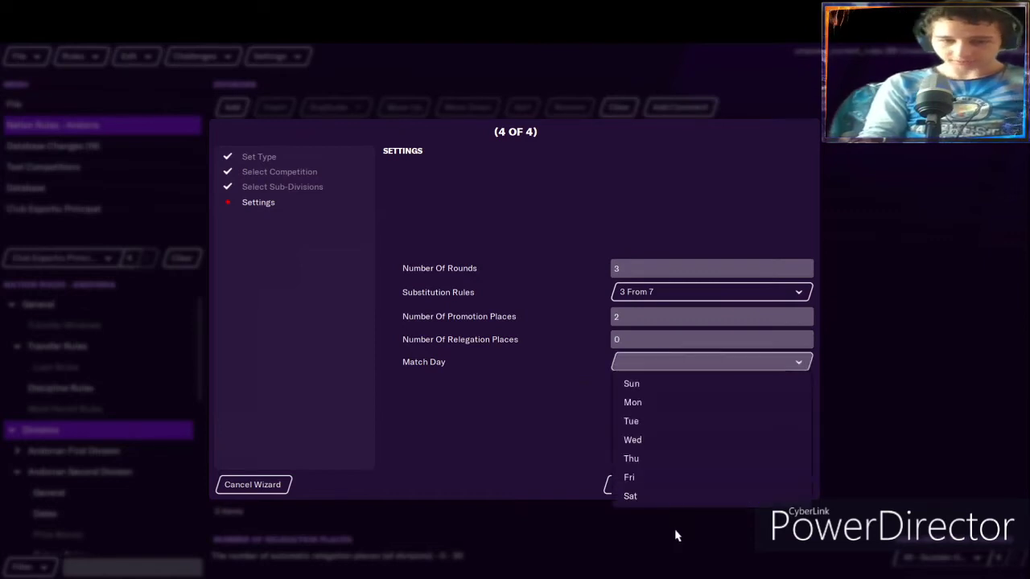
left_click(745, 497)
left_click(781, 485)
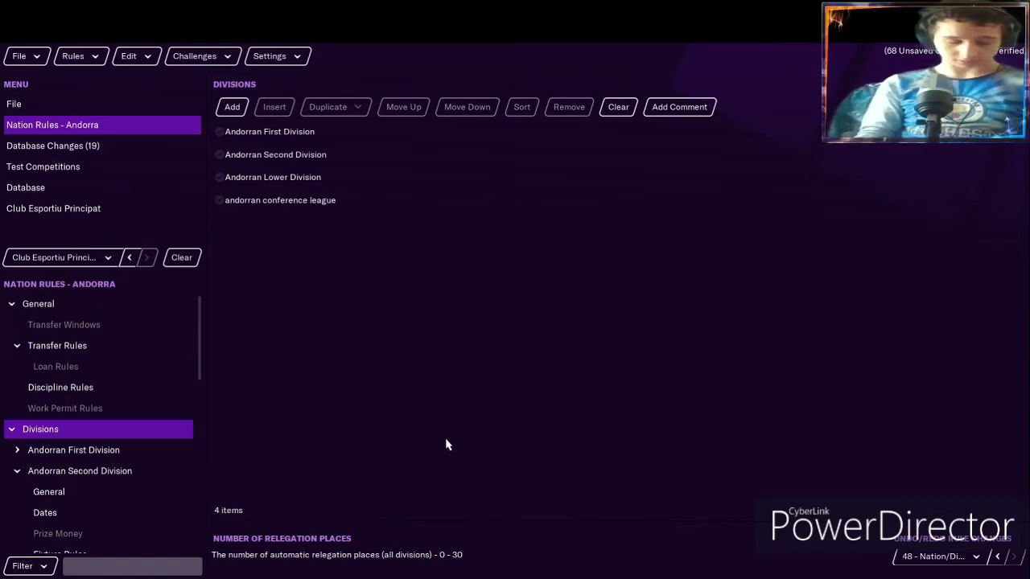
Start adding a team to the andorran conference league's teams, with a Nation condition in the team search.
left_click(73, 191)
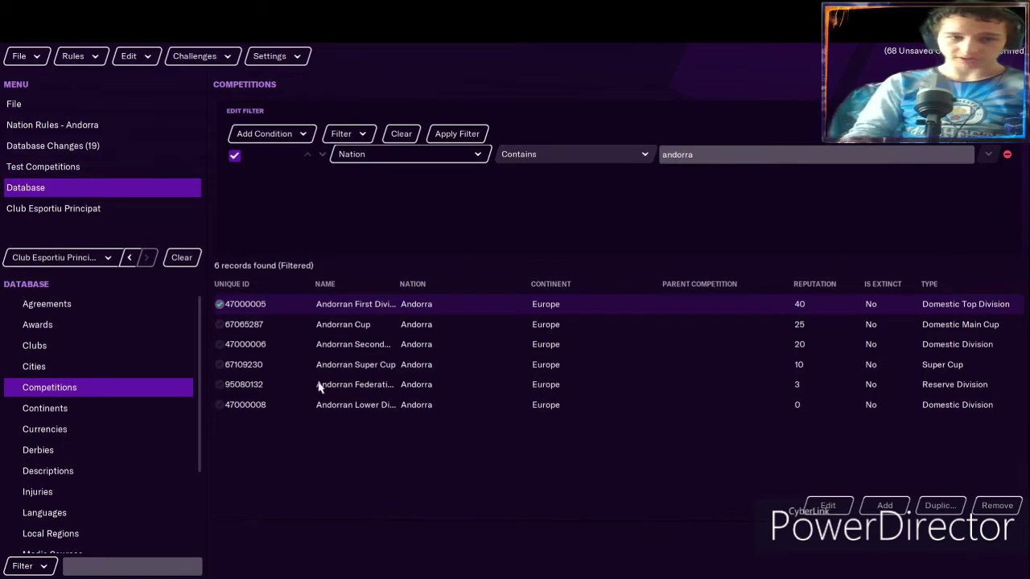
double_click(364, 309)
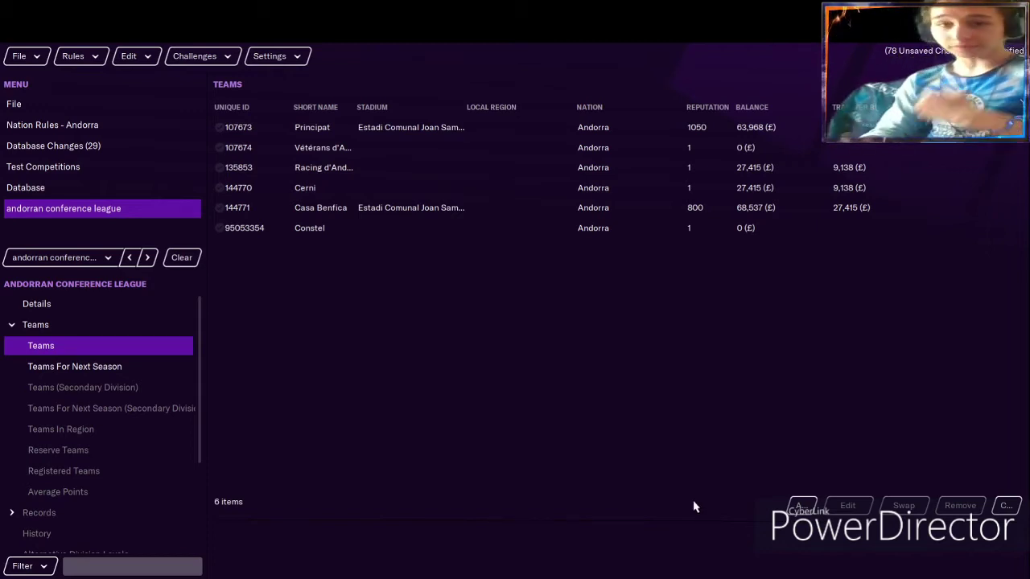
left_click(807, 506)
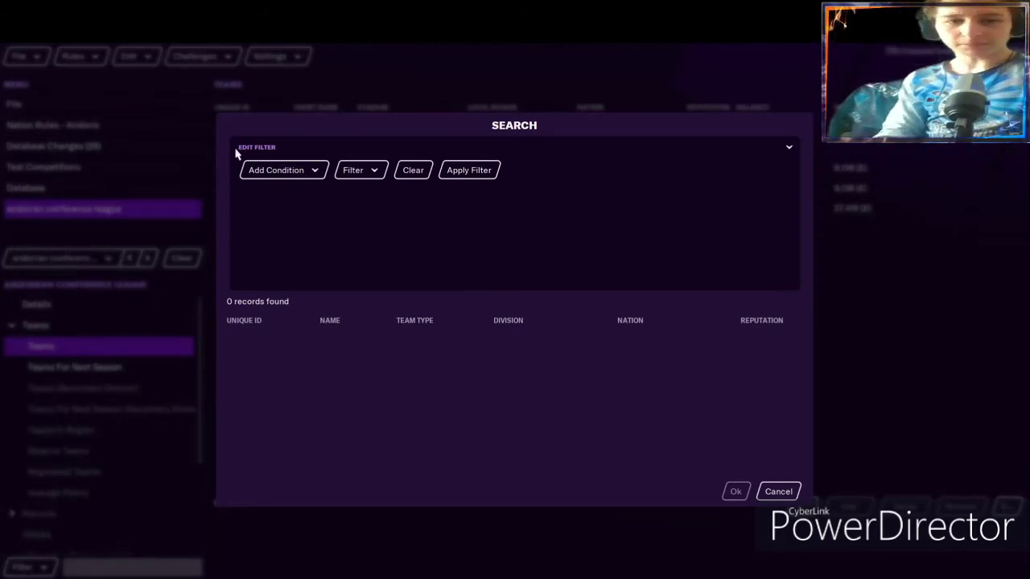
left_click(262, 170)
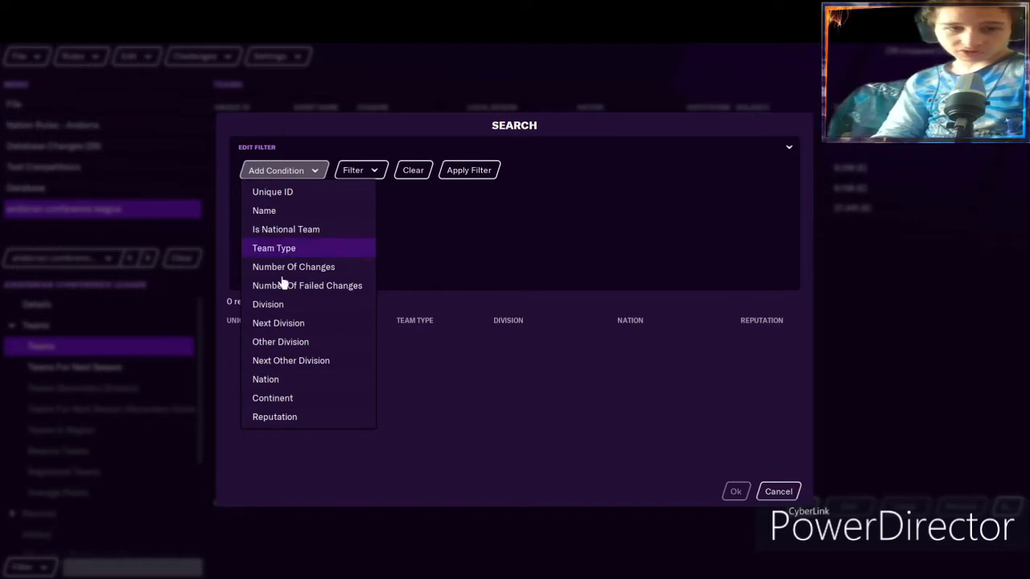
left_click(250, 384)
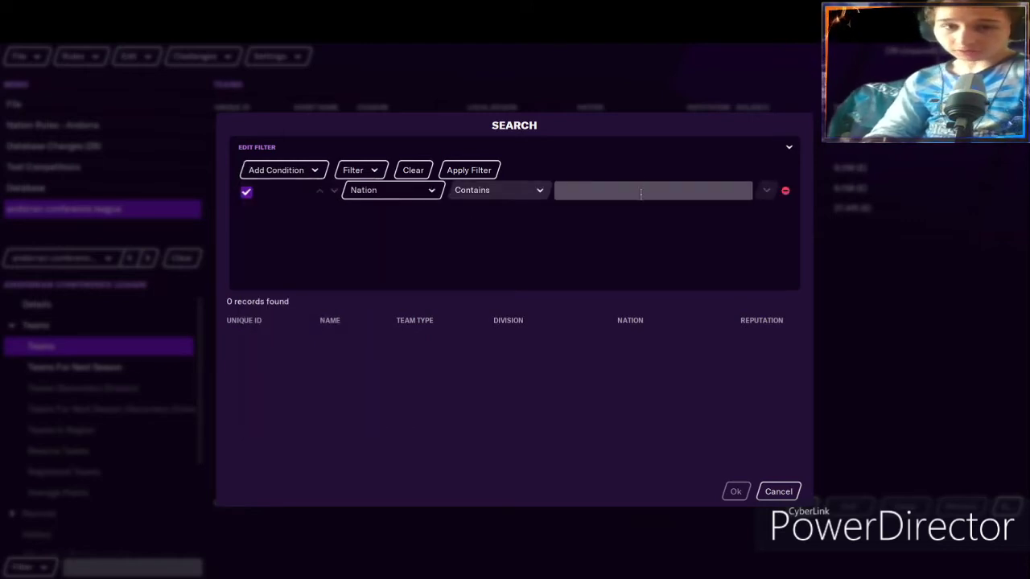
Search for teams from San Marino and look through the clubs on offer.
left_click(641, 193)
type("san m")
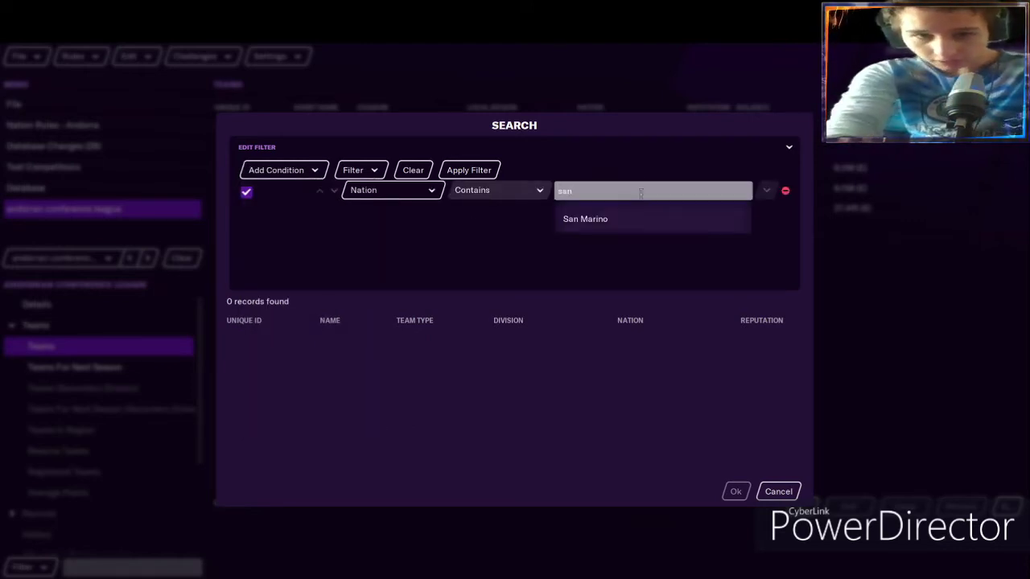
left_click(631, 228)
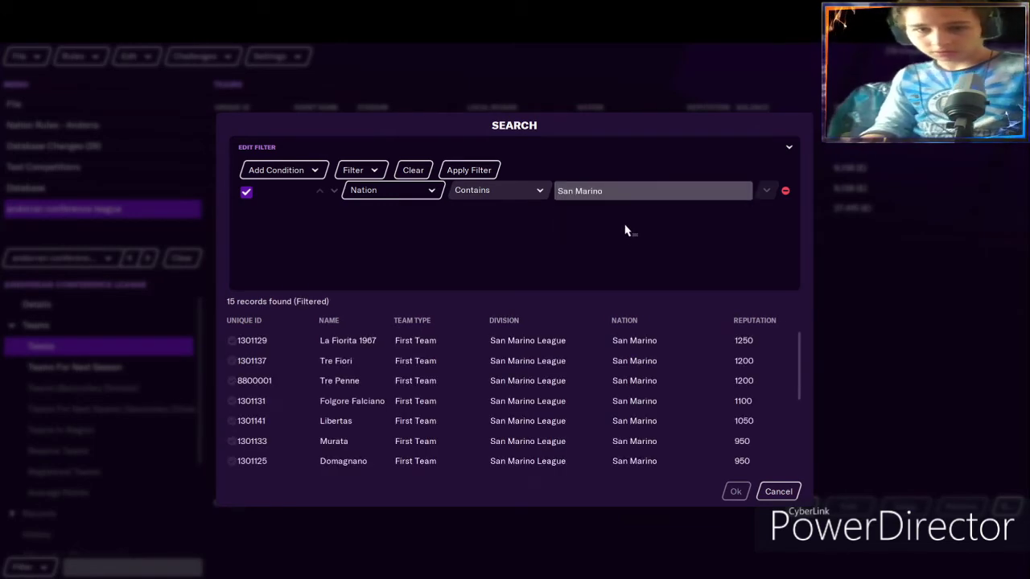
scroll(640, 402, "down", 5)
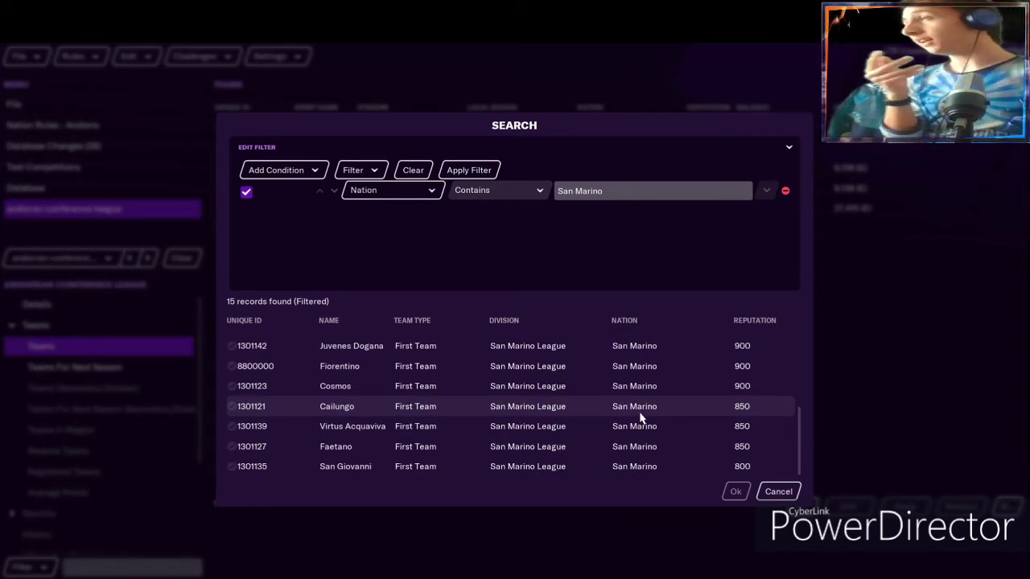
Search teams by the nation New Zealand and add Cashmere Technical FC to the andorran conference league.
left_click_drag(613, 191, 560, 191)
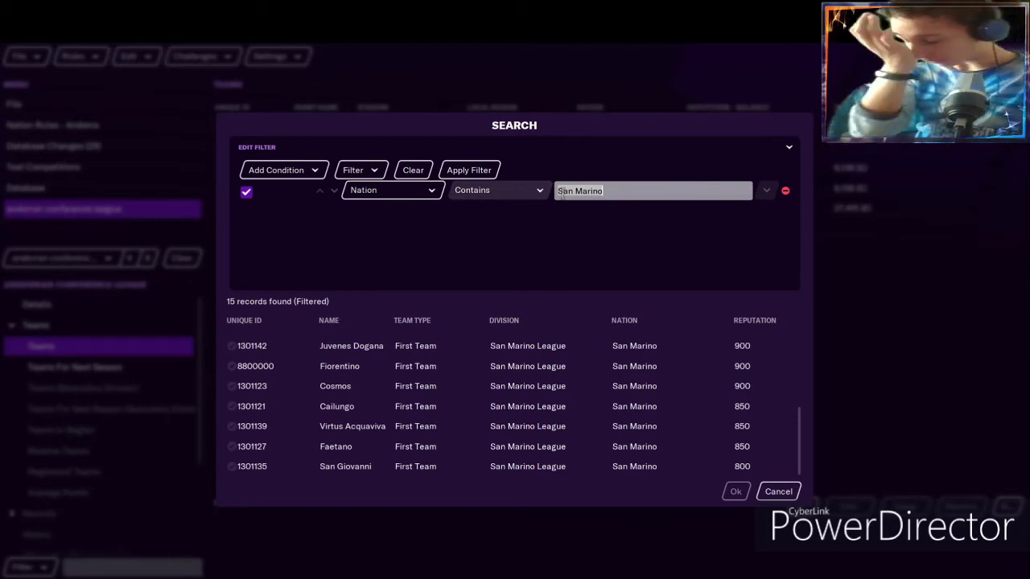
key("BackSpace")
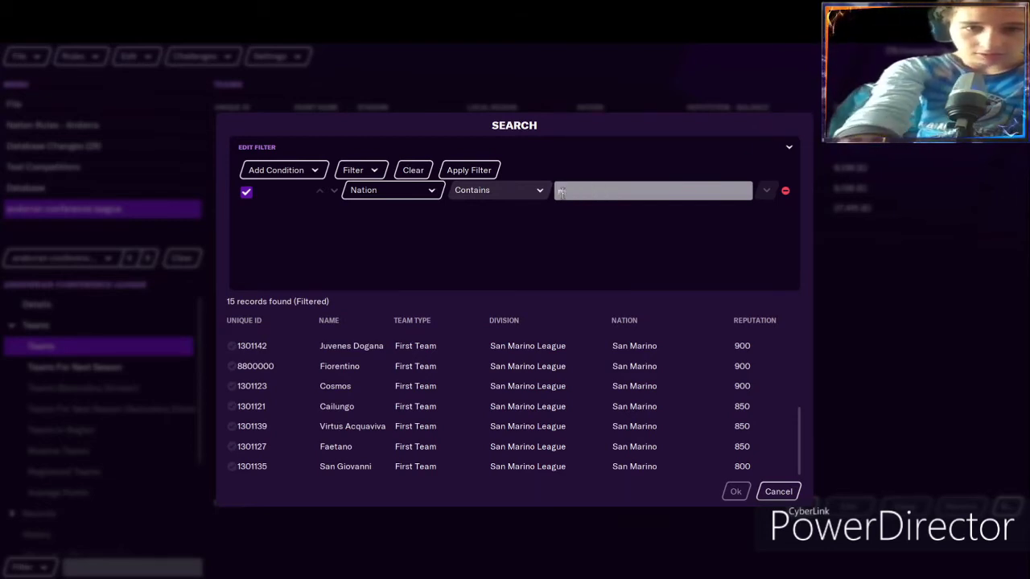
type("new zealand")
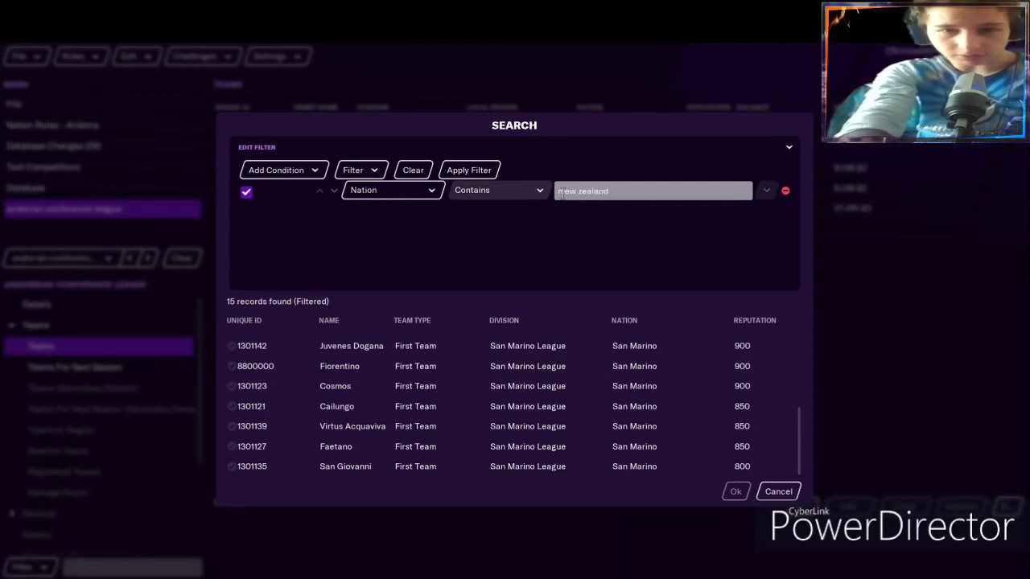
key("Return")
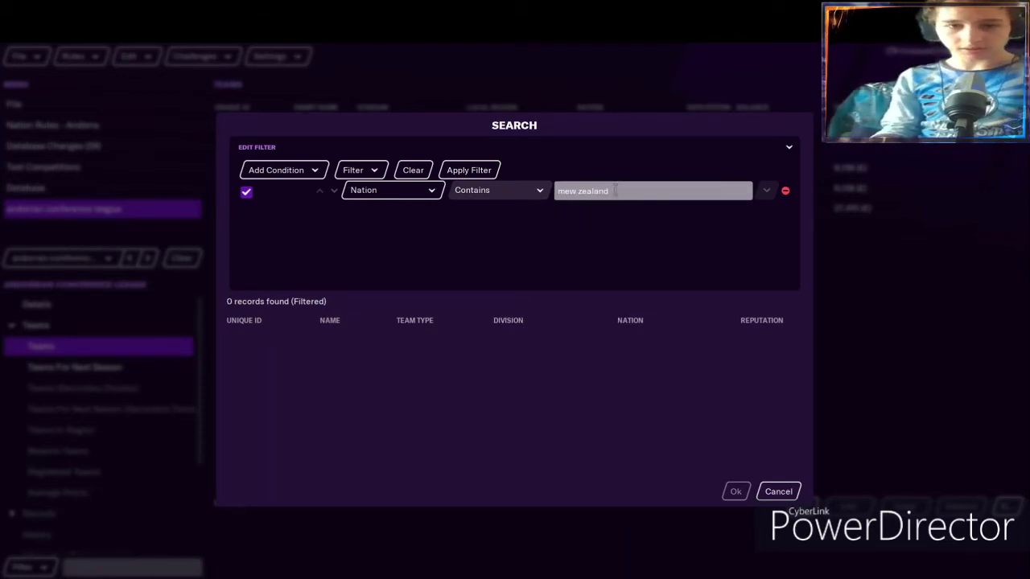
left_click(566, 192)
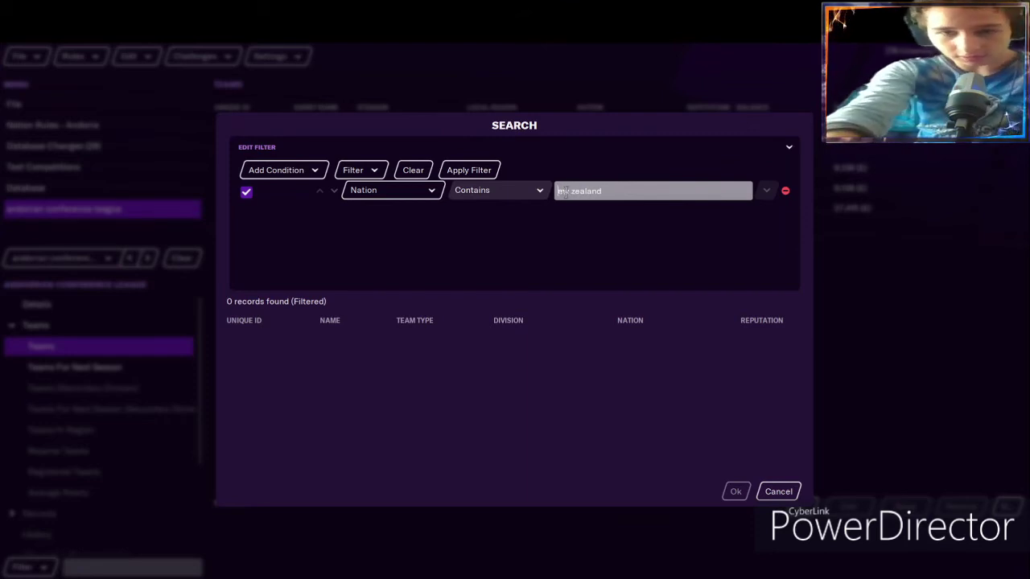
left_click(568, 217)
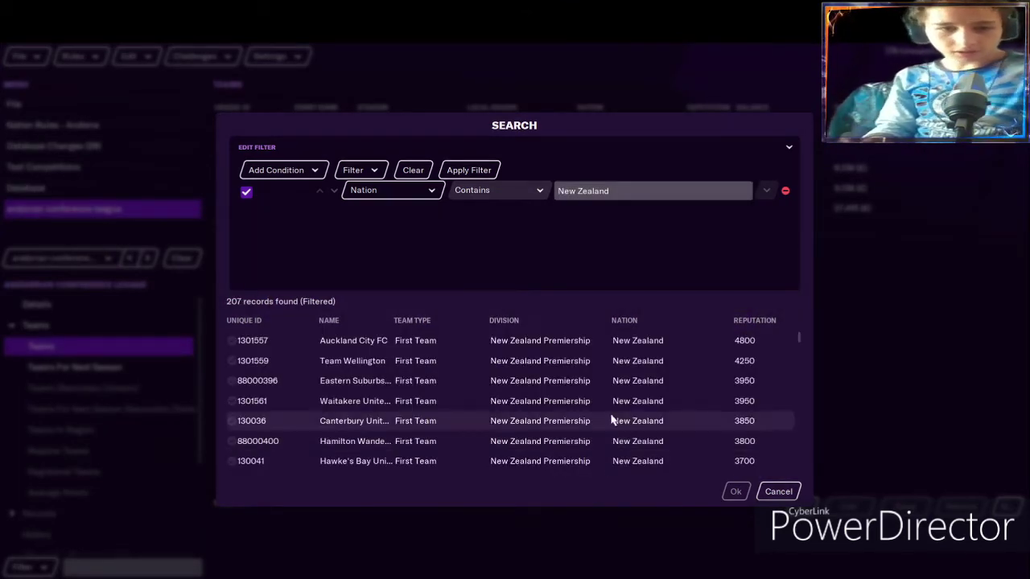
scroll(487, 395, "down", 5)
scroll(487, 383, "up", 5)
scroll(484, 383, "down", 4)
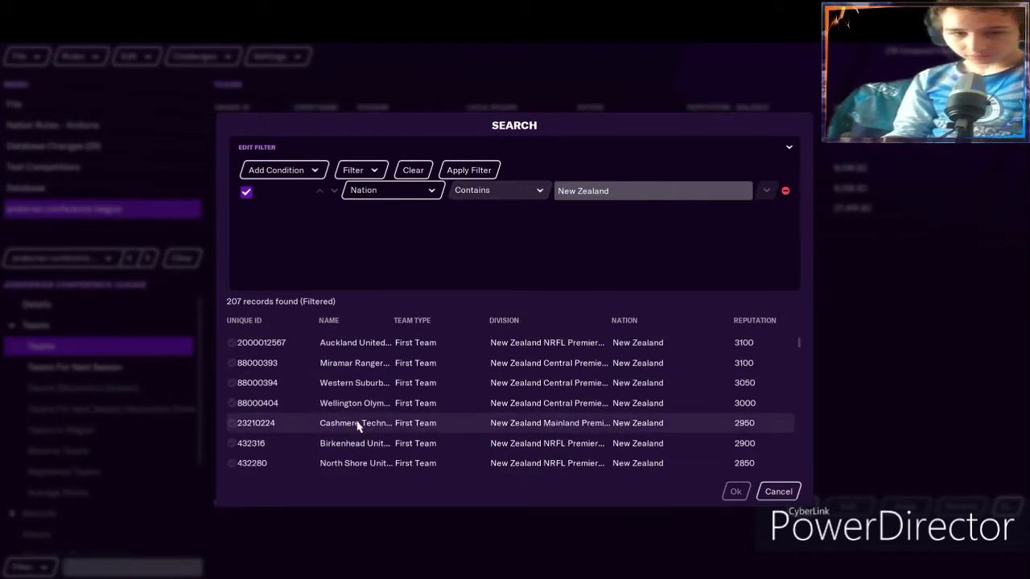
double_click(358, 427)
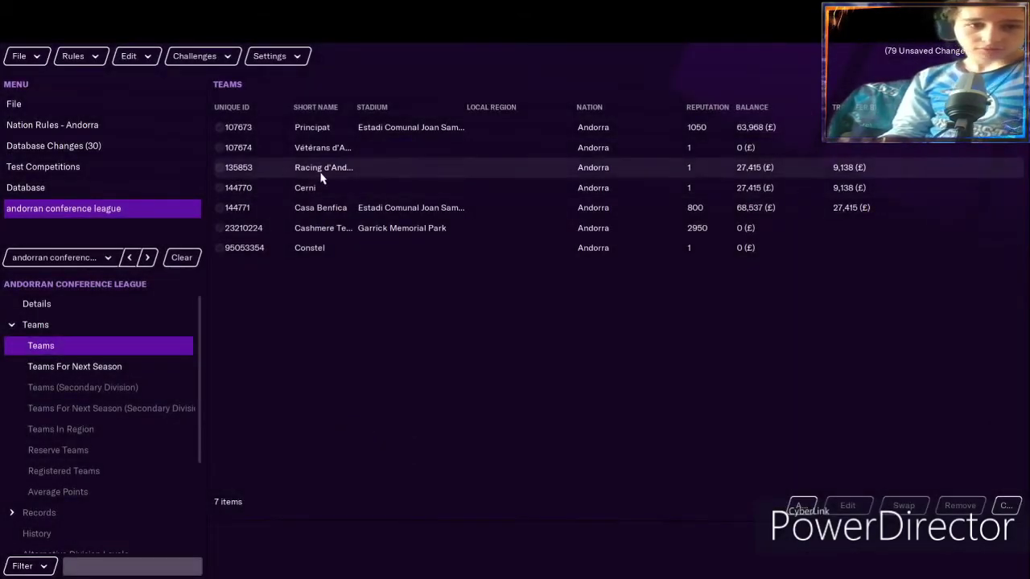
In Cashmere Technical FC's details, set Based Nation and Continental Cup Nation to Andorra.
left_click(331, 232)
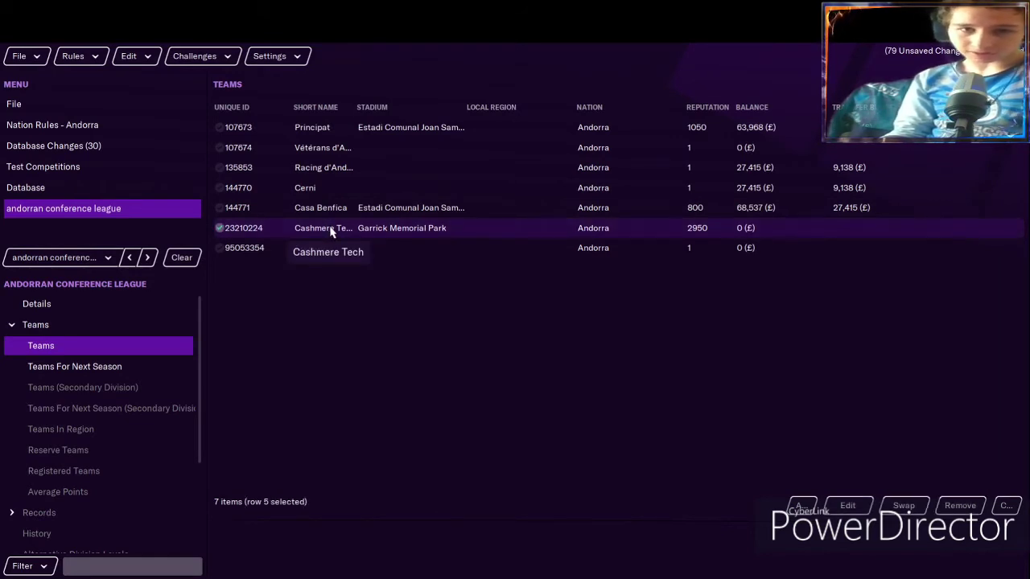
double_click(330, 233)
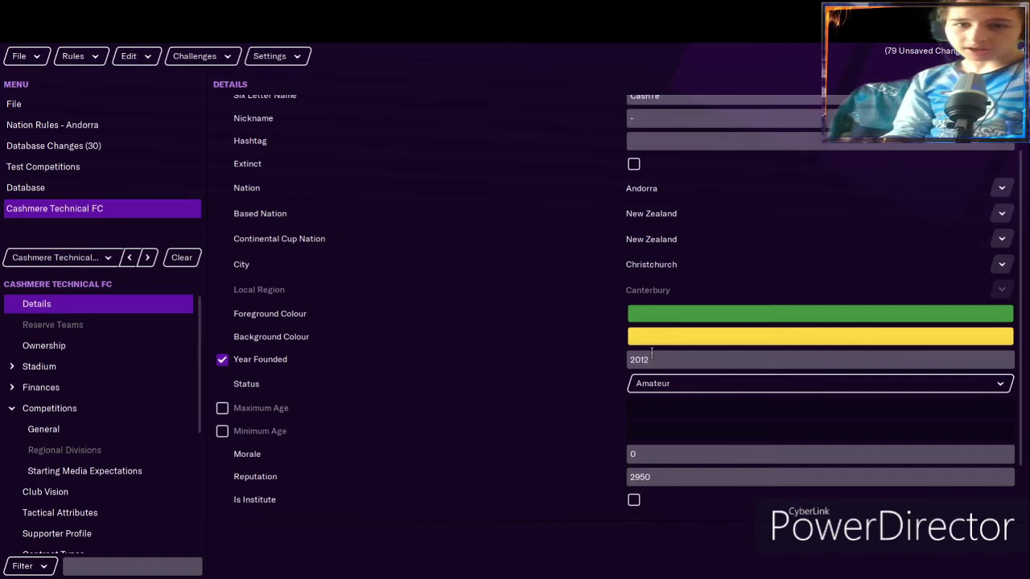
scroll(652, 354, "down", 2)
left_click(1001, 153)
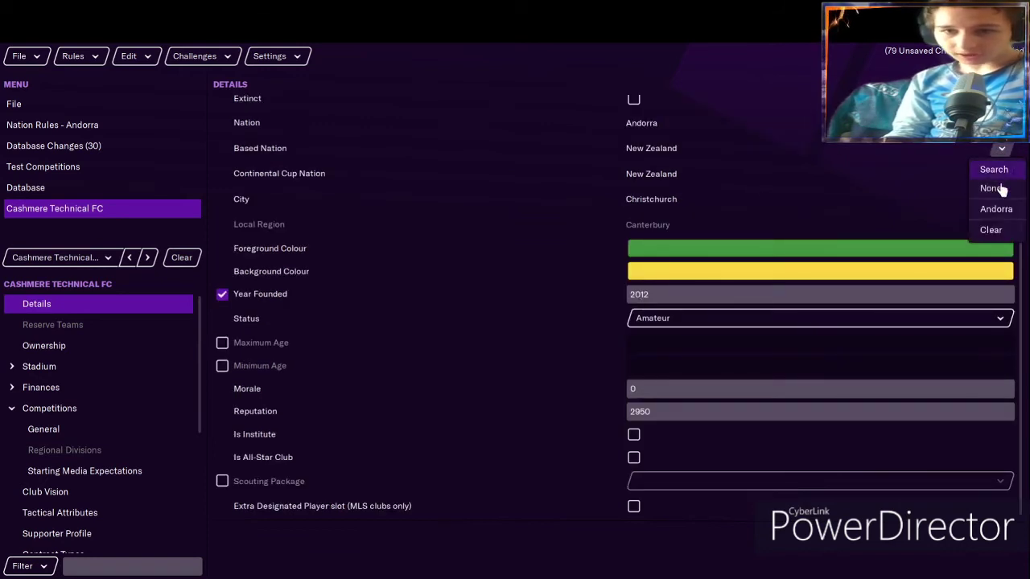
left_click(998, 207)
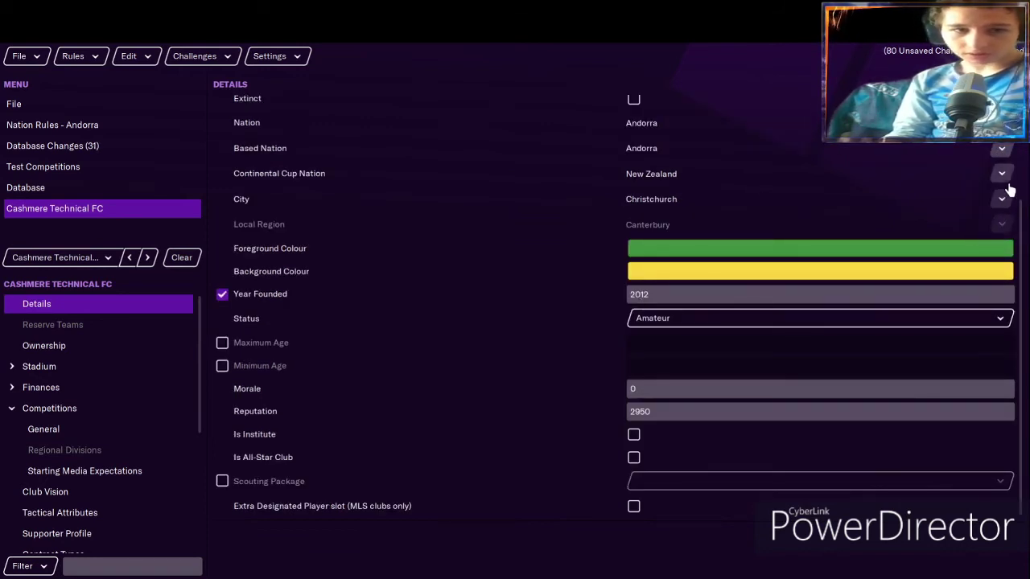
left_click(1002, 177)
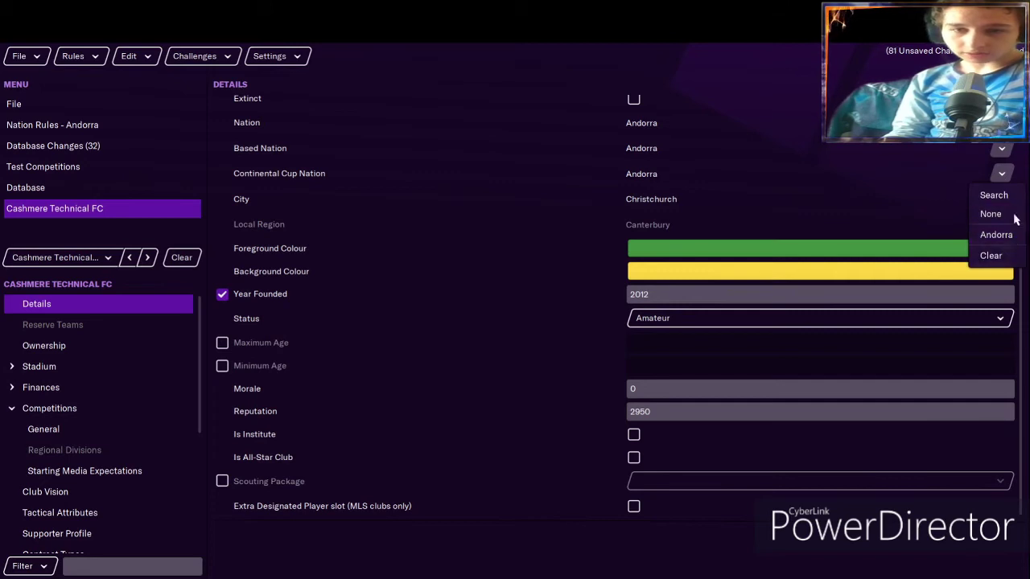
left_click(994, 234)
left_click(1002, 175)
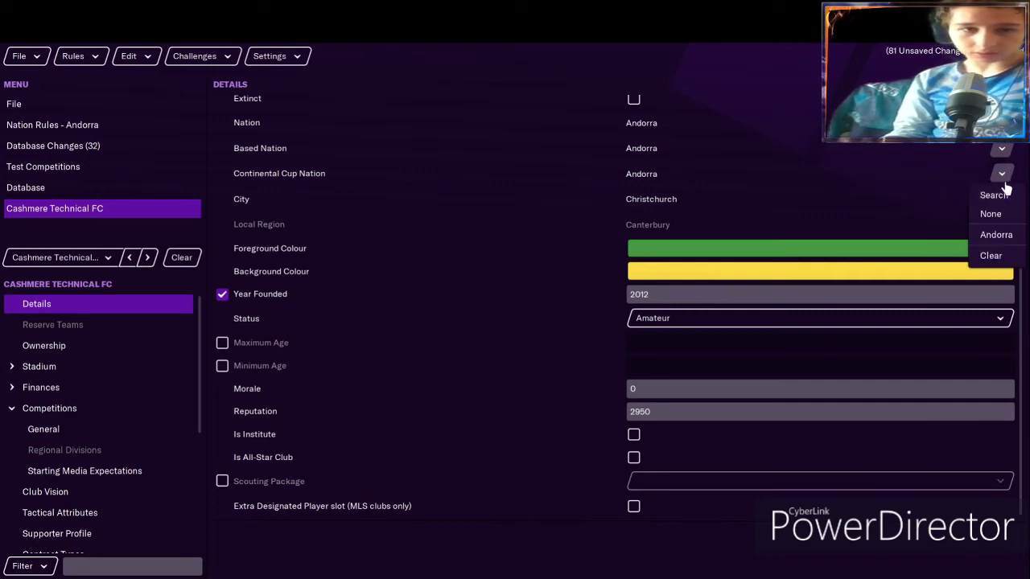
left_click(993, 195)
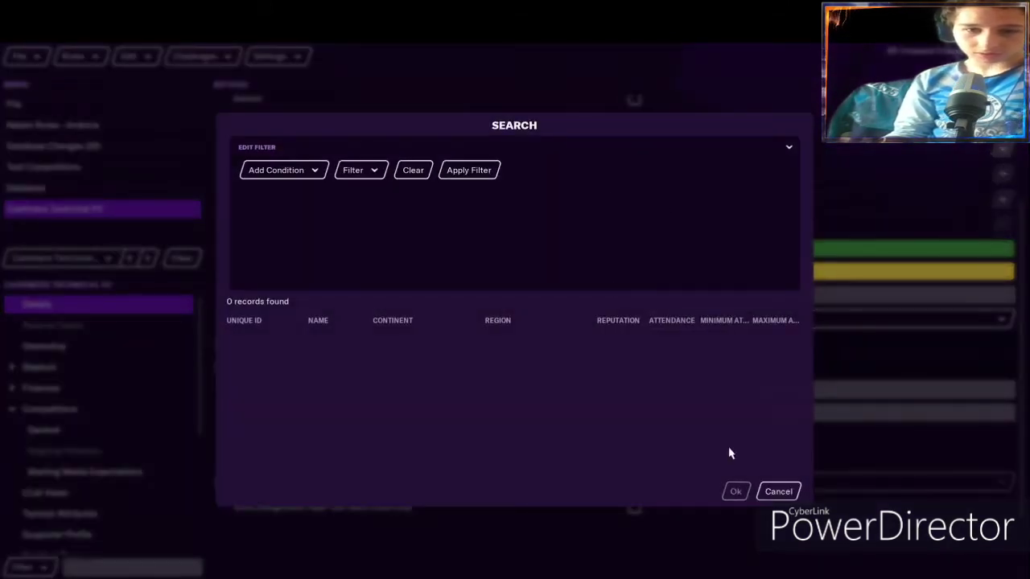
left_click(777, 492)
Search cities by the nation andorra and set the club's city to Pas de la Casa.
left_click(1002, 199)
left_click(993, 221)
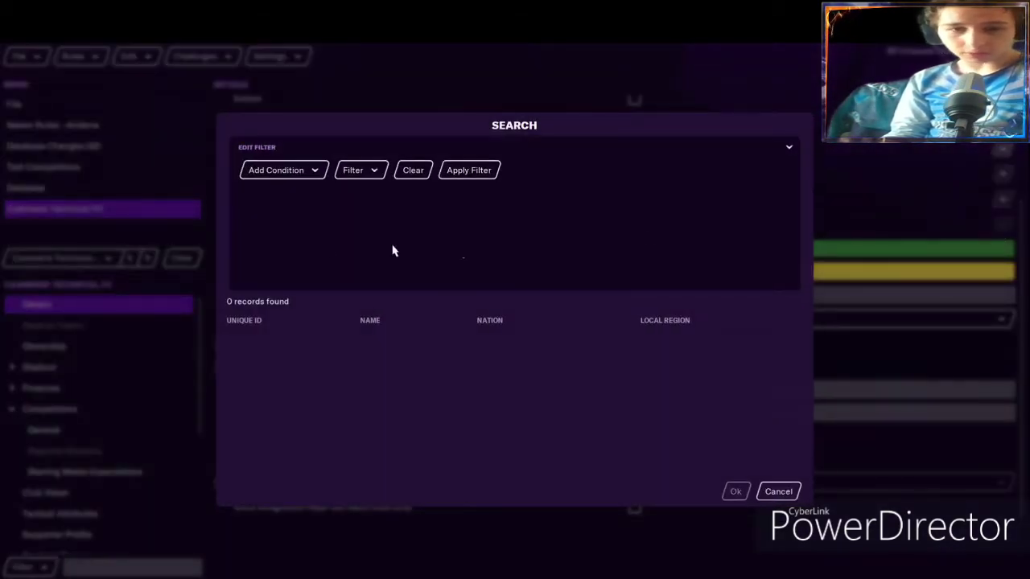
left_click(311, 172)
left_click(276, 267)
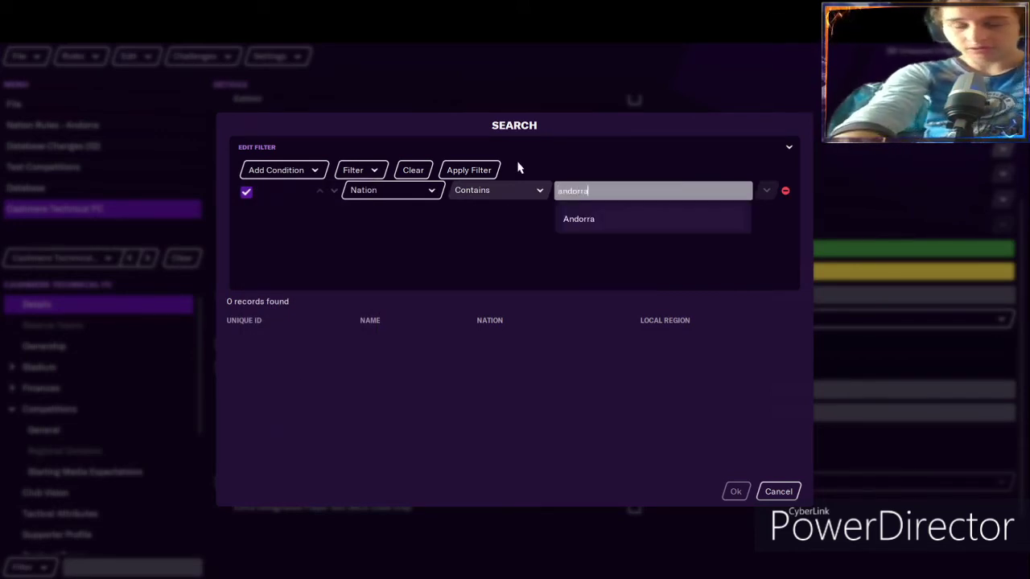
key("Return")
left_click(395, 400)
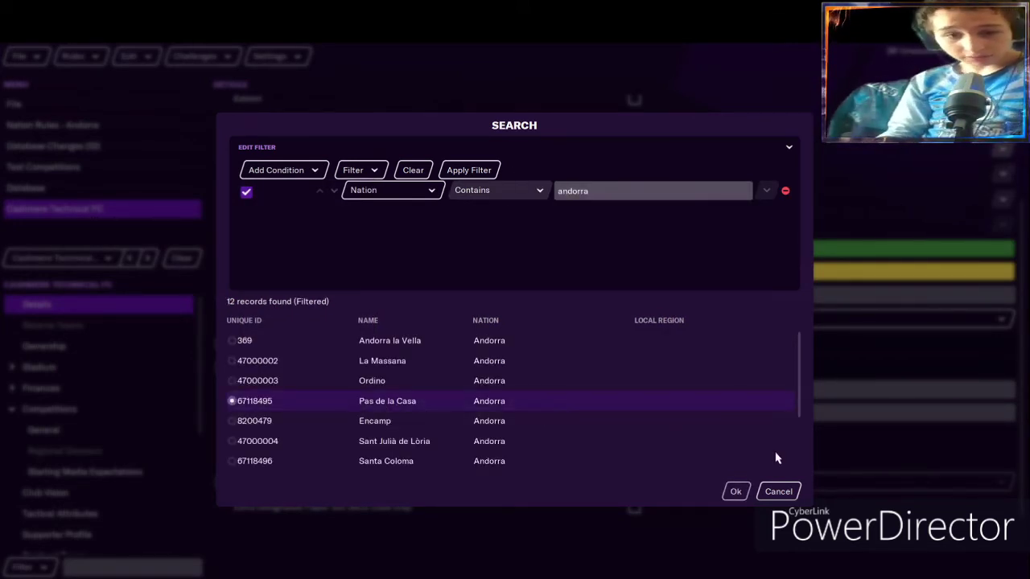
left_click(733, 491)
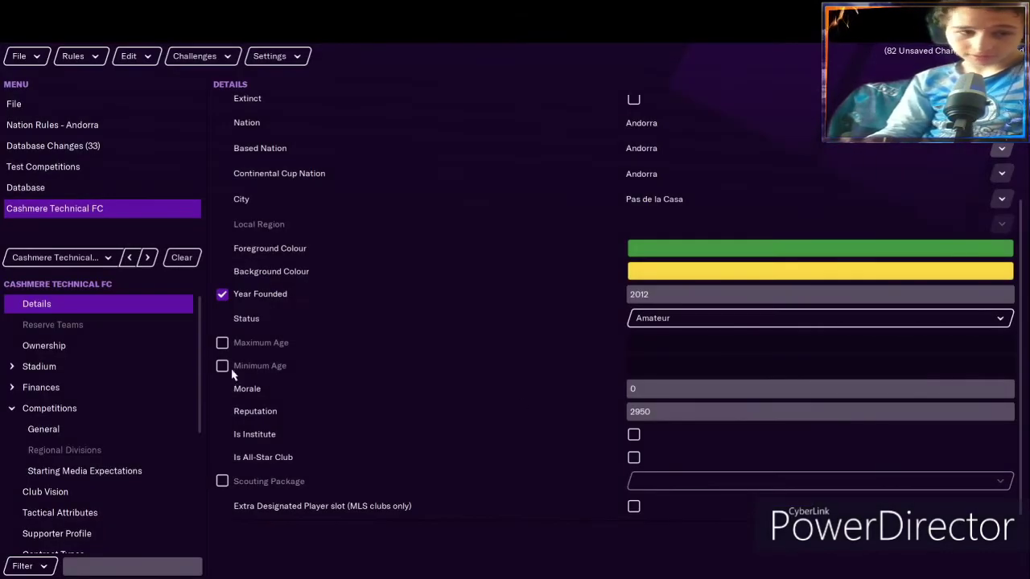
Check Cashmere Technical FC's general stadium settings and look over its details again.
left_click(15, 368)
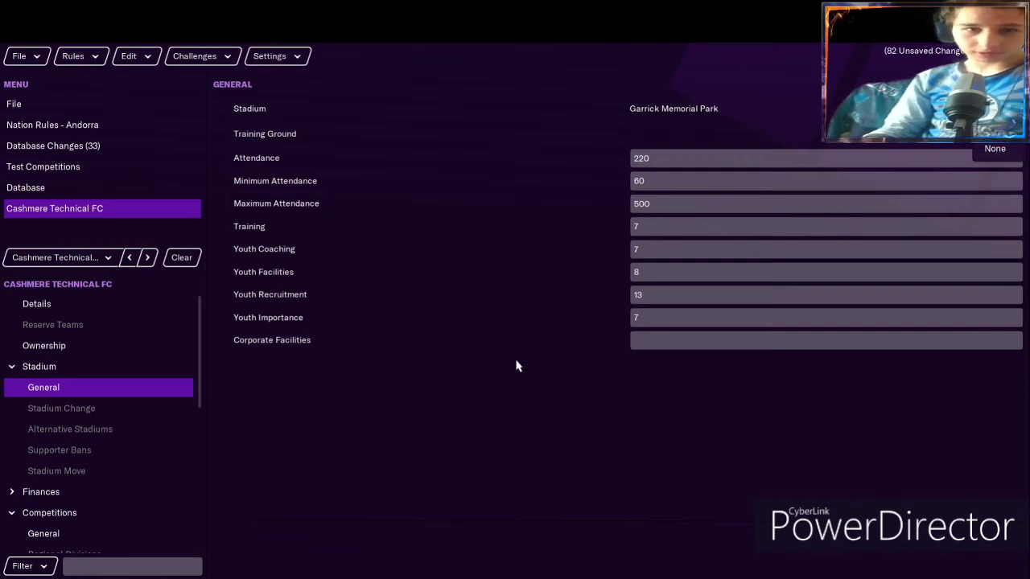
left_click(37, 305)
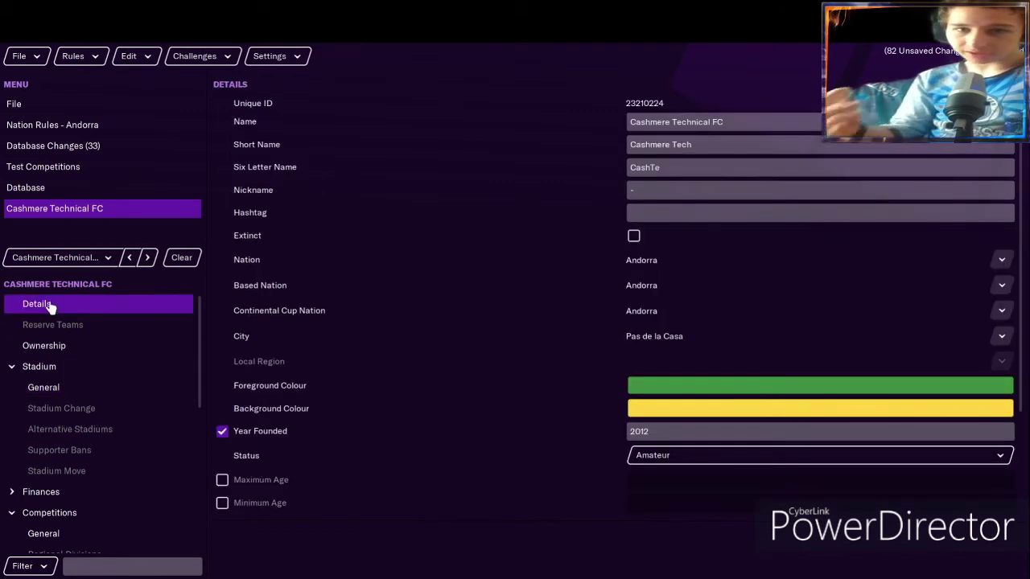
scroll(773, 287, "down", 3)
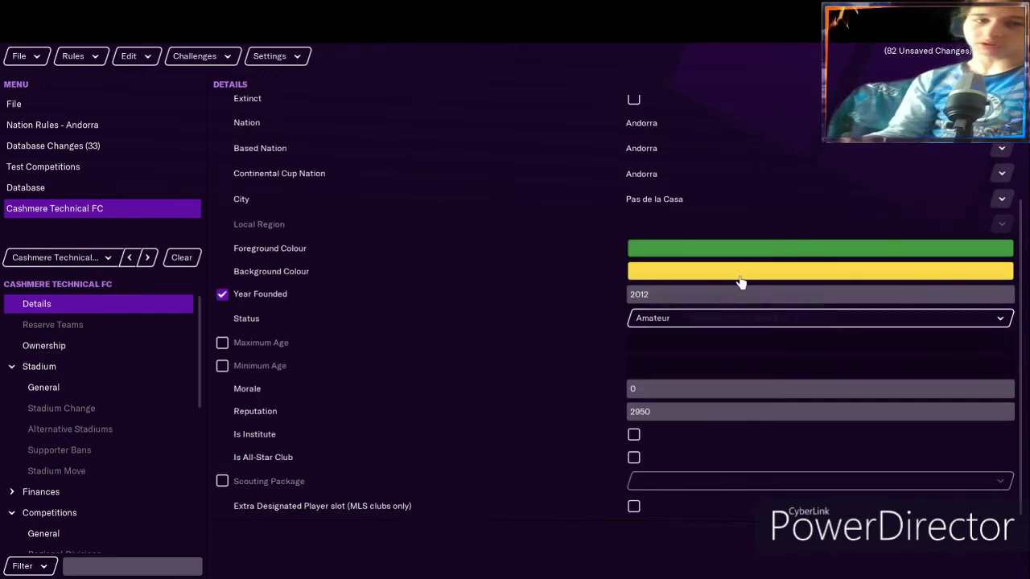
Review the andorran conference league's team list and go back to the database.
left_click(17, 189)
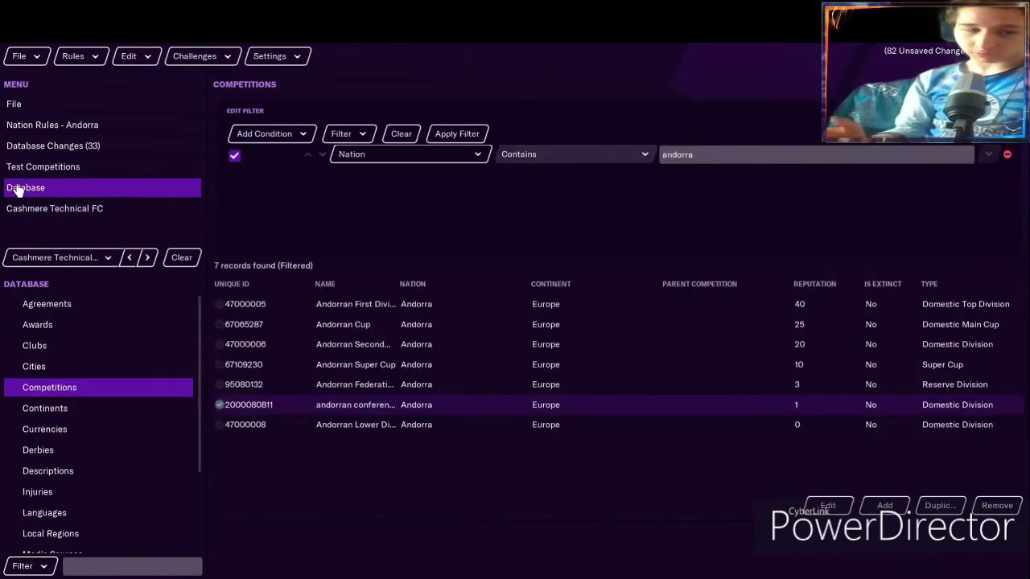
left_click(51, 211)
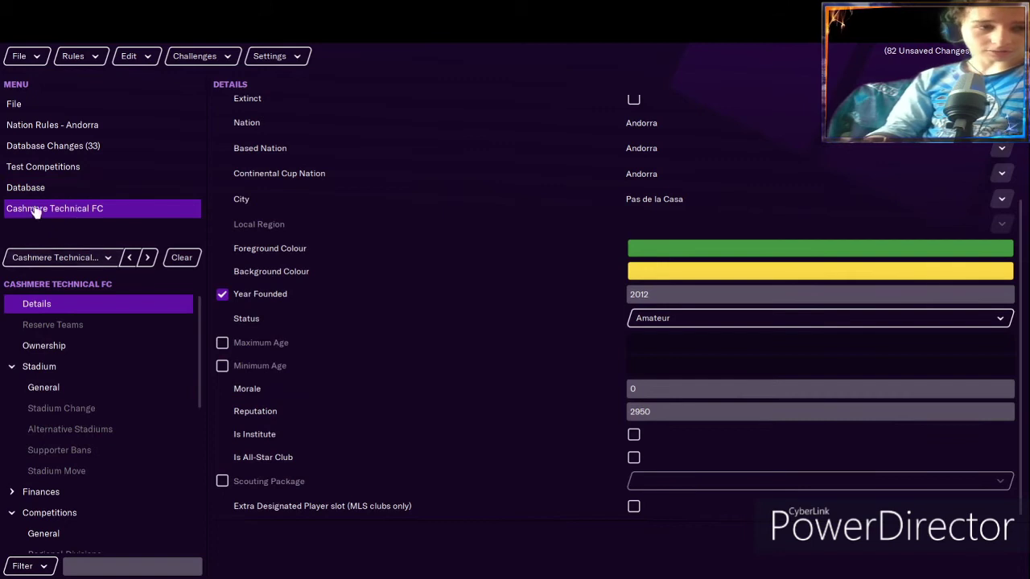
left_click(90, 258)
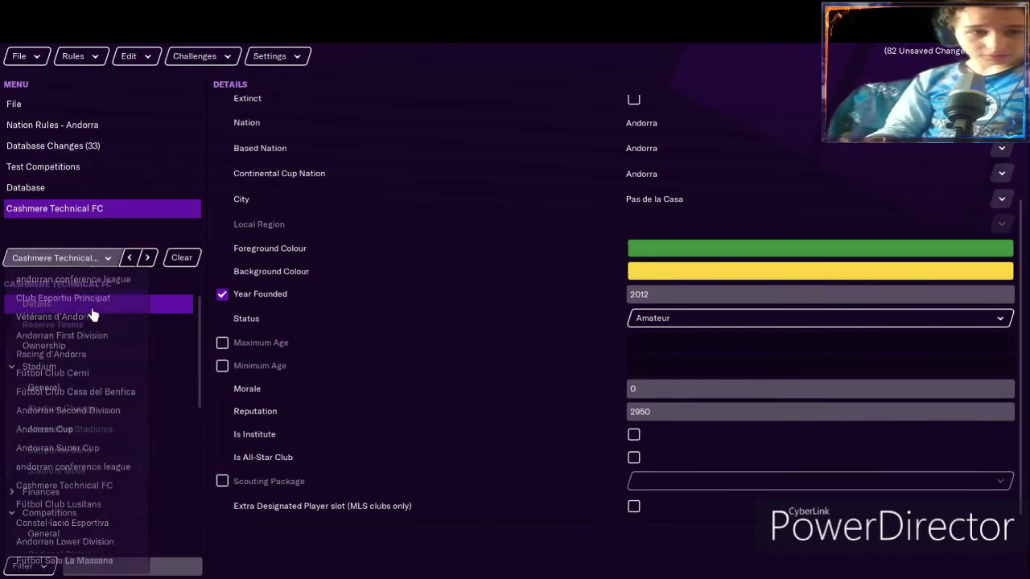
left_click(97, 278)
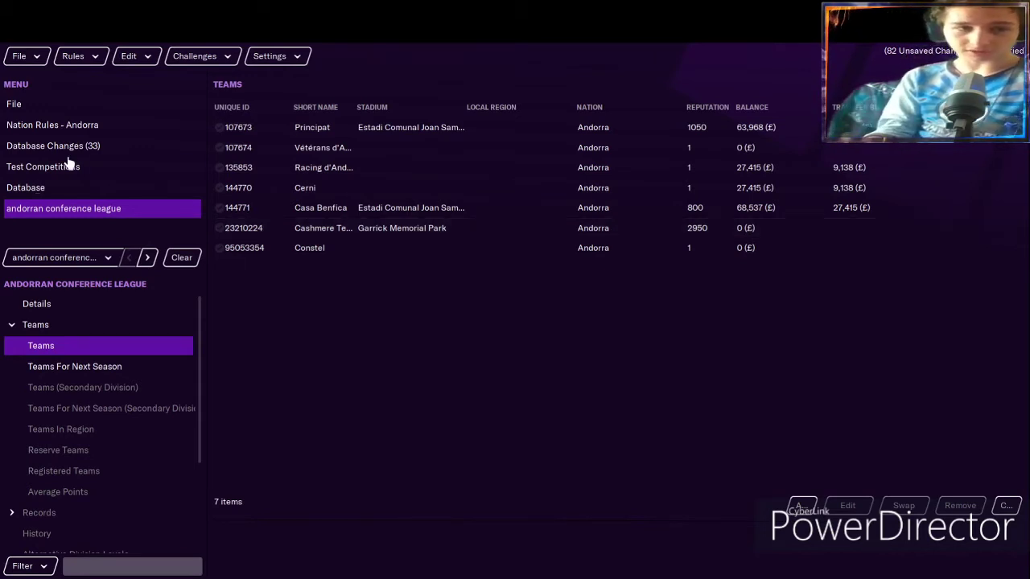
left_click(35, 191)
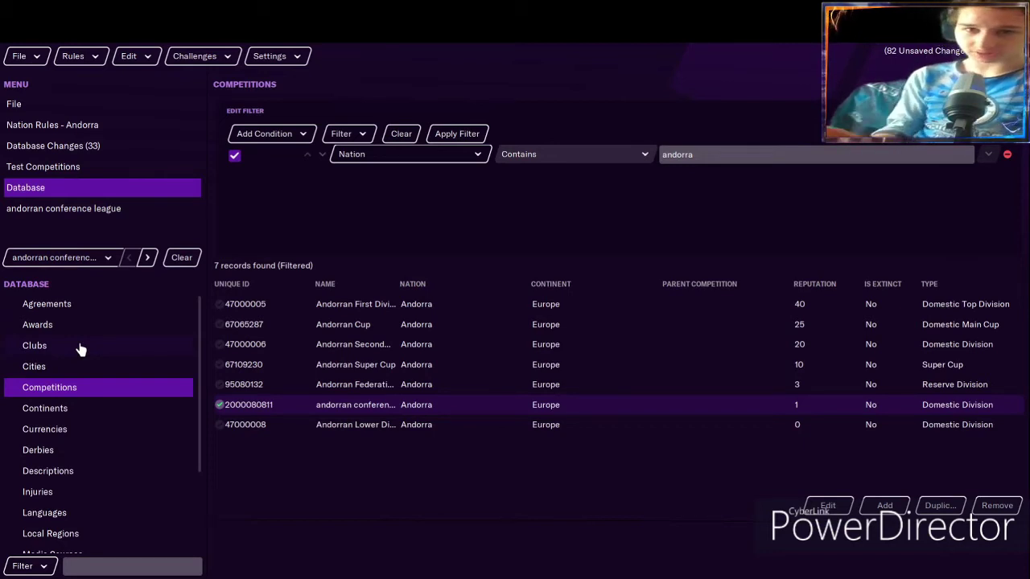
Add Auckland City FC from New Zealand to the andorran conference league's team list.
left_click(76, 211)
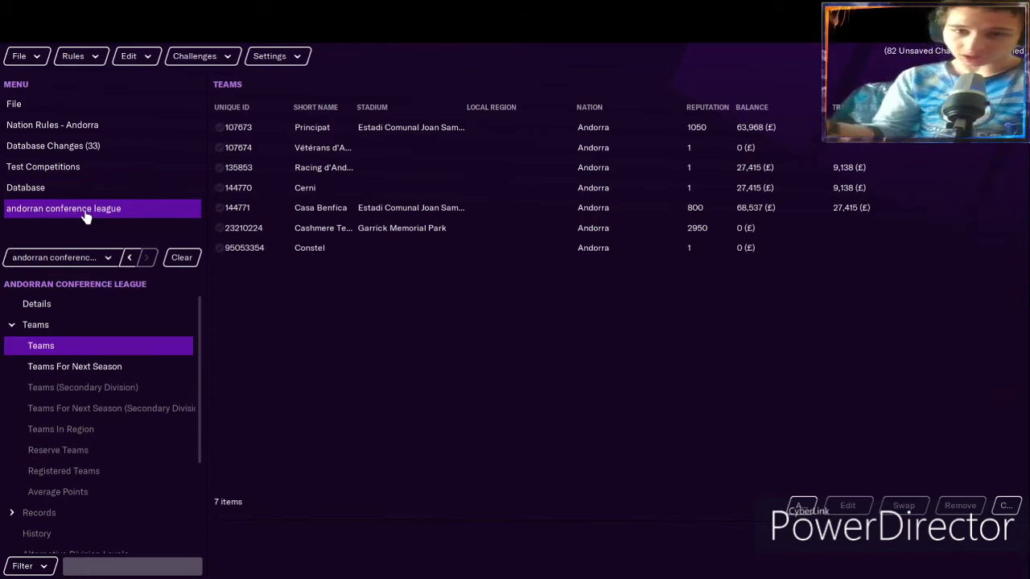
left_click(803, 505)
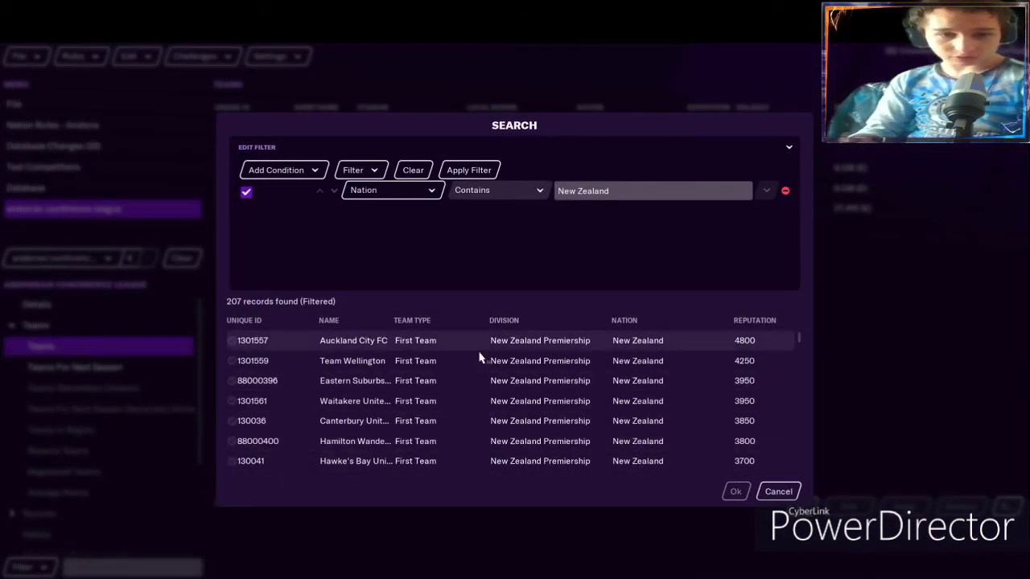
left_click(430, 338)
left_click(736, 492)
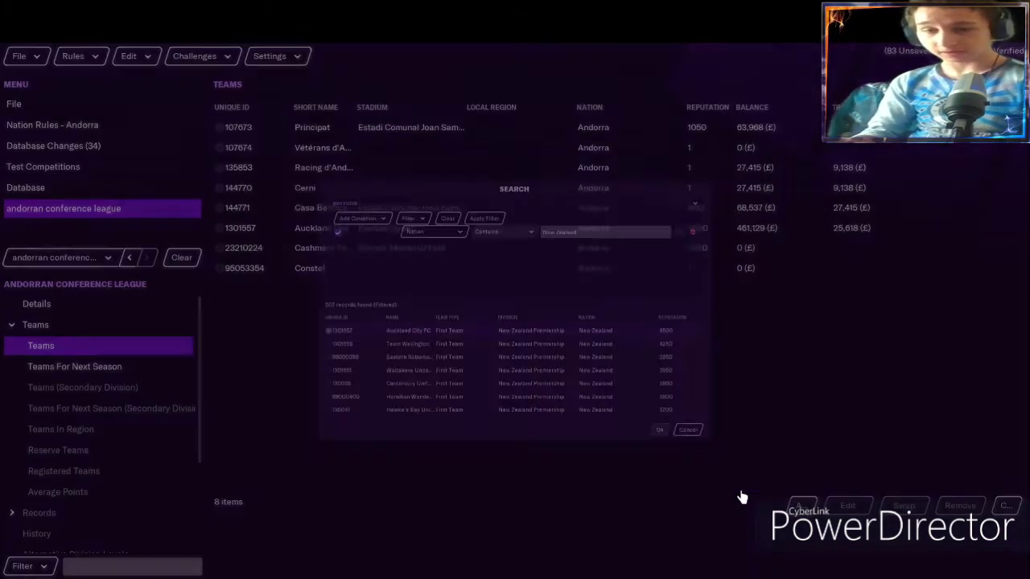
In the Andorra nation rules, set the andorran conference league's minimum and maximum number of teams to 8.
left_click(50, 129)
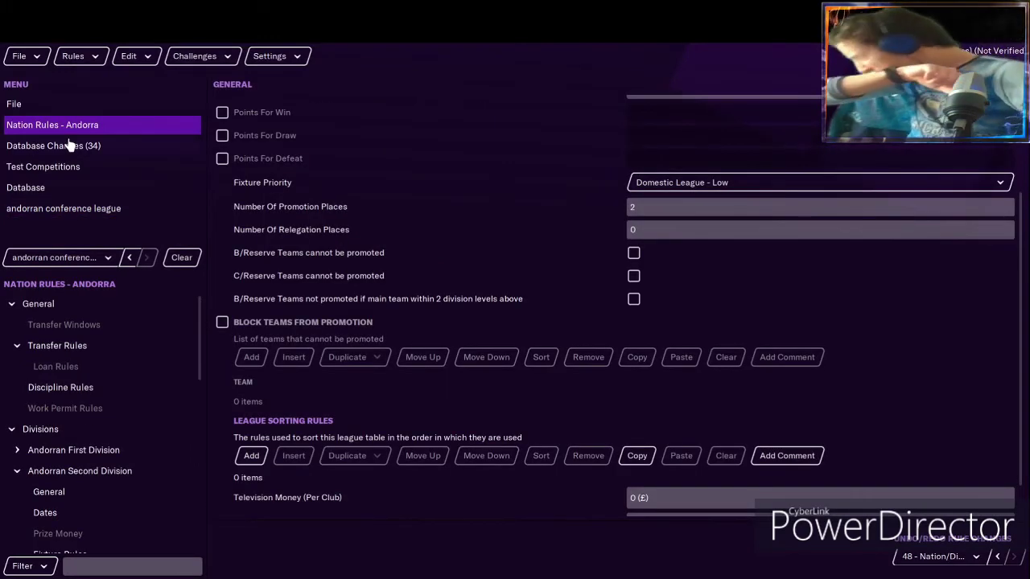
left_click(24, 147)
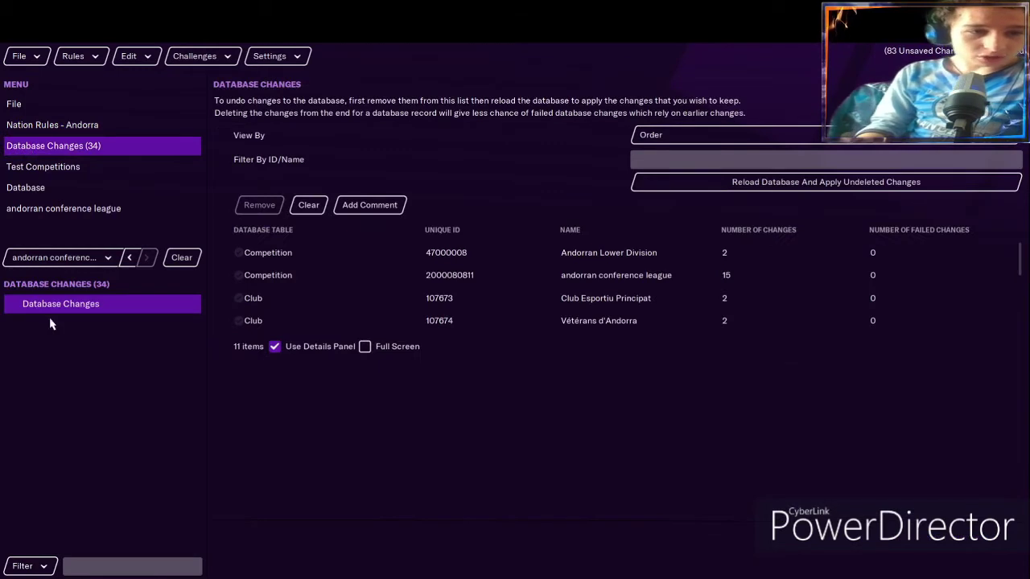
left_click(78, 129)
scroll(97, 378, "down", 5)
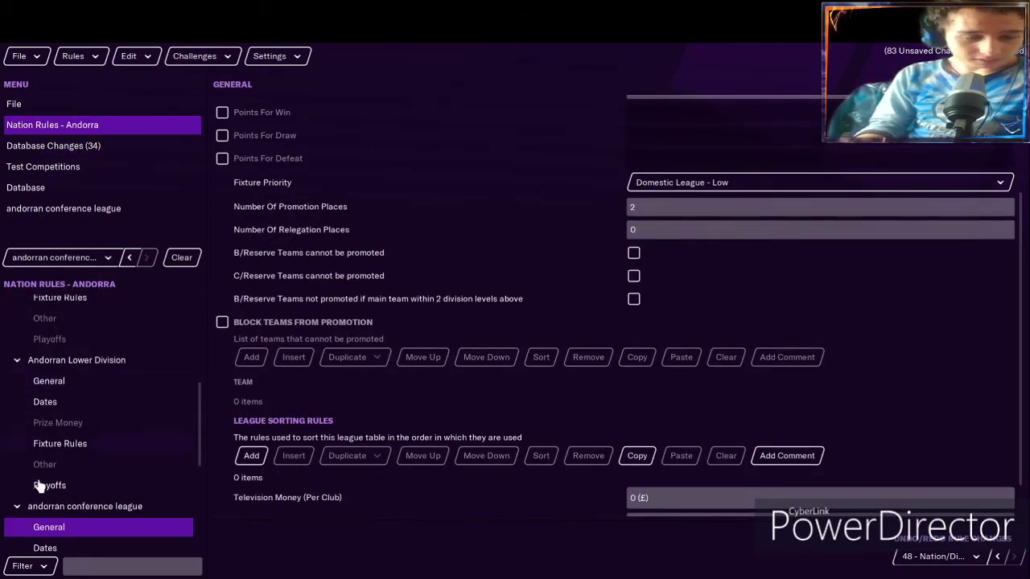
scroll(50, 418, "down", 3)
scroll(641, 182, "up", 3)
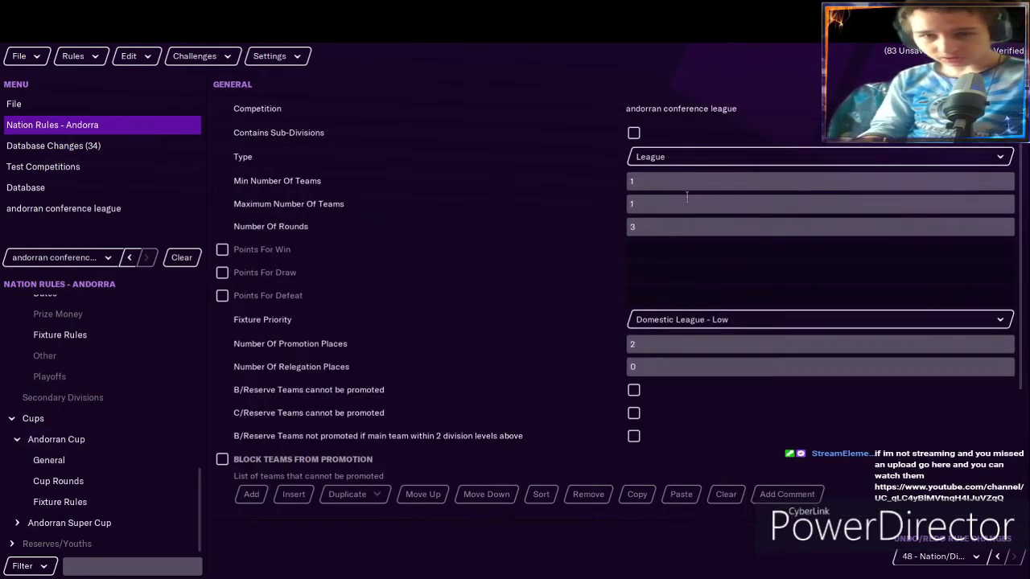
left_click(641, 182)
key("BackSpace")
type("8")
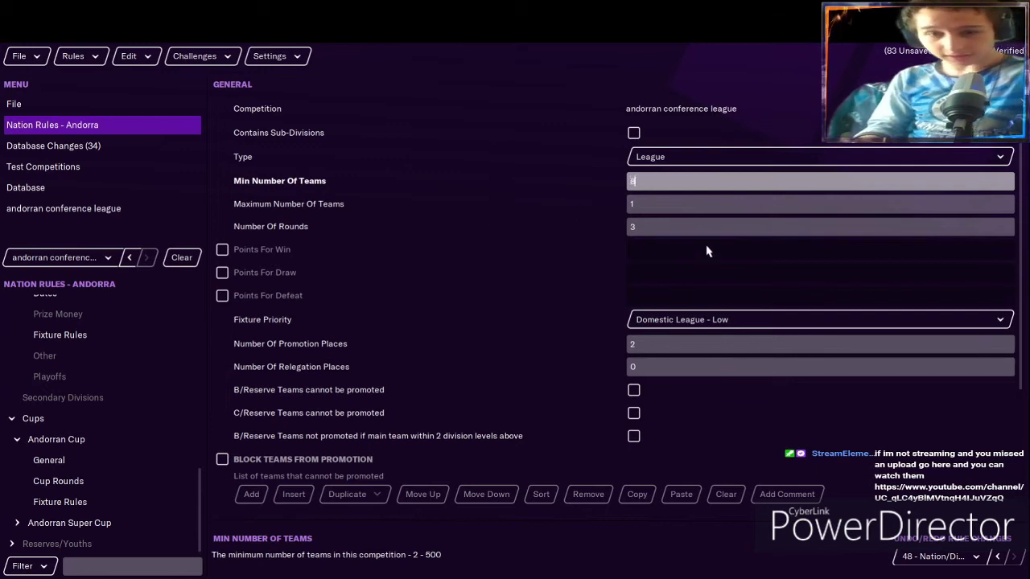
left_click(670, 198)
key("BackSpace")
type("8")
left_click(515, 278)
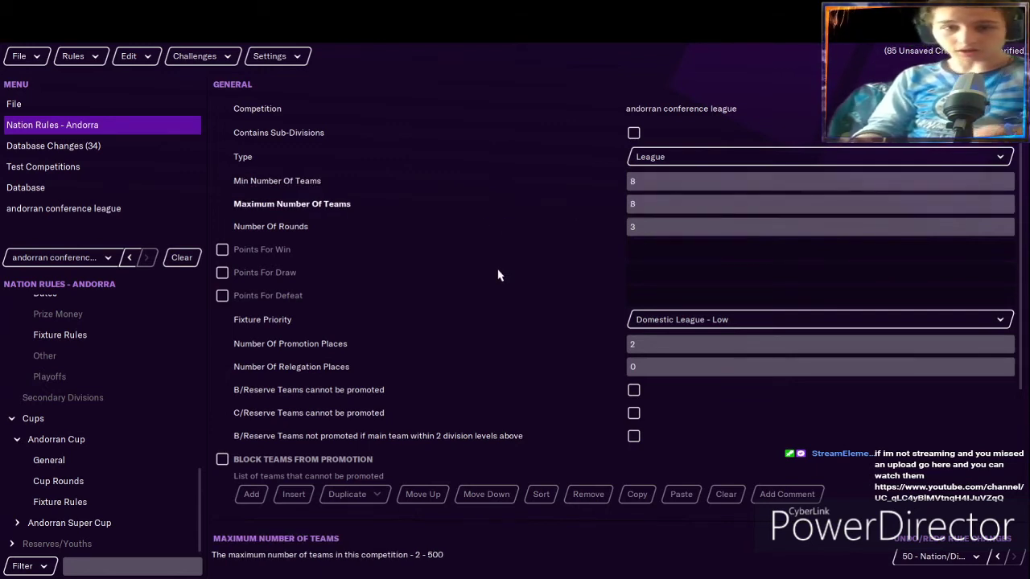
Add two league sorting rules to the andorran conference league: Goal Difference, followed by Goals For.
scroll(528, 225, "down", 3)
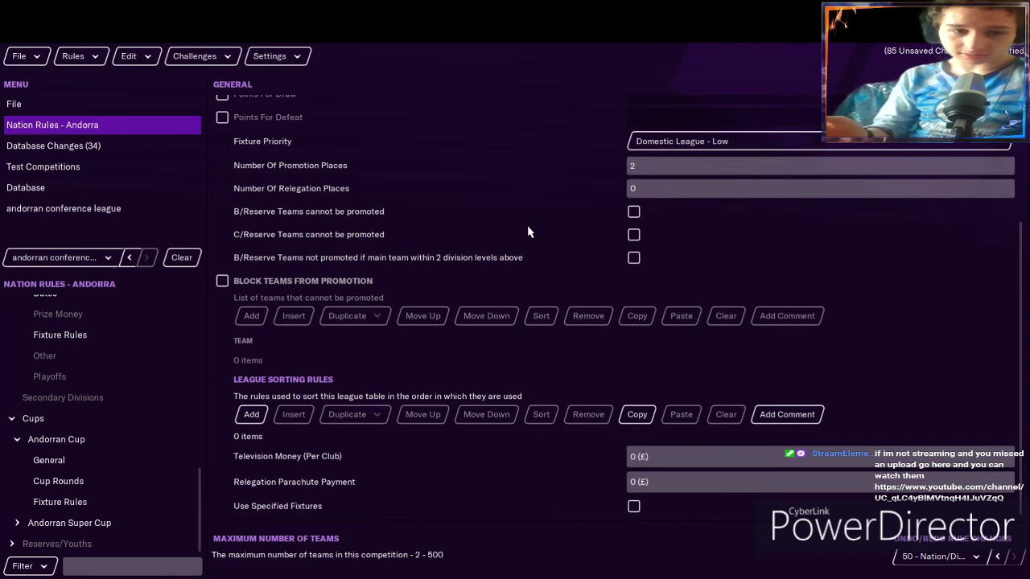
left_click(251, 415)
left_click(251, 415)
left_click(290, 458)
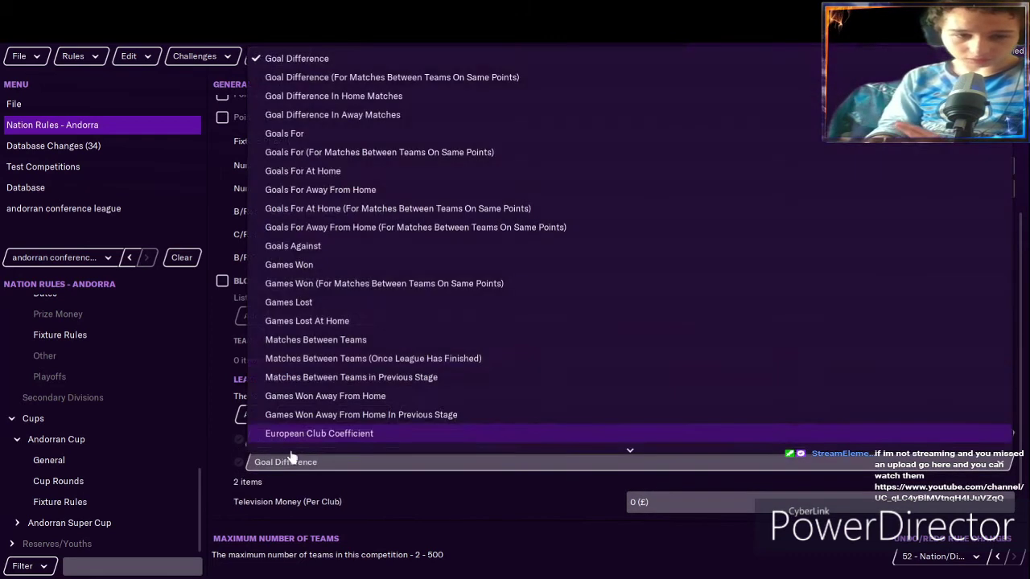
left_click(294, 135)
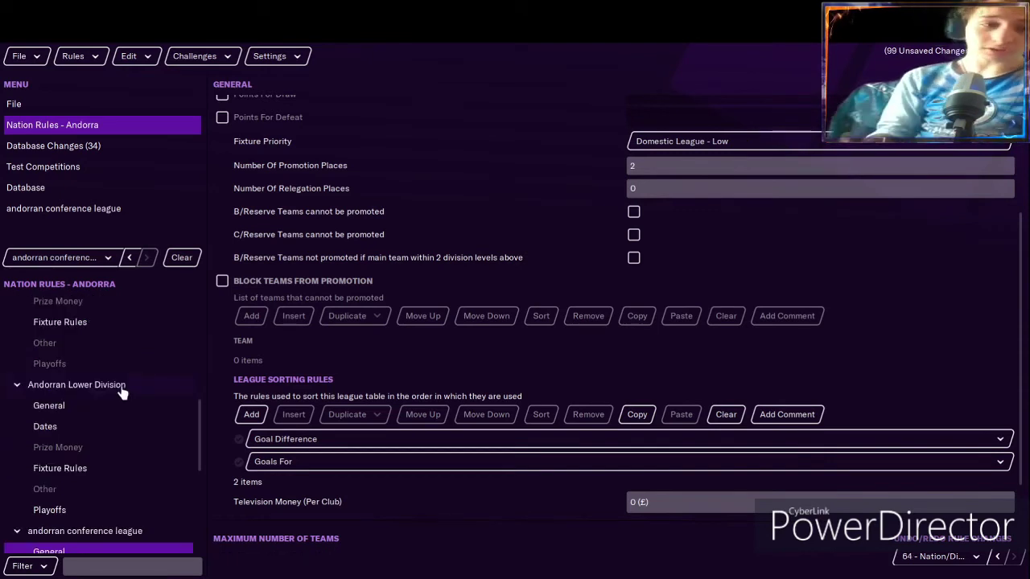
Test the Andorra nation rules for errors and dismiss the test message.
left_click(97, 62)
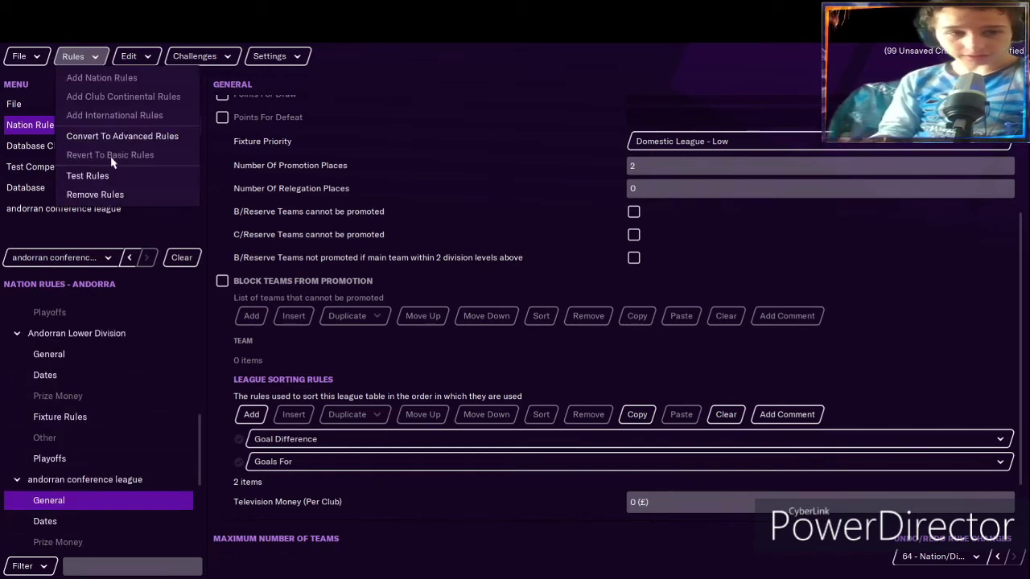
left_click(112, 178)
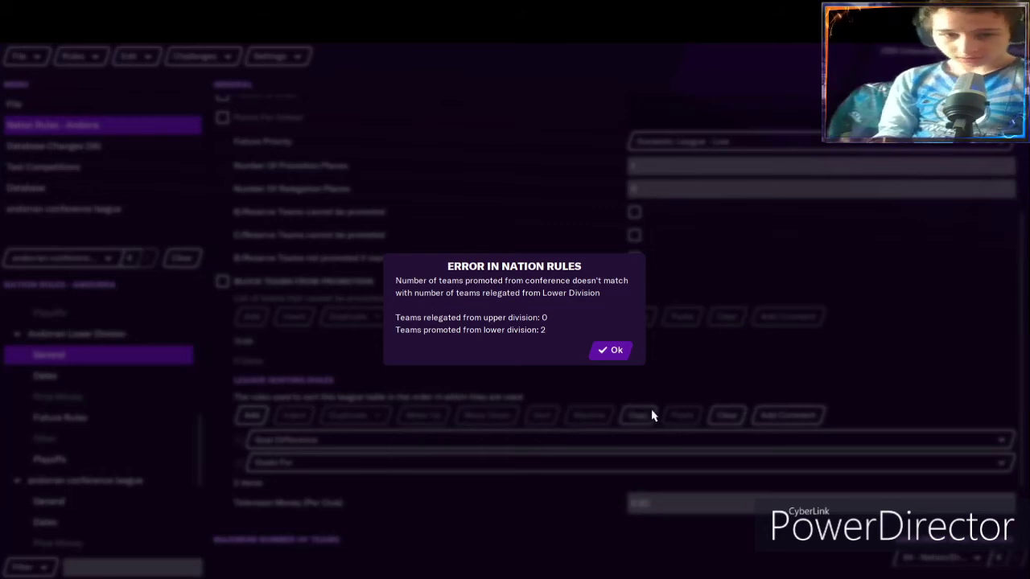
left_click(607, 360)
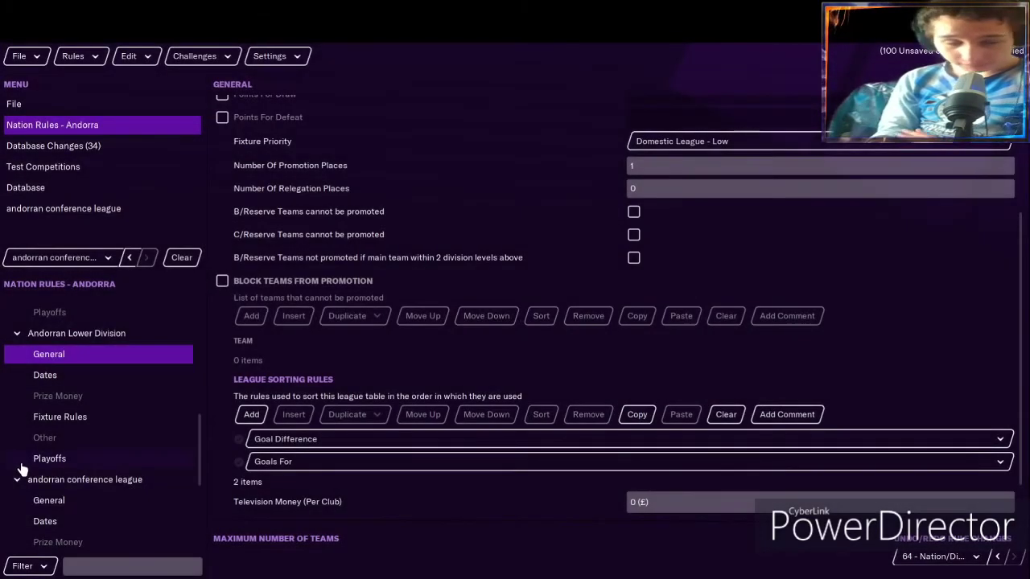
Set the Andorran Lower Division's number of relegation places to 2.
scroll(28, 470, "down", 3)
scroll(62, 419, "up", 3)
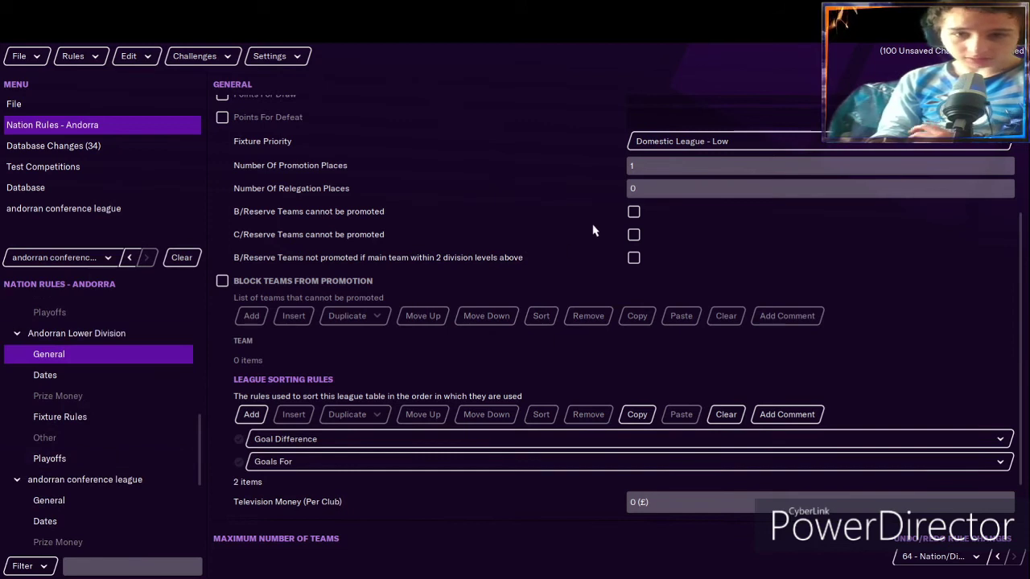
left_click(644, 188)
type("2")
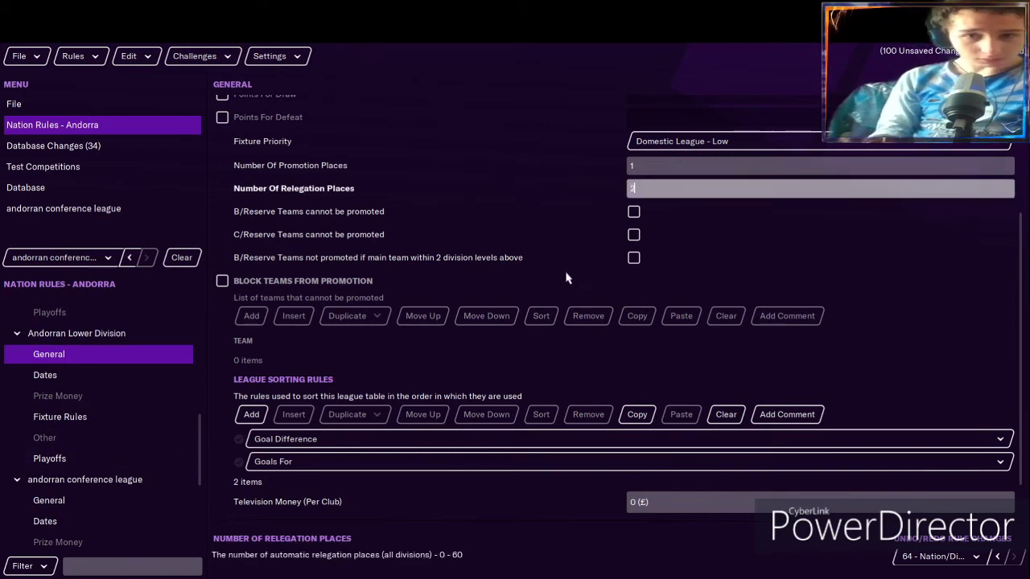
key("Return")
Run the nation rules test again with the new relegation setting and close the test message.
left_click(93, 57)
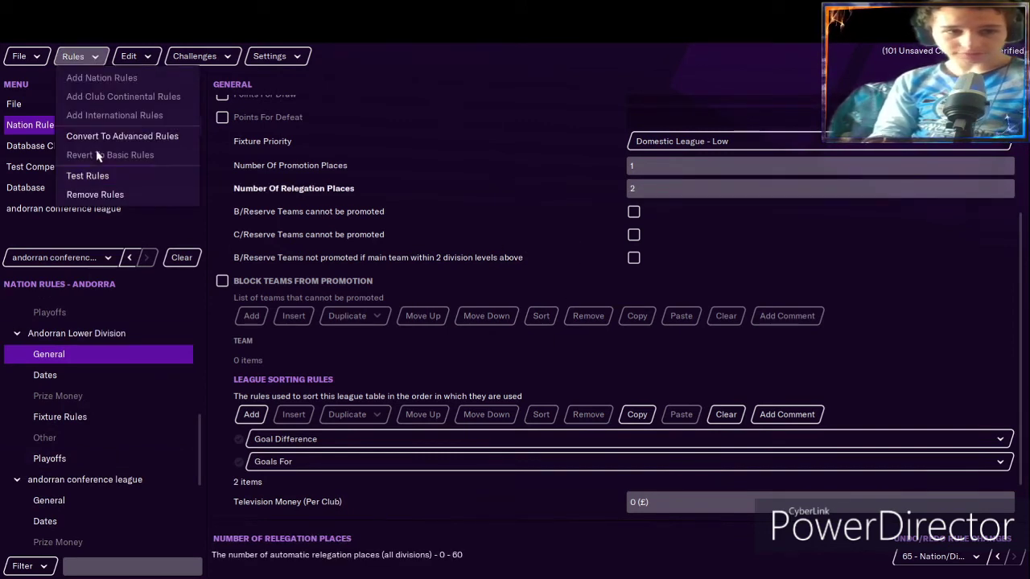
left_click(101, 175)
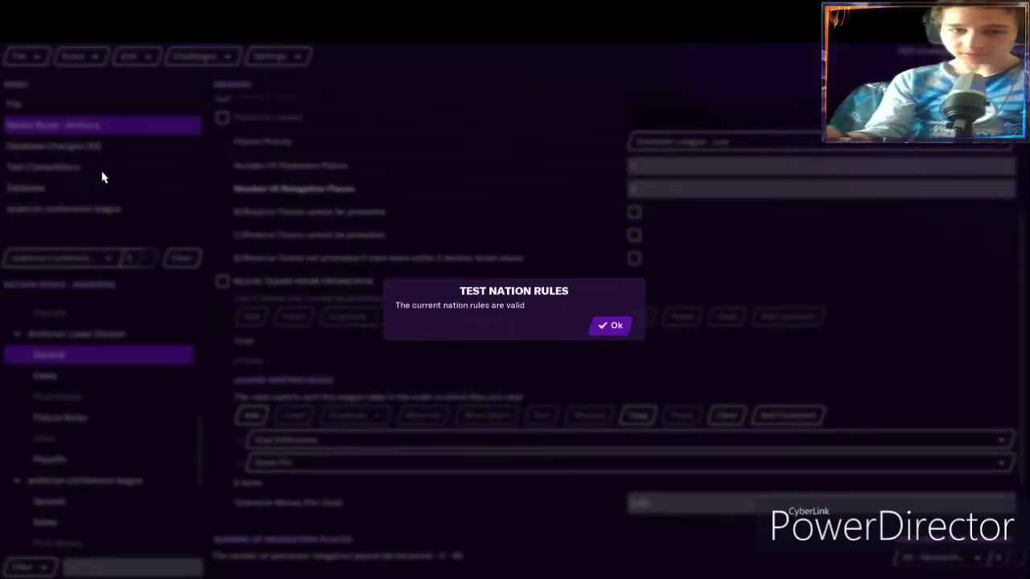
left_click(613, 325)
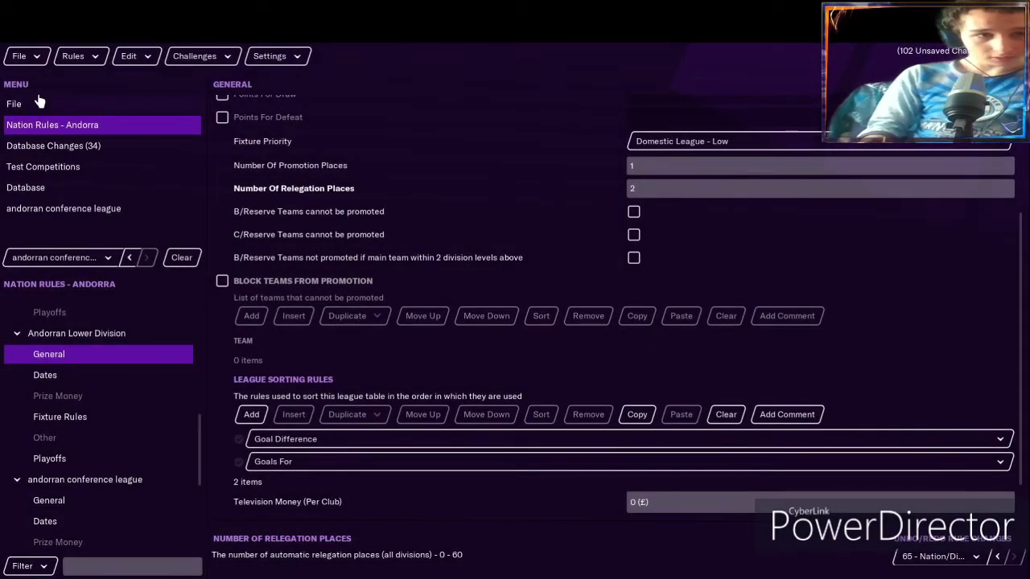
Set the Andorran Cup's number of teams to 32 and add 8 teams from the andorran conference league as entrants.
scroll(120, 409, "down", 3)
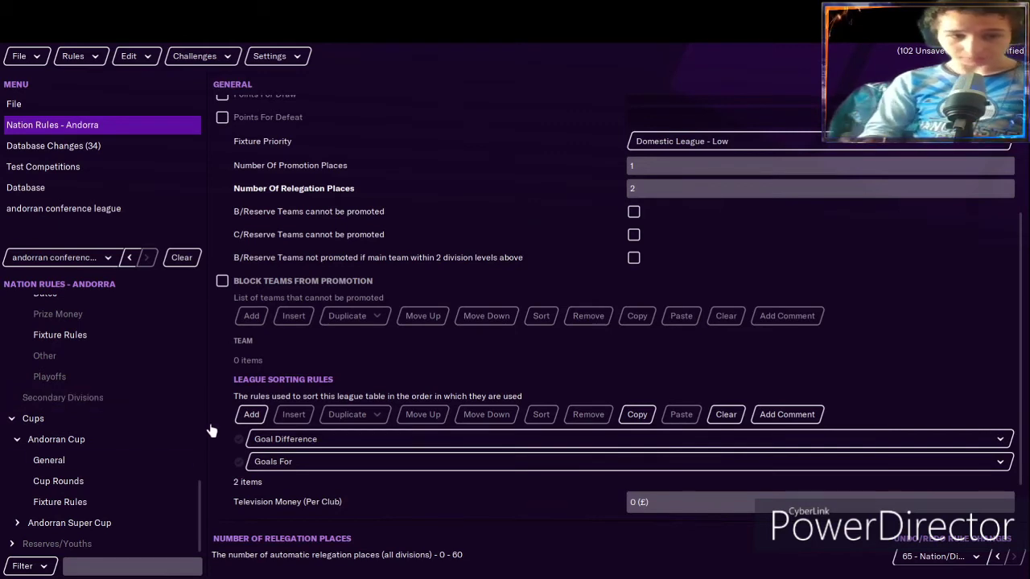
left_click(148, 461)
left_click(648, 191)
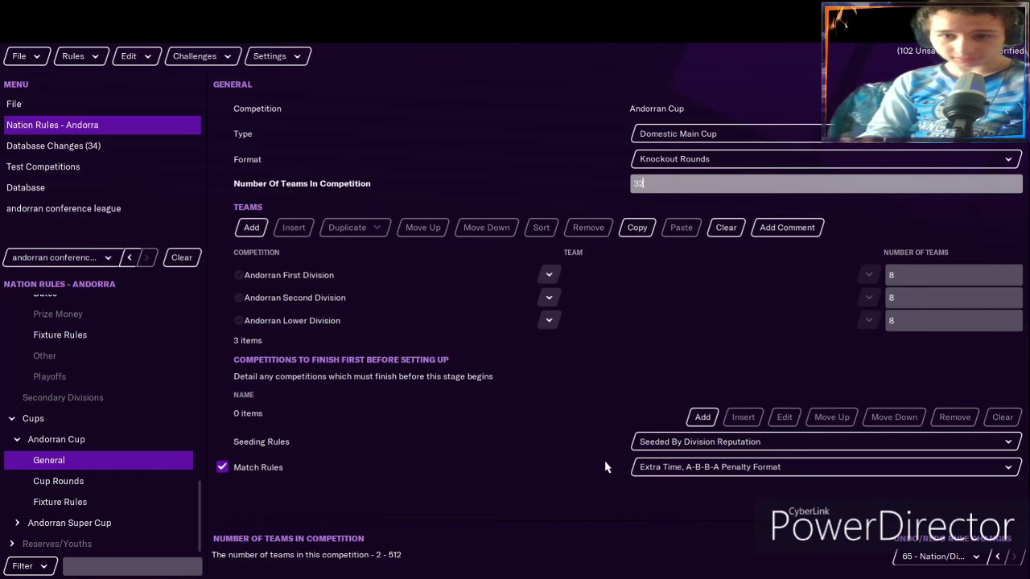
key("Return")
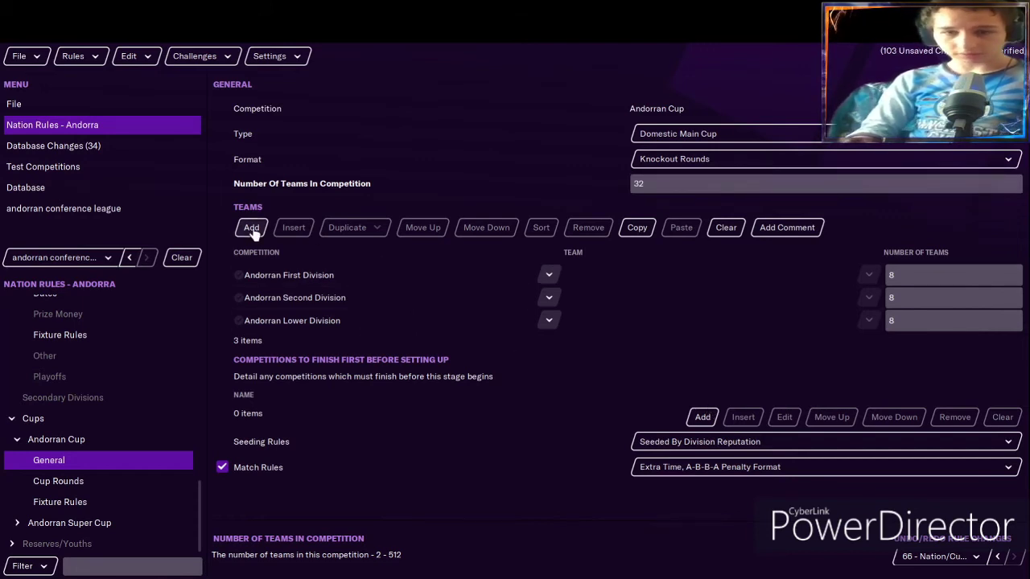
left_click(251, 227)
left_click(549, 343)
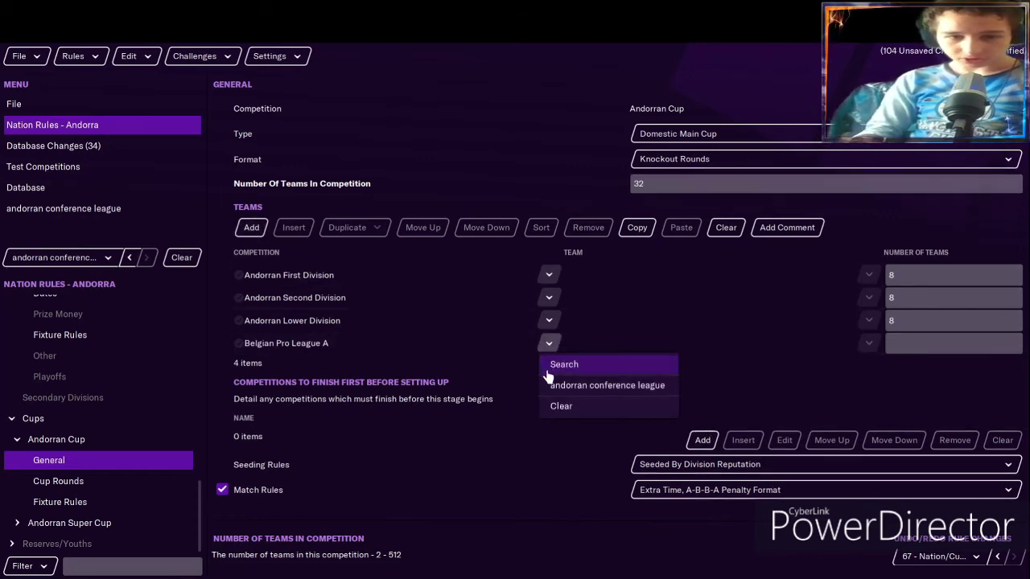
left_click(575, 385)
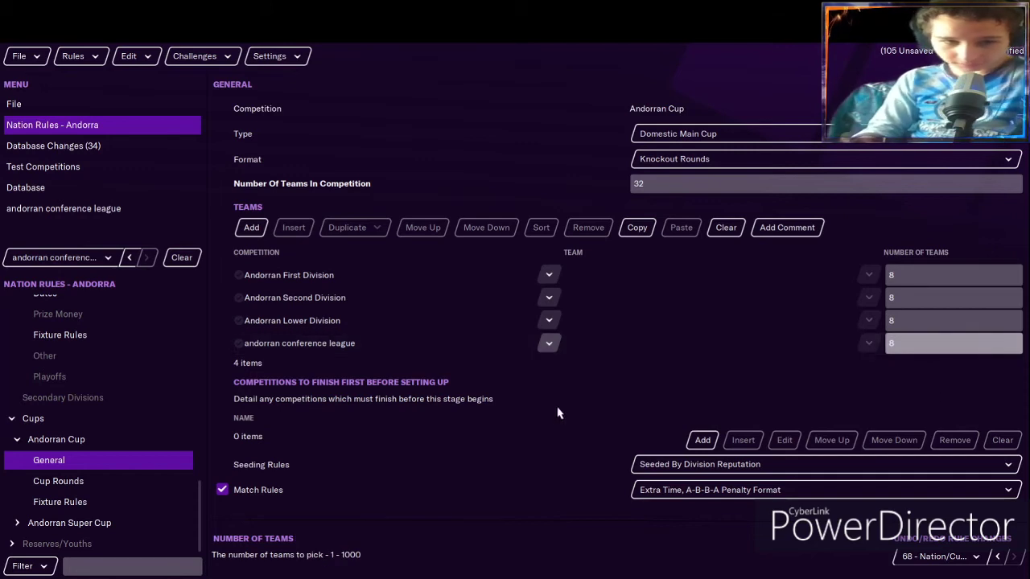
Add a sixth round to the Andorran Cup's rounds and move it up to become the first round.
left_click(127, 488)
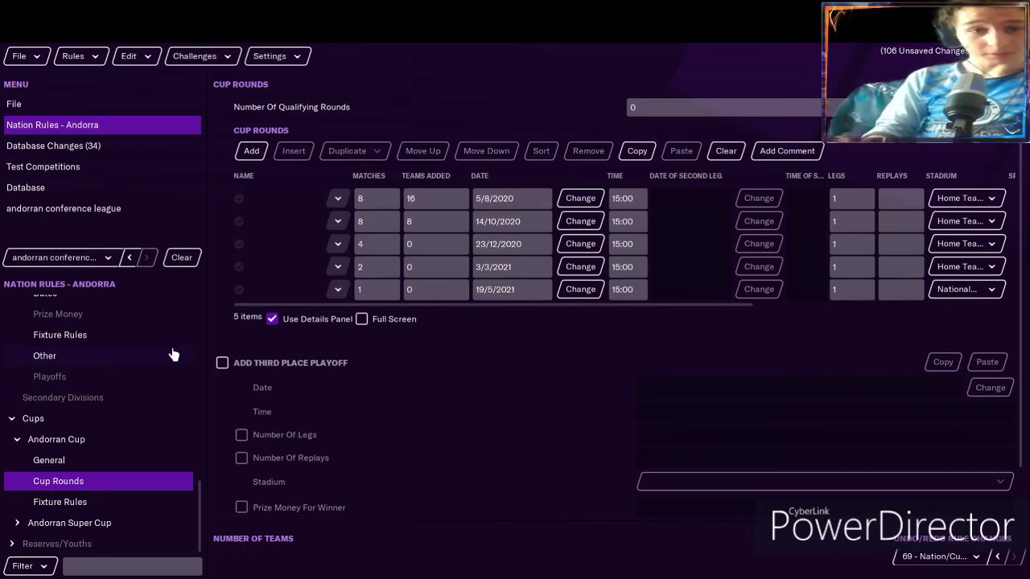
left_click(253, 151)
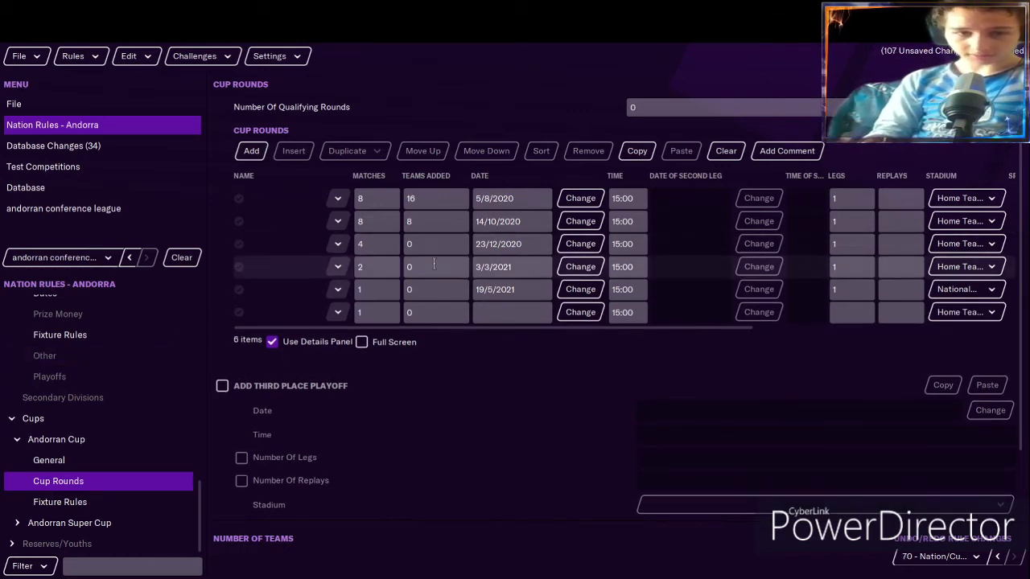
left_click(239, 311)
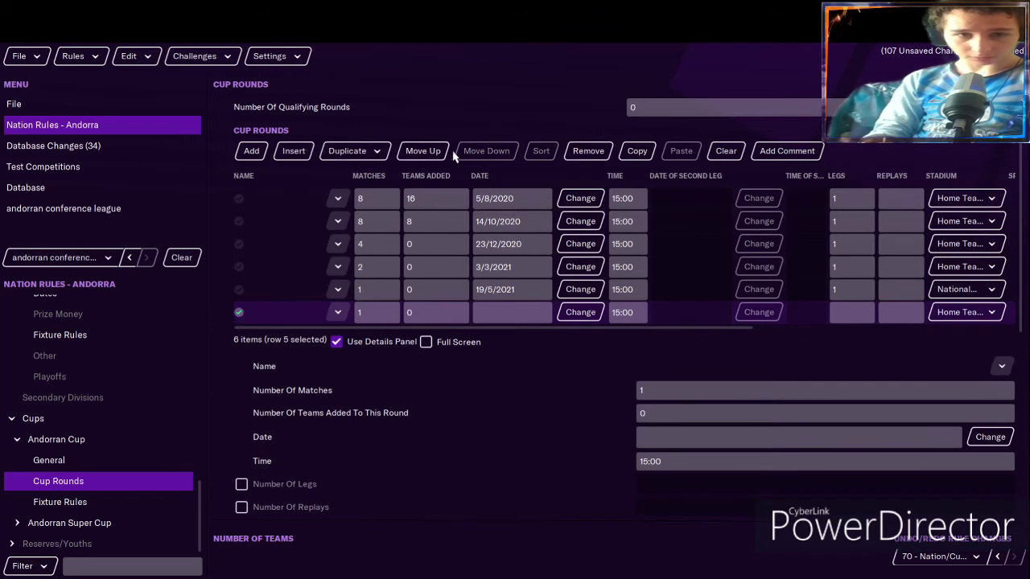
left_click(423, 151)
left_click(422, 150)
left_click(422, 151)
left_click(423, 151)
left_click(422, 151)
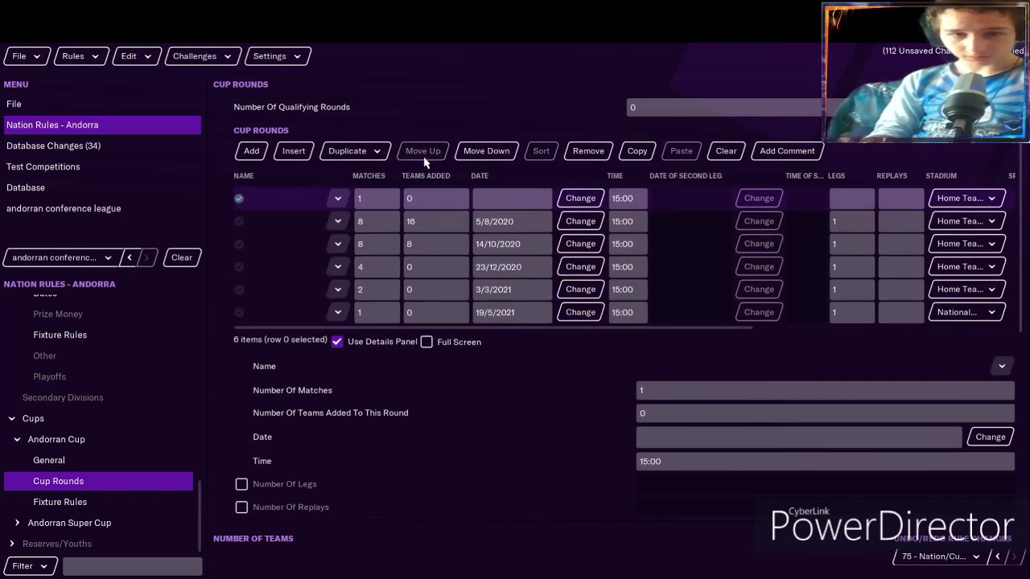
Set the second cup round's date to 9/9/2020 and the new first round's date to 5/8/2020.
left_click(479, 221)
key("BackSpace")
type("9")
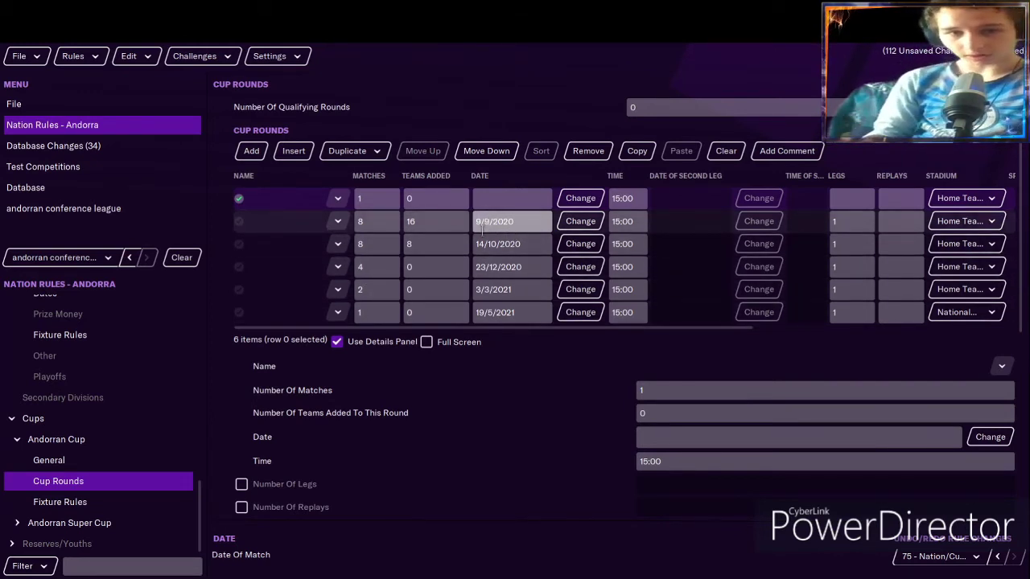
left_click(504, 200)
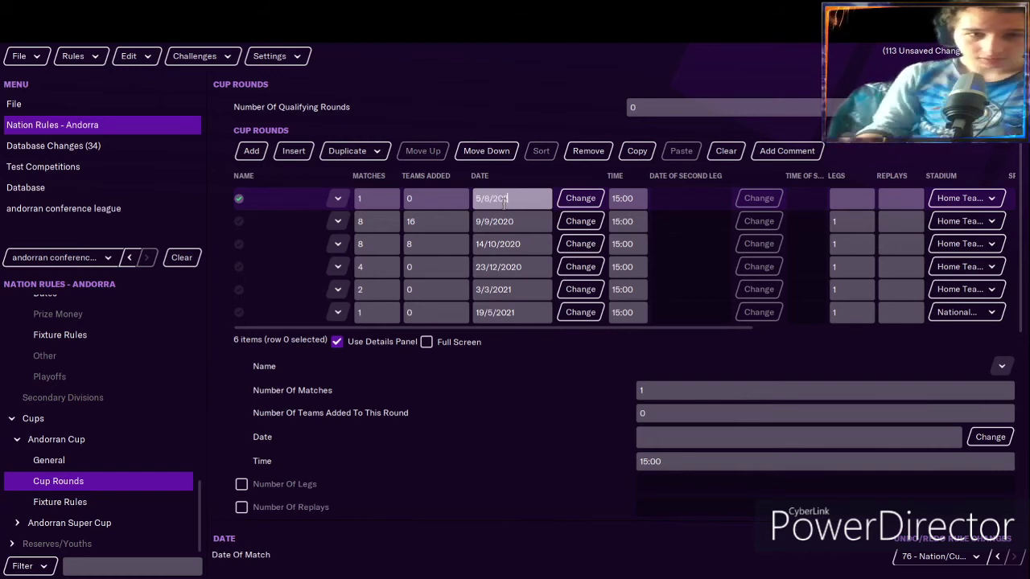
Set the number of teams added in the second cup round to 8.
left_click(418, 219, "ctrl")
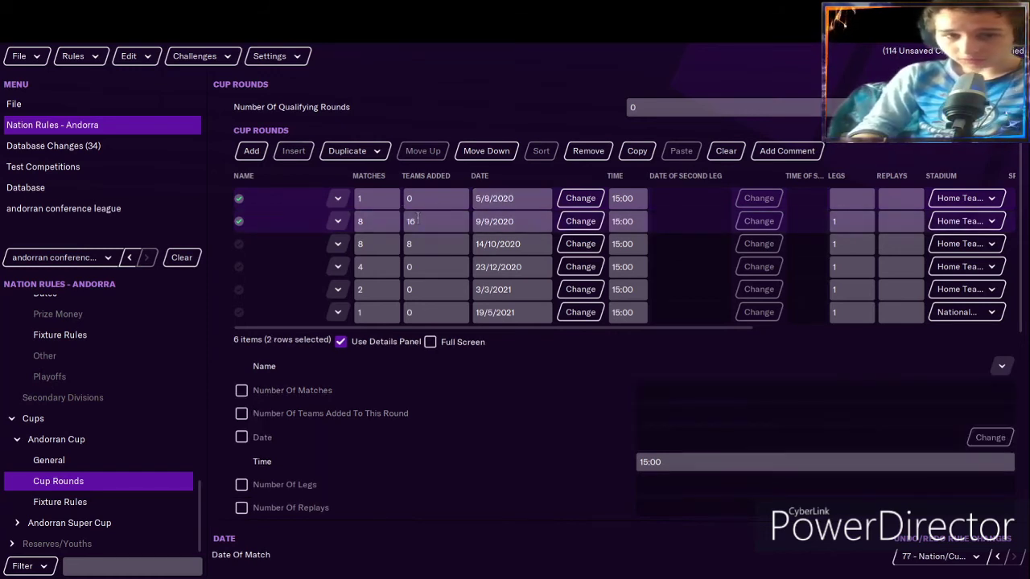
key("BackSpace")
key("BackSpace")
type("8")
key("Return")
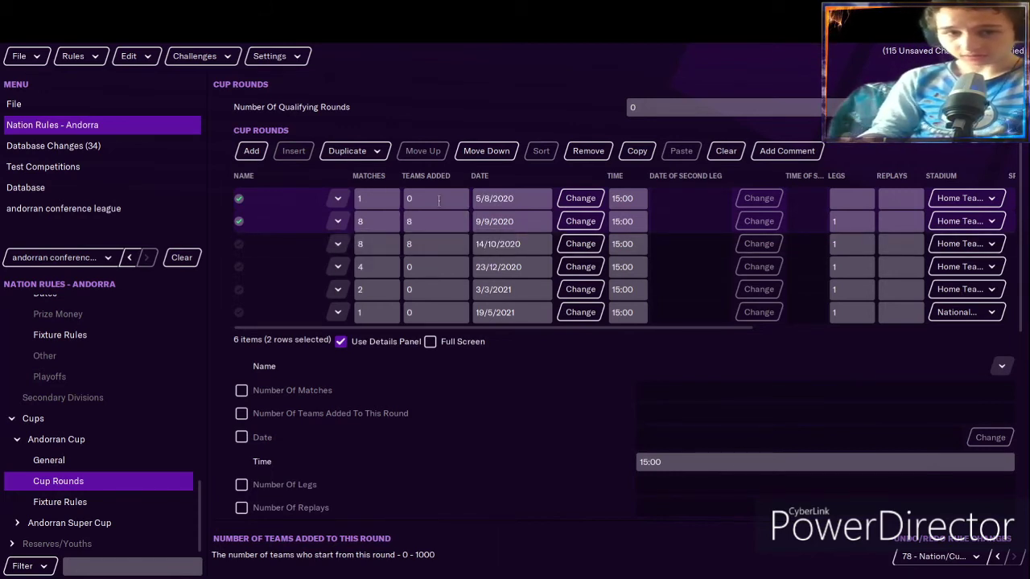
Set the Andorran Cup's first round to 8 matches with 16 teams added.
left_click(376, 198)
left_click(282, 222, "ctrl")
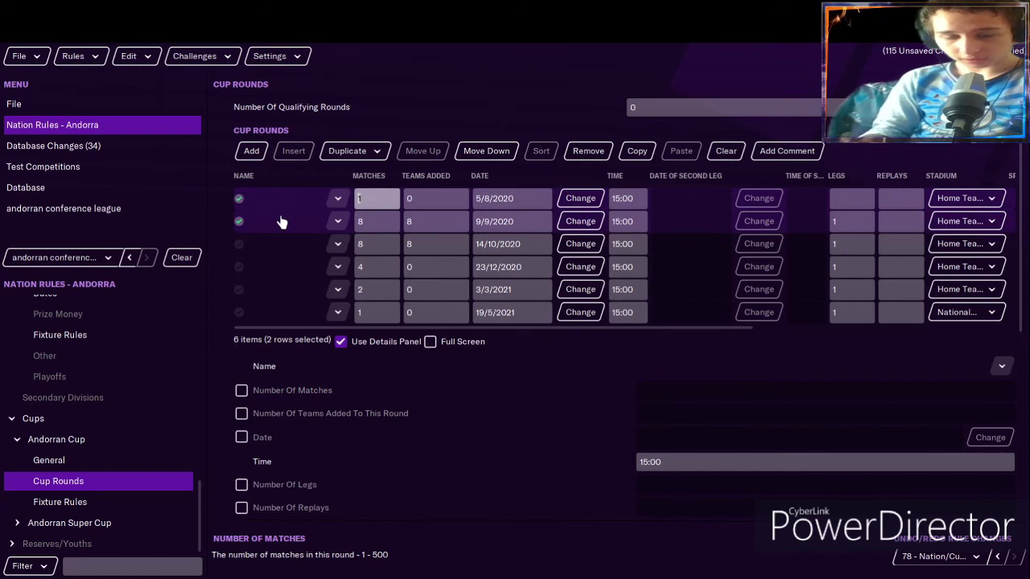
left_click(338, 201)
type("8")
left_click(445, 201)
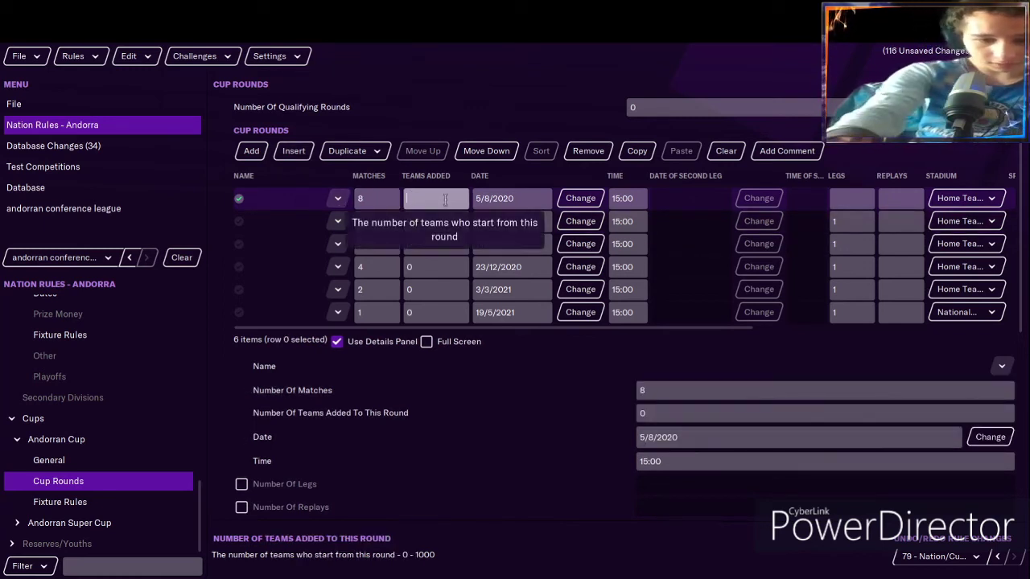
type("16")
key("Return")
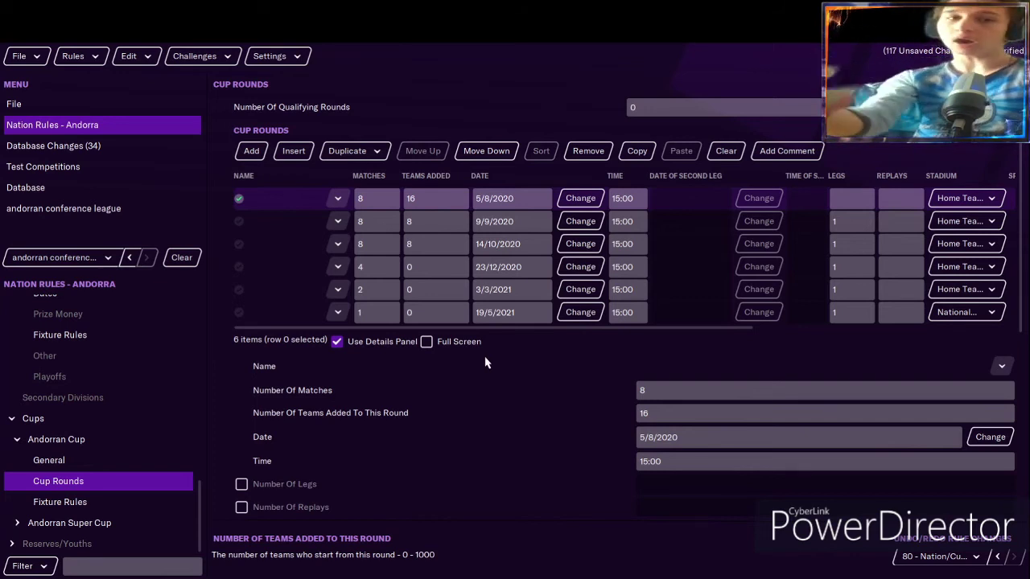
Begin adding another cup to Andorra's cups and select AND Federation Cup as its competition.
left_click(13, 419)
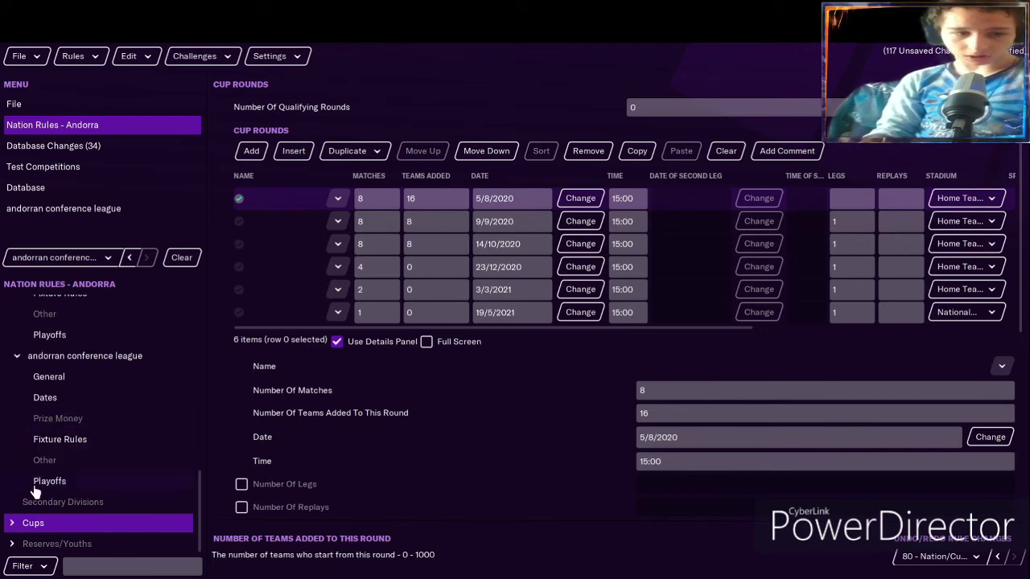
left_click(24, 525)
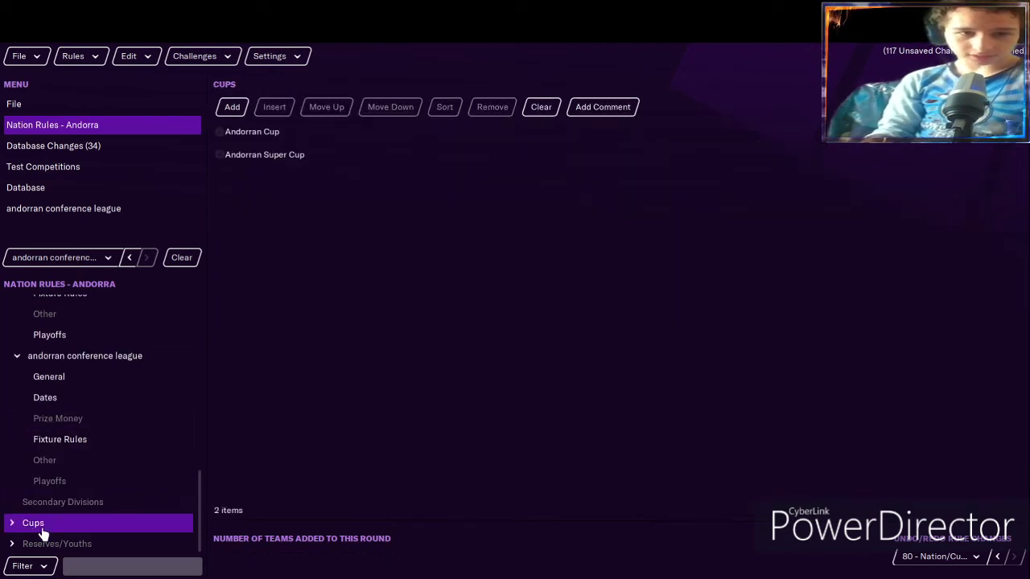
left_click(233, 109)
left_click(425, 338)
left_click(763, 482)
left_click(724, 310)
left_click(683, 370)
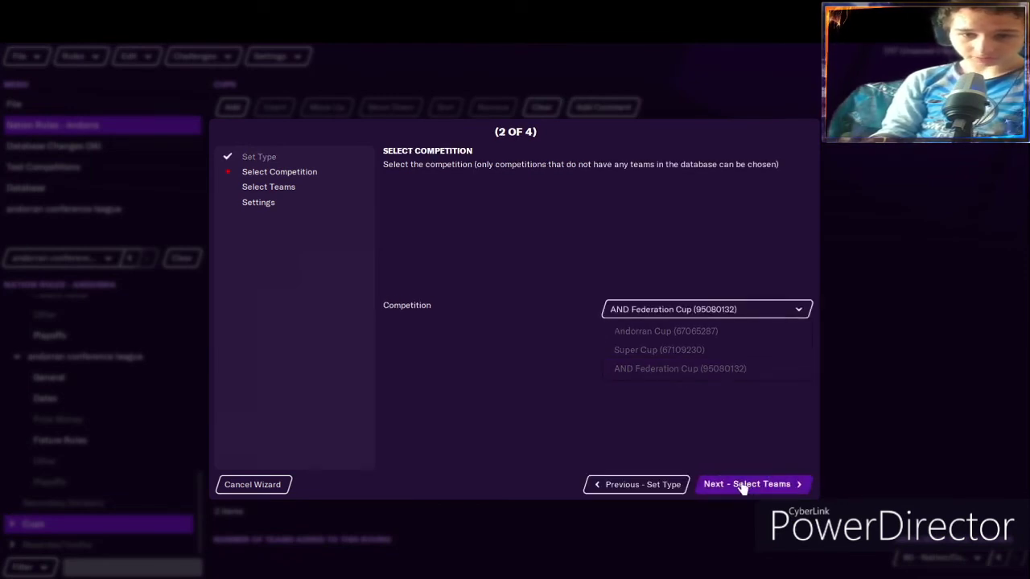
left_click(746, 484)
Enter 8 teams from the conference and 8 teams from the Lower Division into the new cup.
left_click(401, 459)
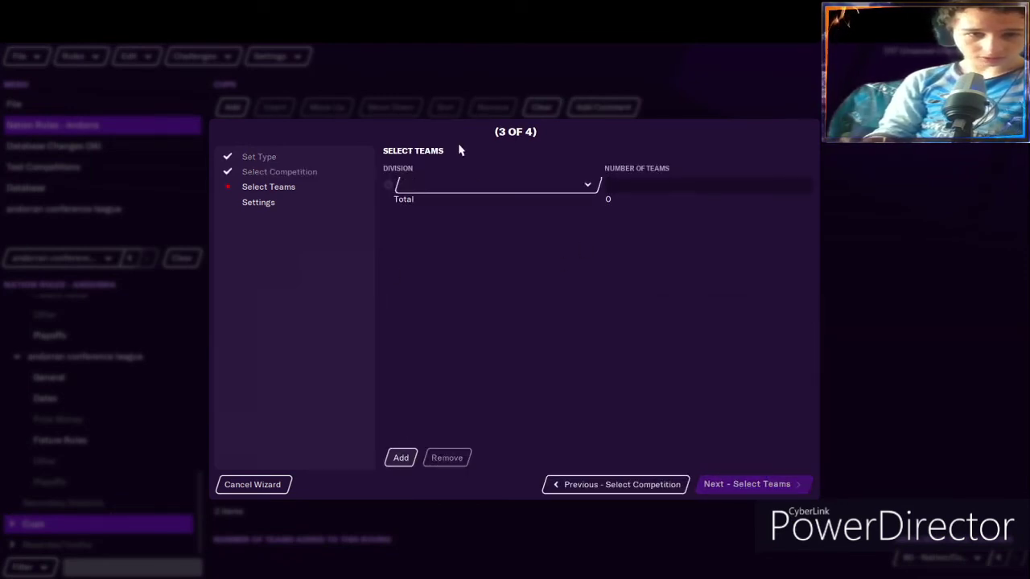
left_click(459, 185)
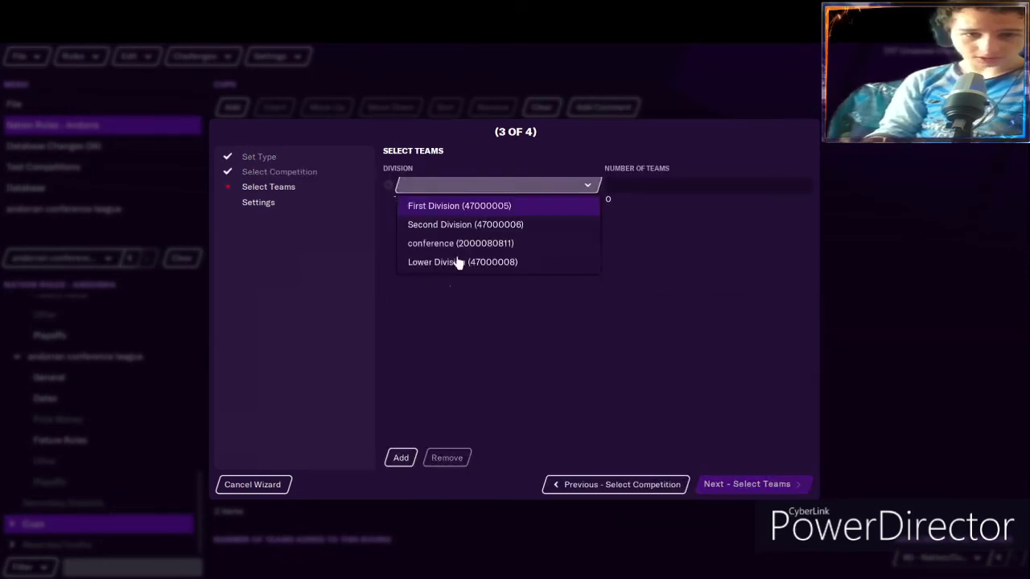
left_click(447, 187)
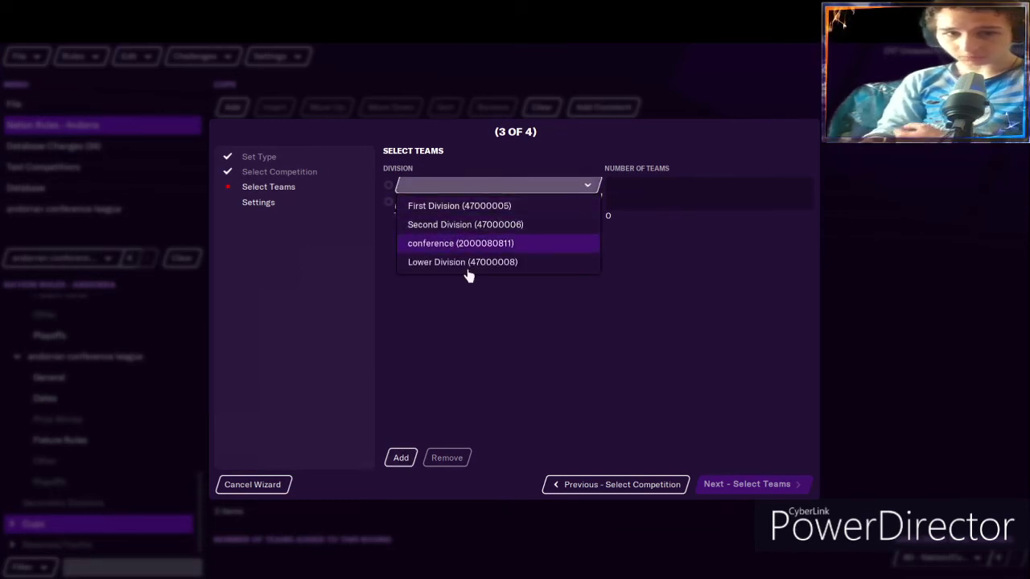
left_click(460, 326)
left_click(454, 201)
left_click(456, 195)
left_click(455, 187)
left_click(462, 249)
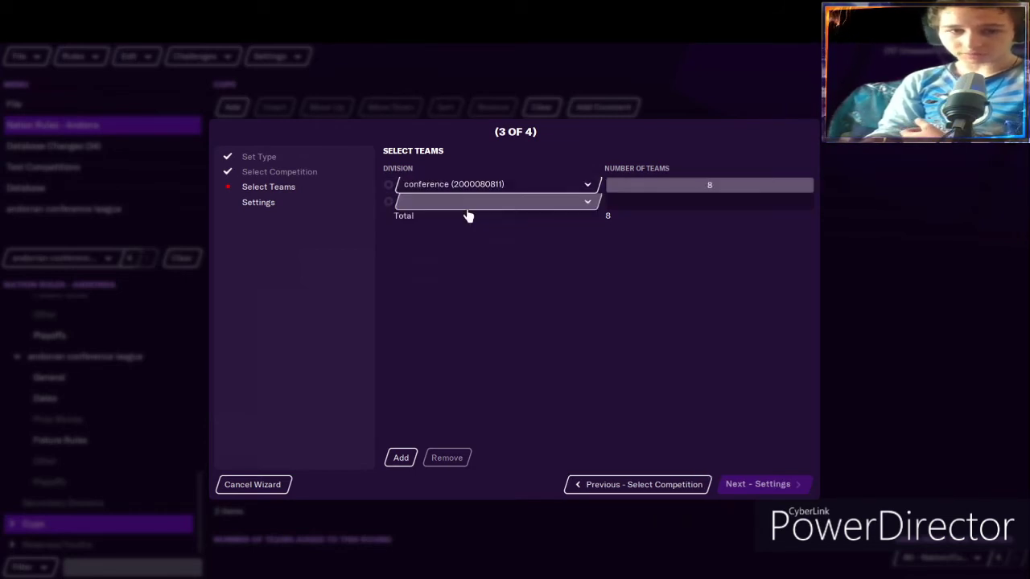
left_click(465, 203)
left_click(460, 282)
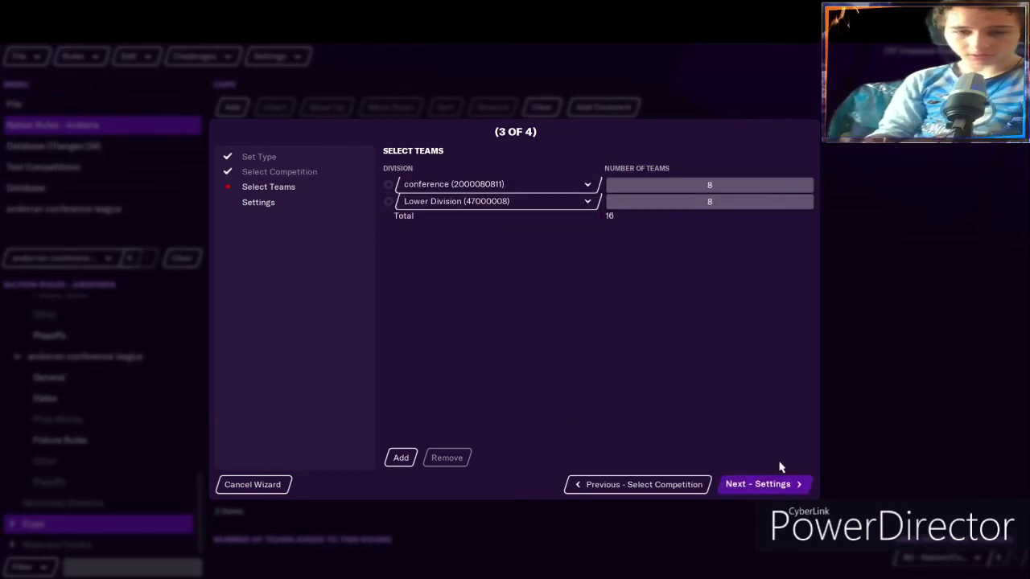
left_click(779, 483)
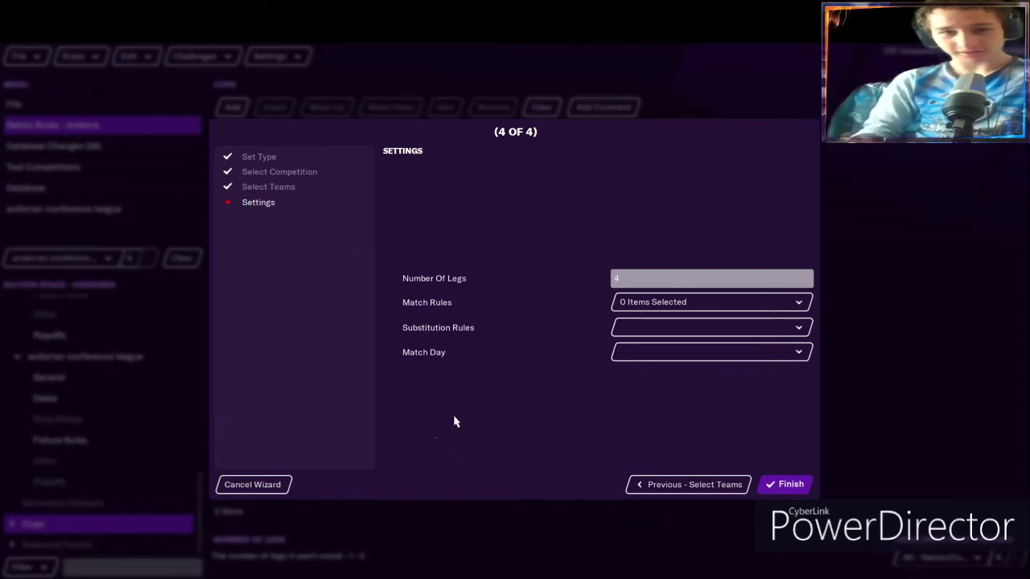
Set the new cup's number of legs to 2, choose its match day and substitution rules, and finish creating it.
left_click(641, 352)
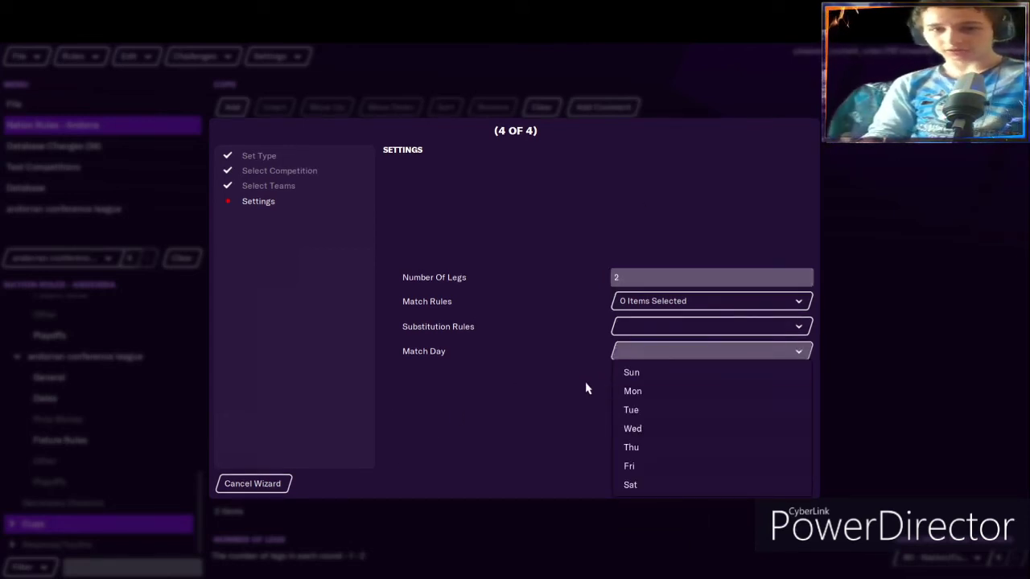
left_click(585, 388)
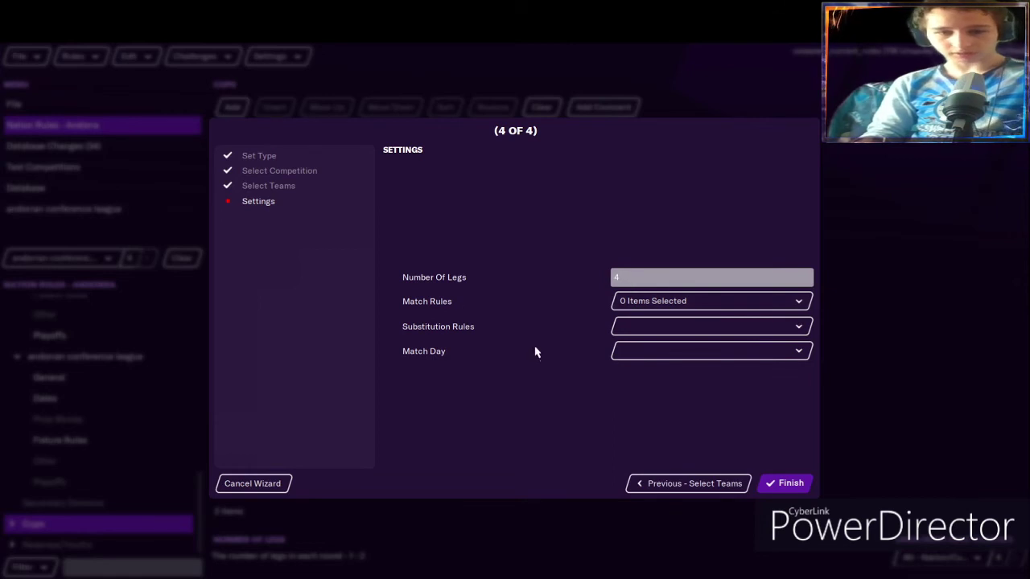
left_click(664, 352)
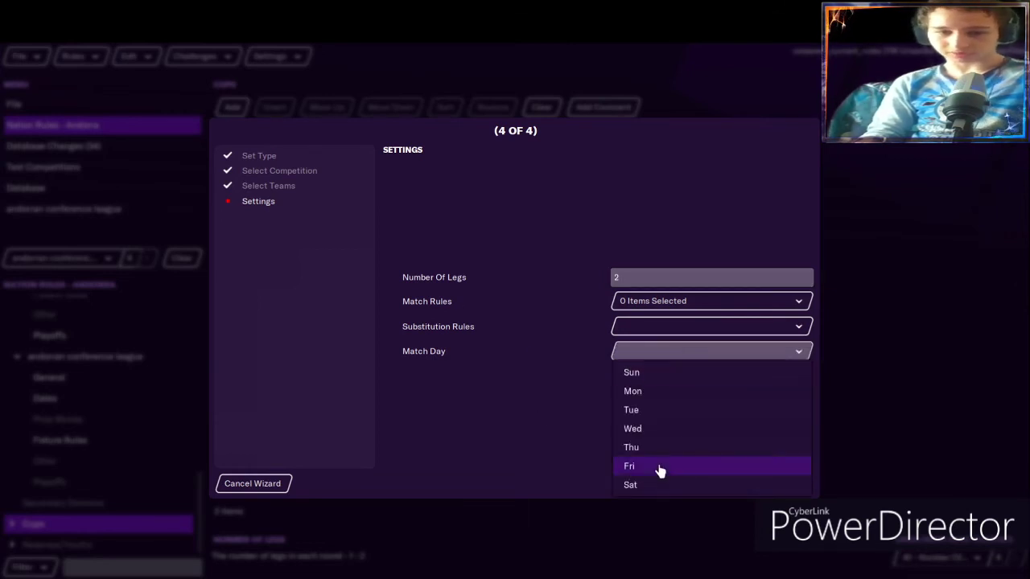
left_click(655, 488)
left_click(629, 333)
left_click(625, 351)
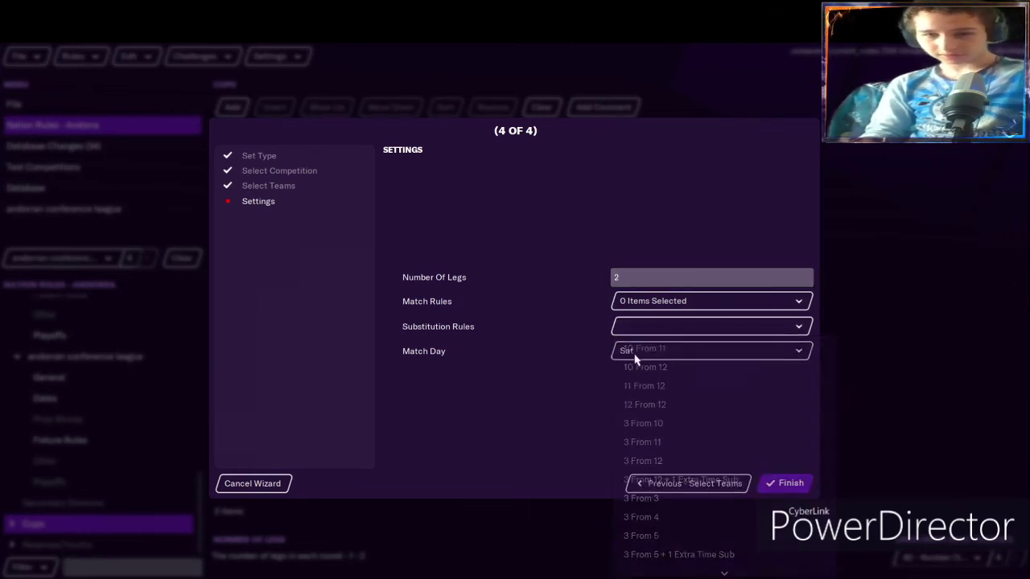
left_click(652, 436)
left_click(662, 328)
left_click(657, 385)
left_click(788, 485)
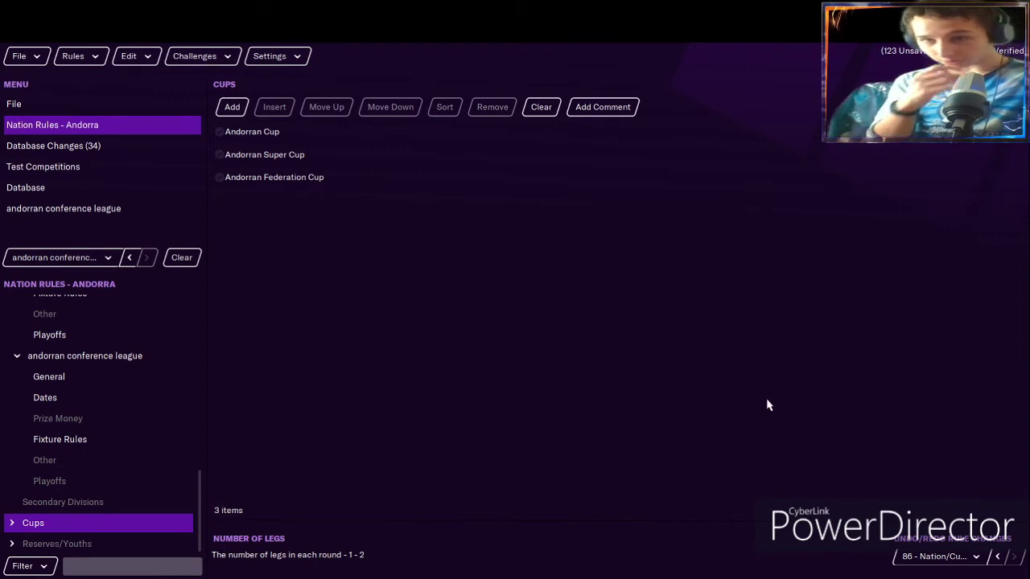
Review the Andorran Federation Cup's general settings and its cup rounds.
left_click(393, 179)
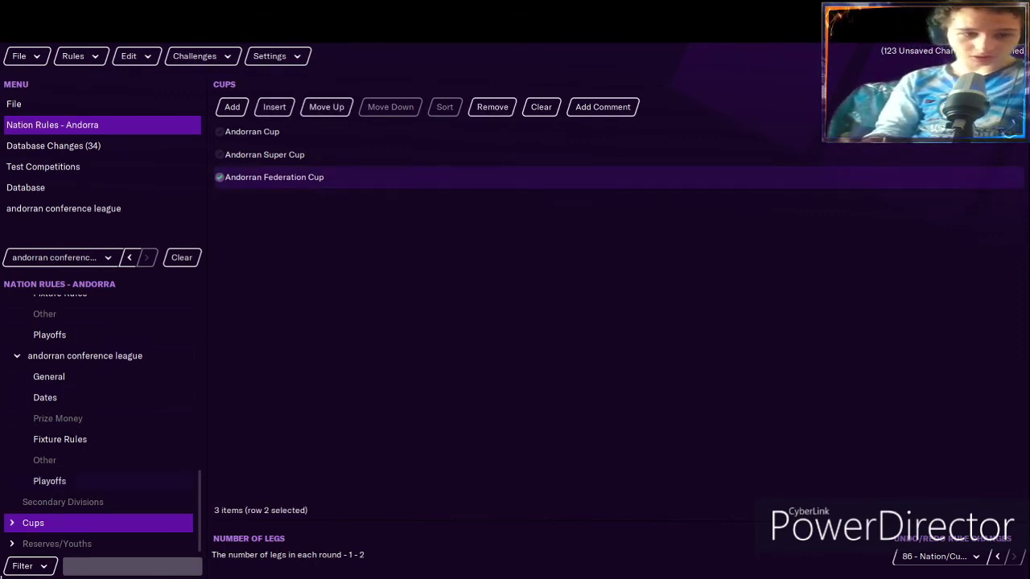
left_click(21, 523)
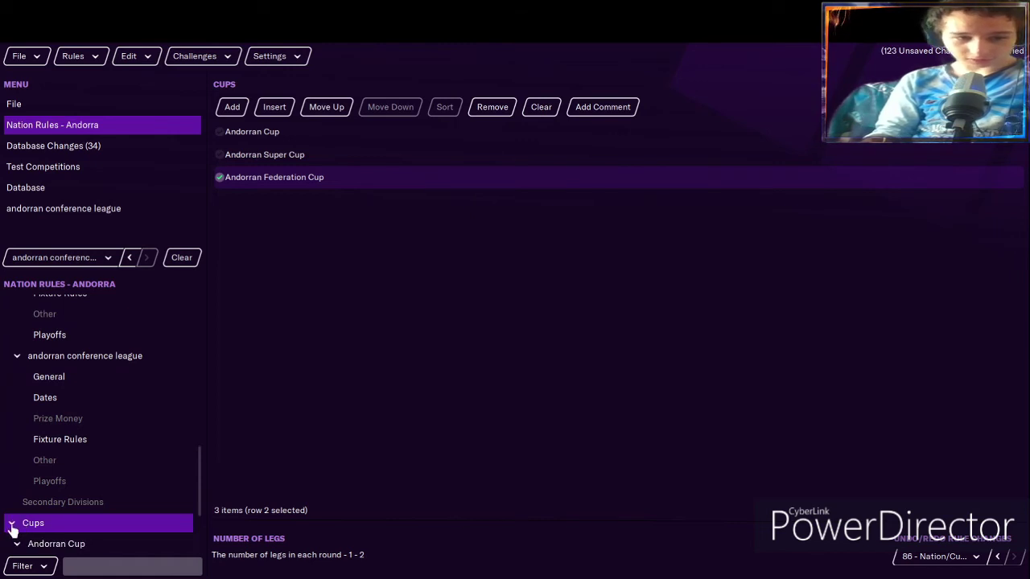
left_click(17, 542)
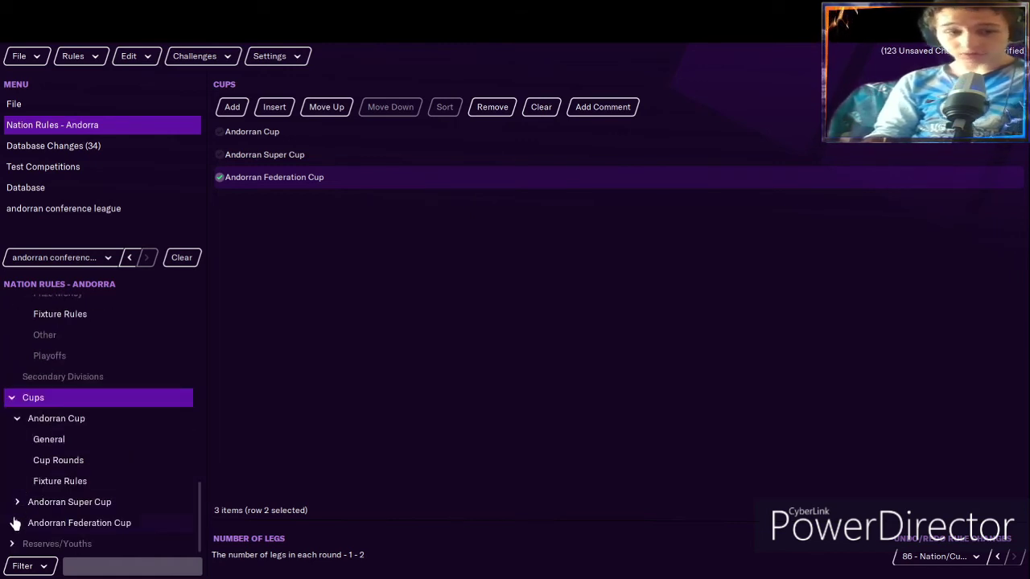
left_click(15, 524)
left_click(47, 486)
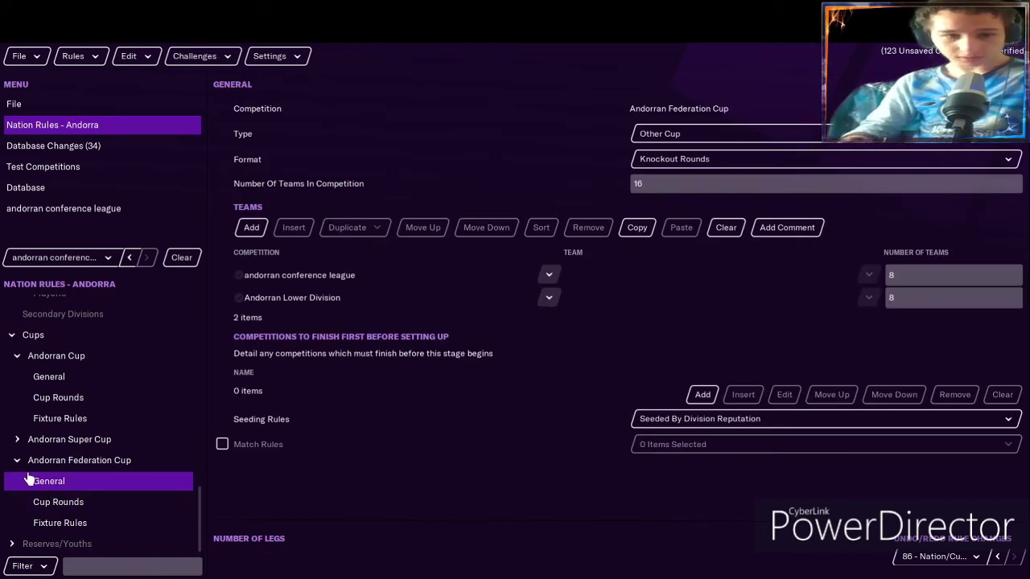
left_click(58, 501)
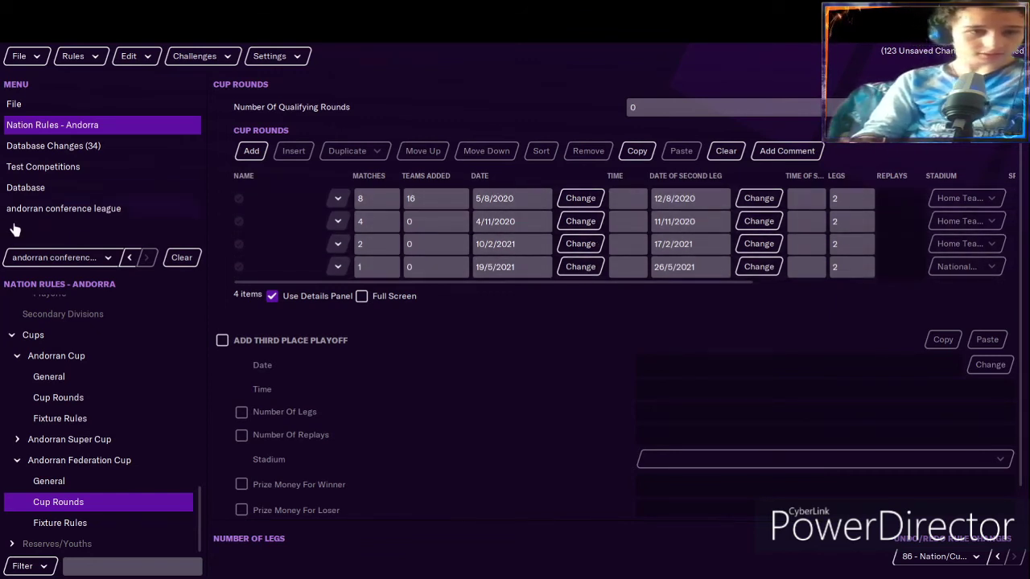
Test the Andorra nation rules and dismiss the test result.
left_click(93, 56)
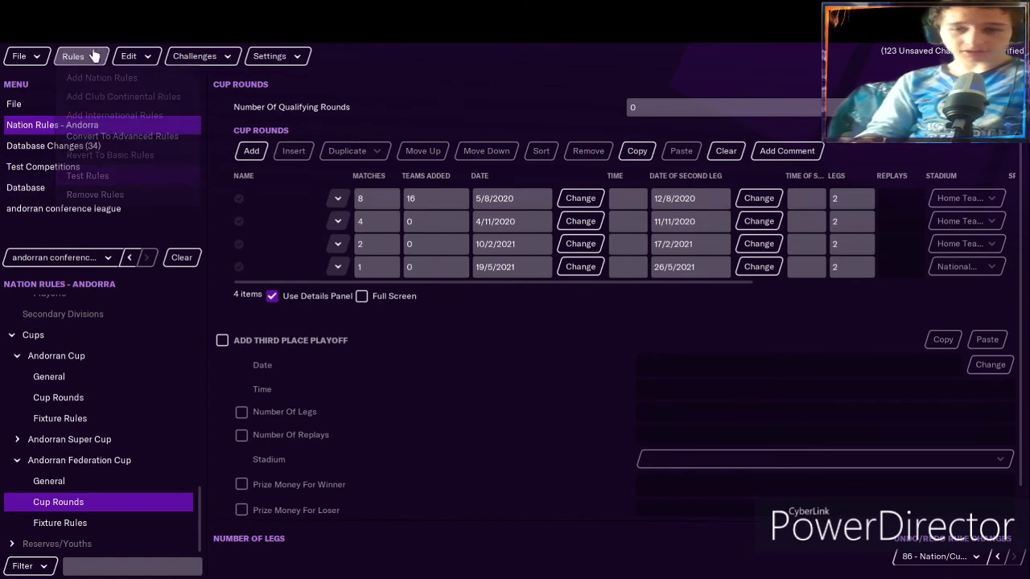
left_click(126, 177)
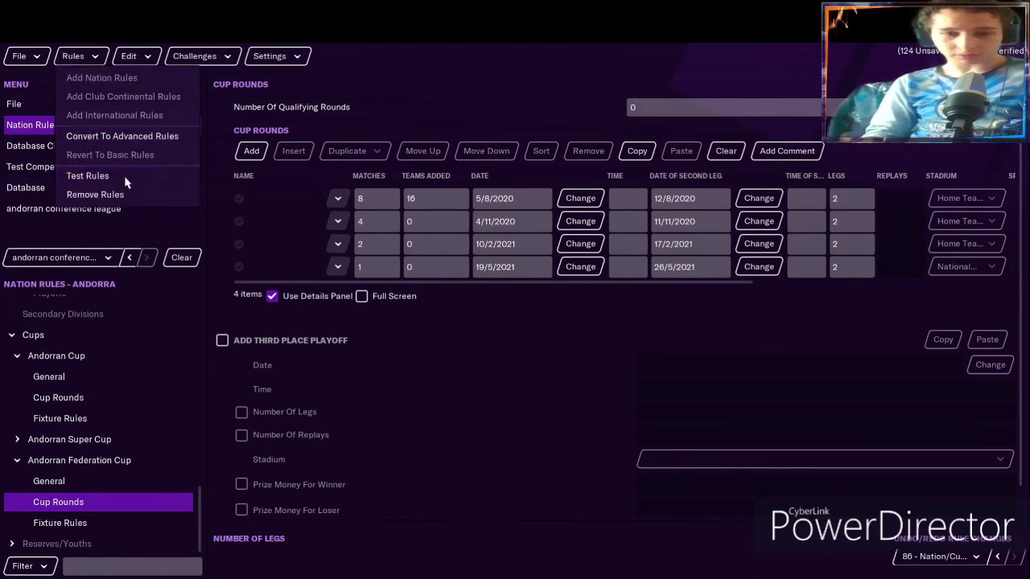
left_click(611, 327)
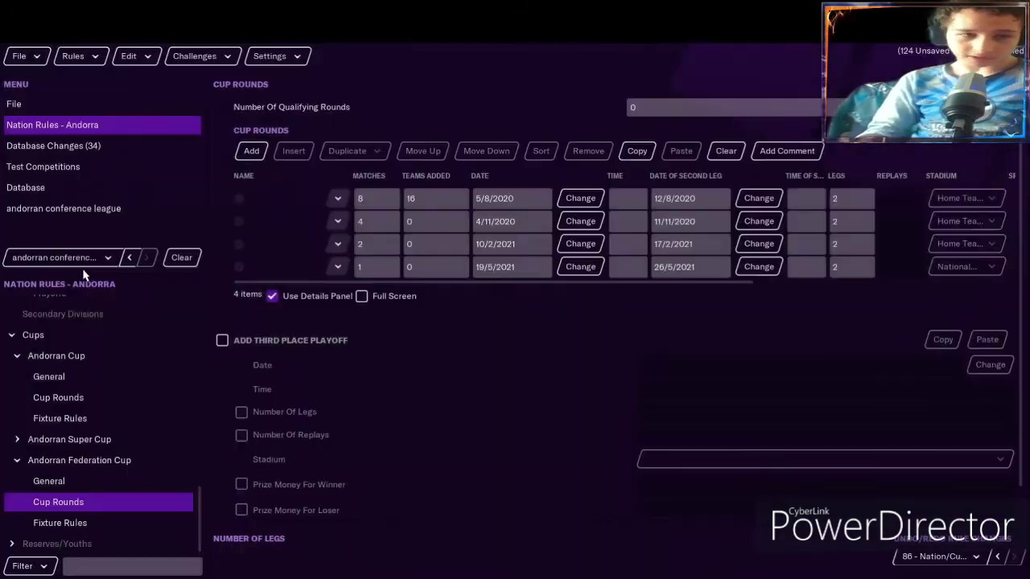
Save the editor data locally as a new file titled Youtube.
left_click(22, 56)
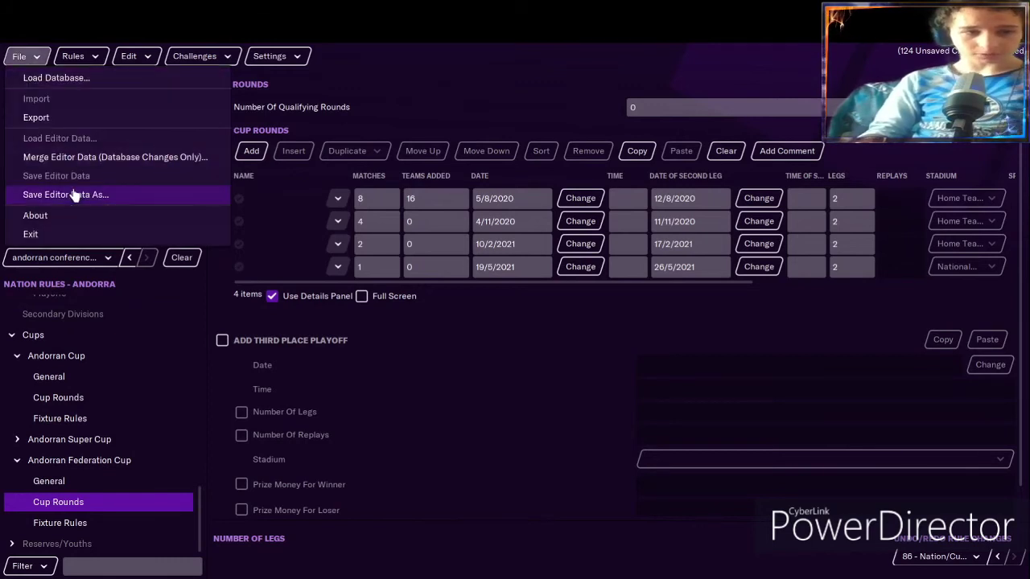
left_click(75, 194)
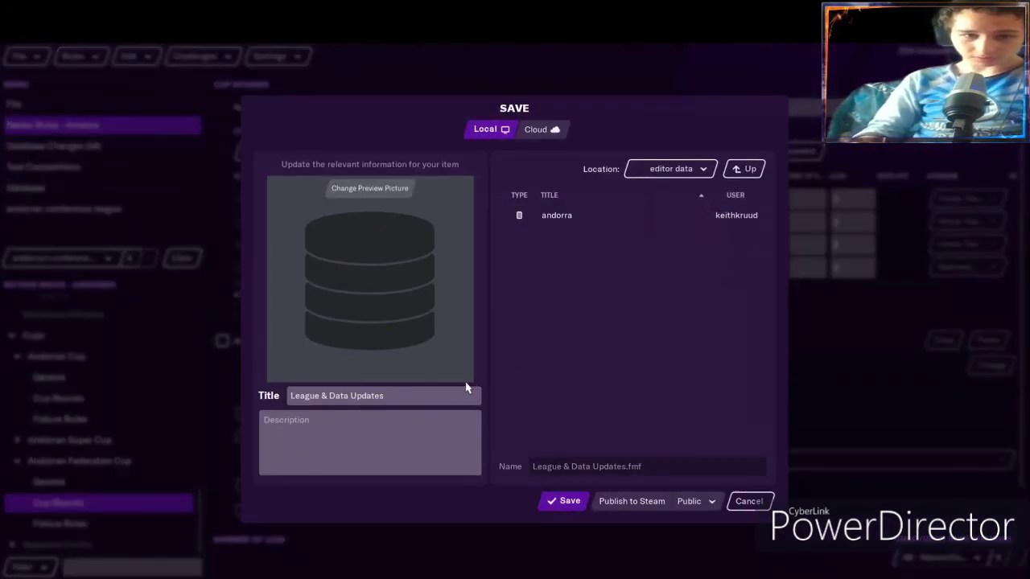
left_click(457, 395)
type("Youtube")
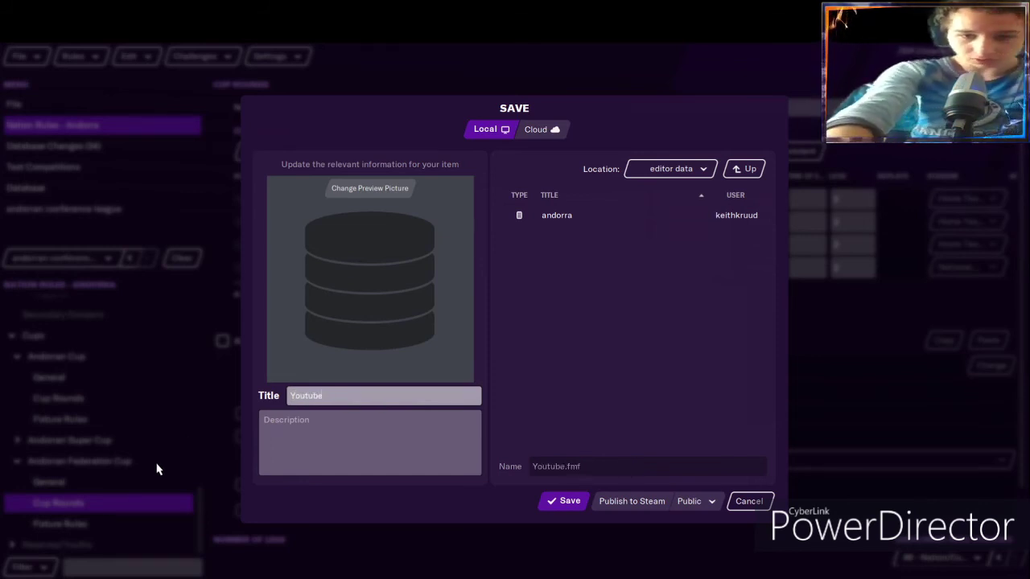
left_click(580, 505)
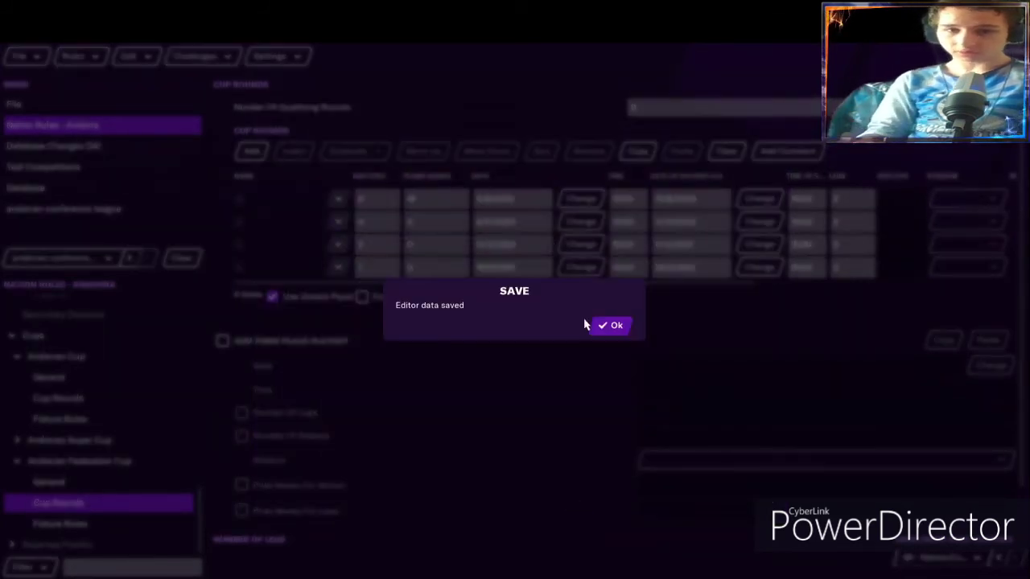
left_click(605, 326)
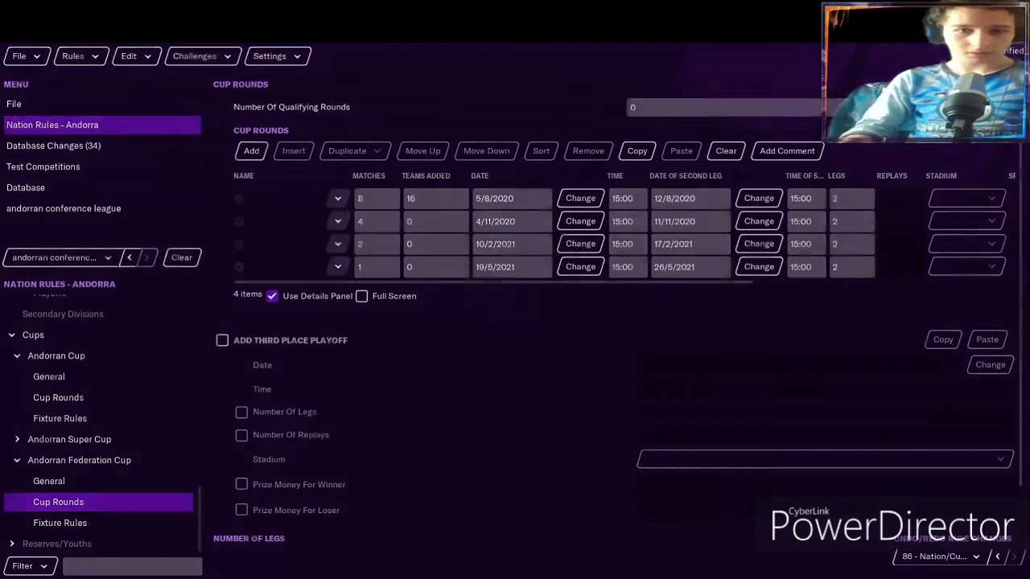
Switch to Football Manager 2021, begin setting up a new game, and check the nations available as active leagues.
key("Escape")
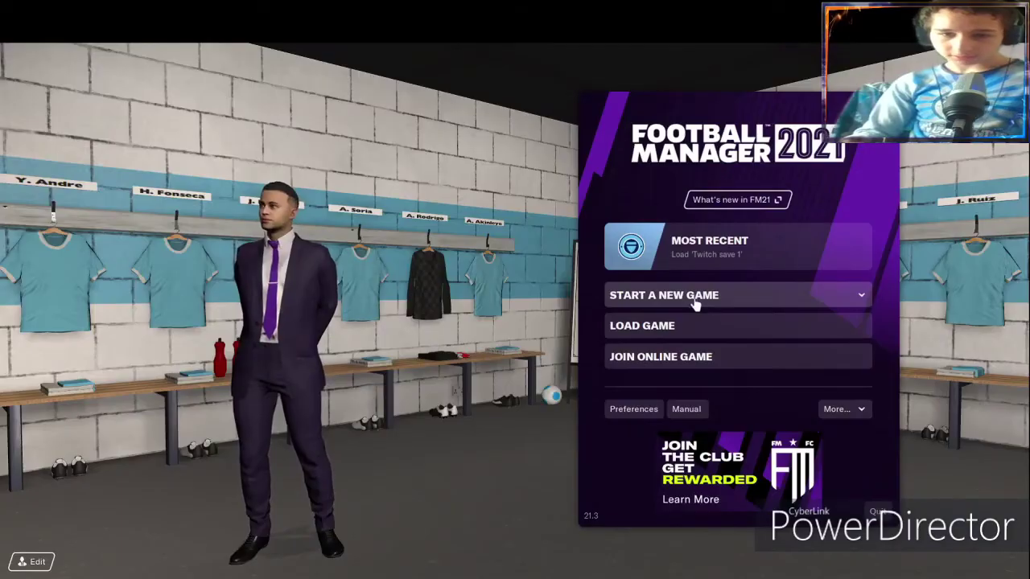
left_click(693, 300)
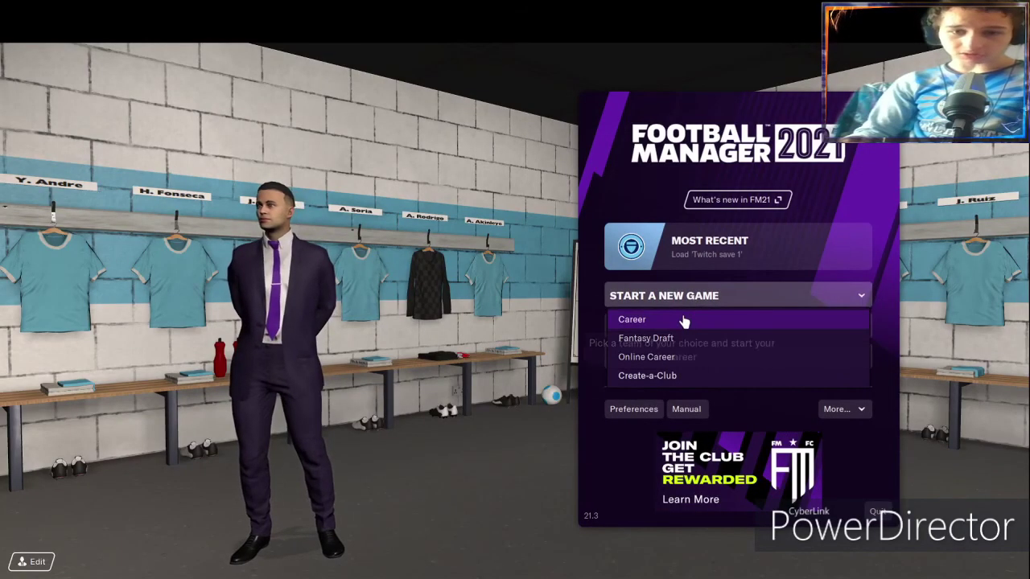
left_click(616, 379)
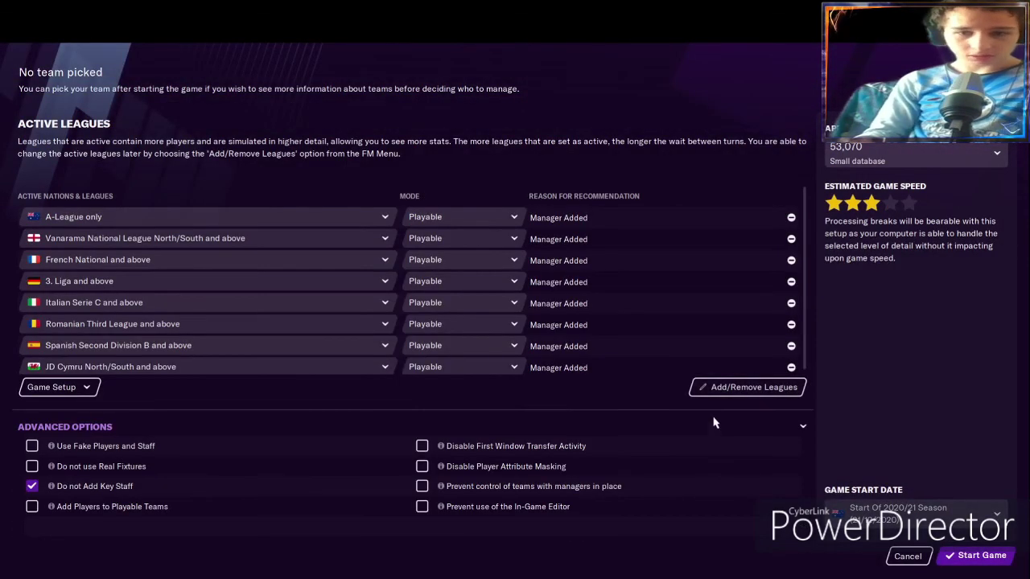
left_click(713, 394)
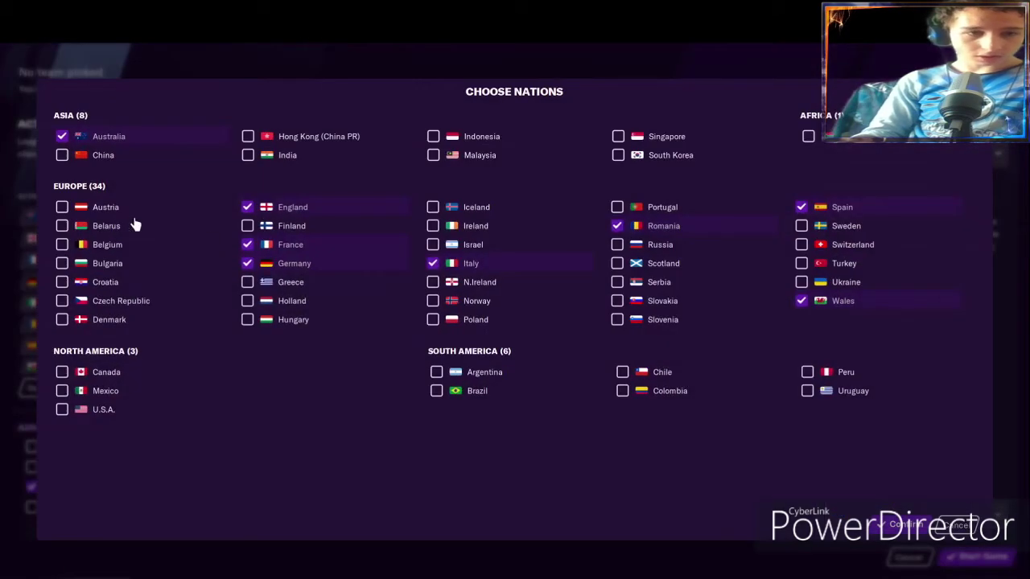
left_click(957, 524)
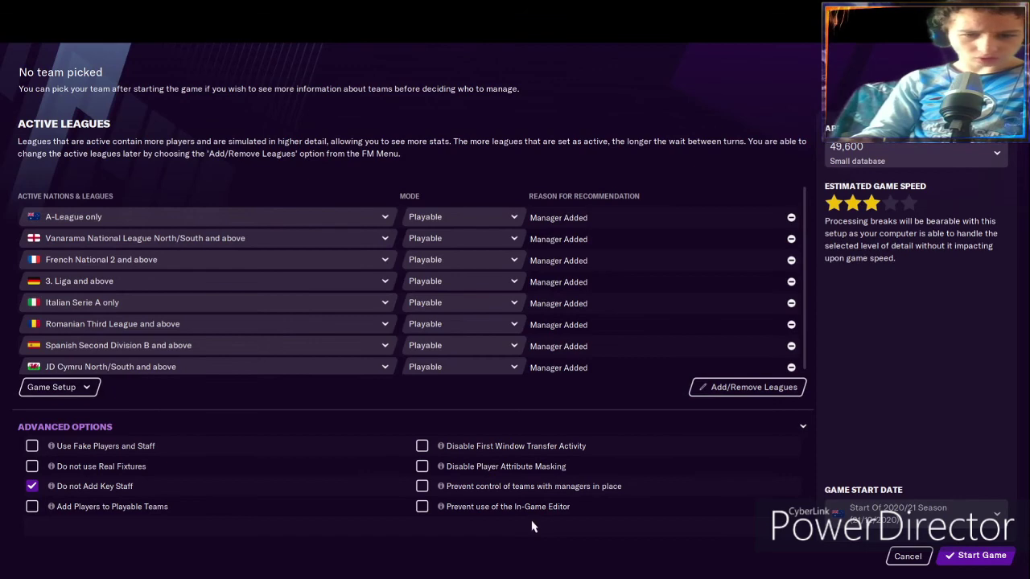
Restart the new career setup with the Youtube editor data file enabled and proceed to the advanced setup.
left_click(908, 556)
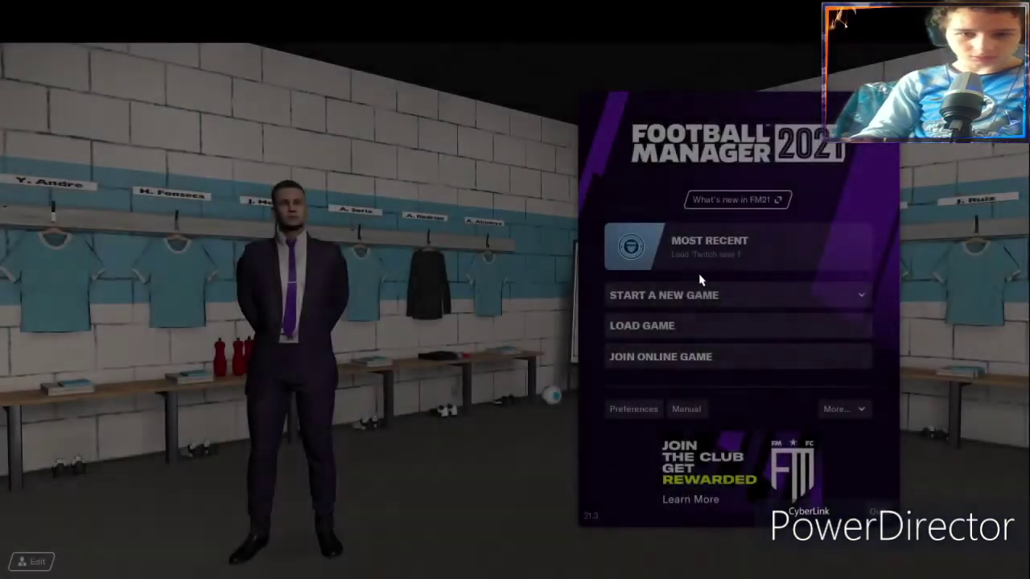
left_click(632, 296)
left_click(682, 326)
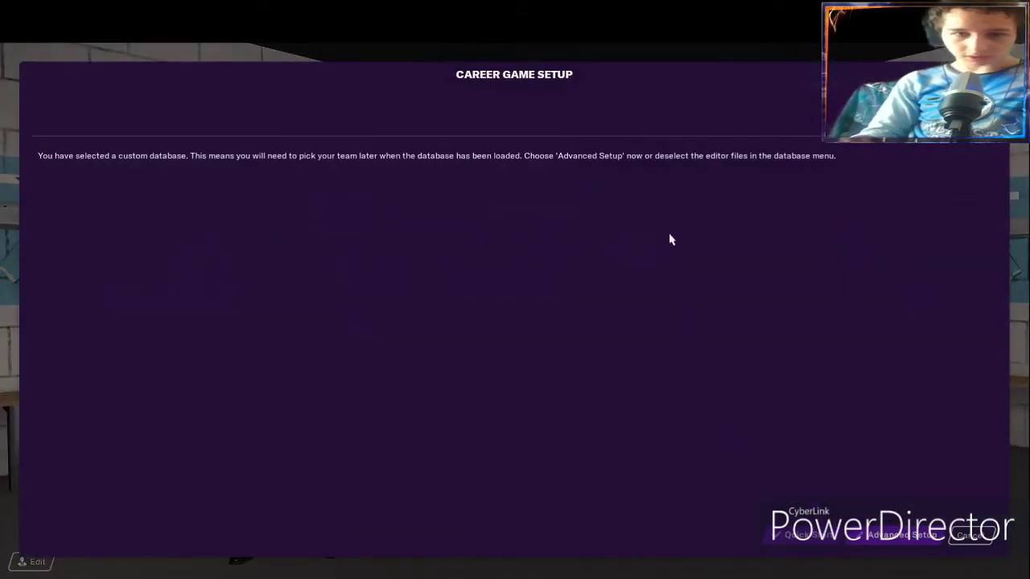
left_click(919, 111)
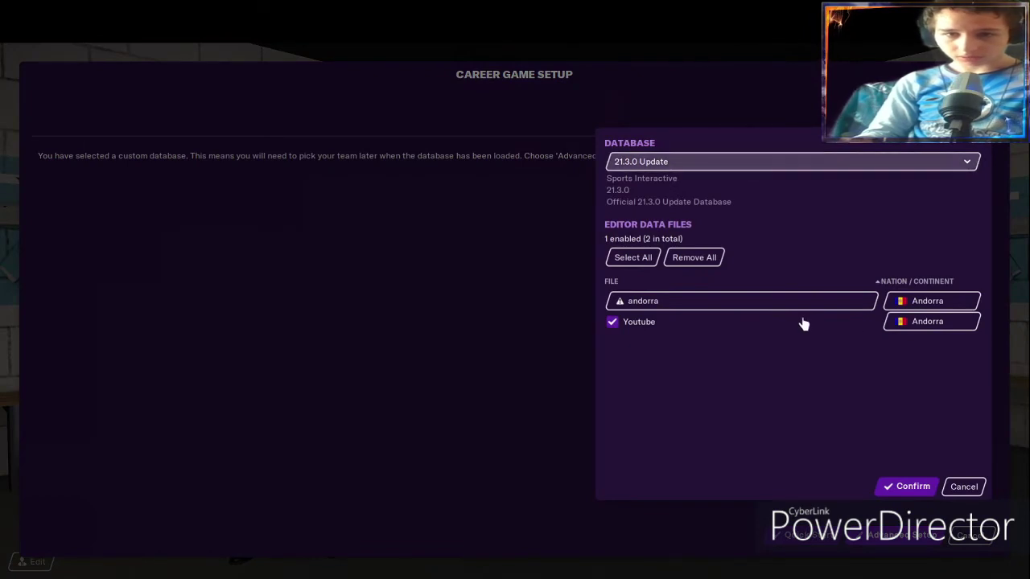
mouse_move(791, 304)
left_click(909, 488)
left_click(903, 534)
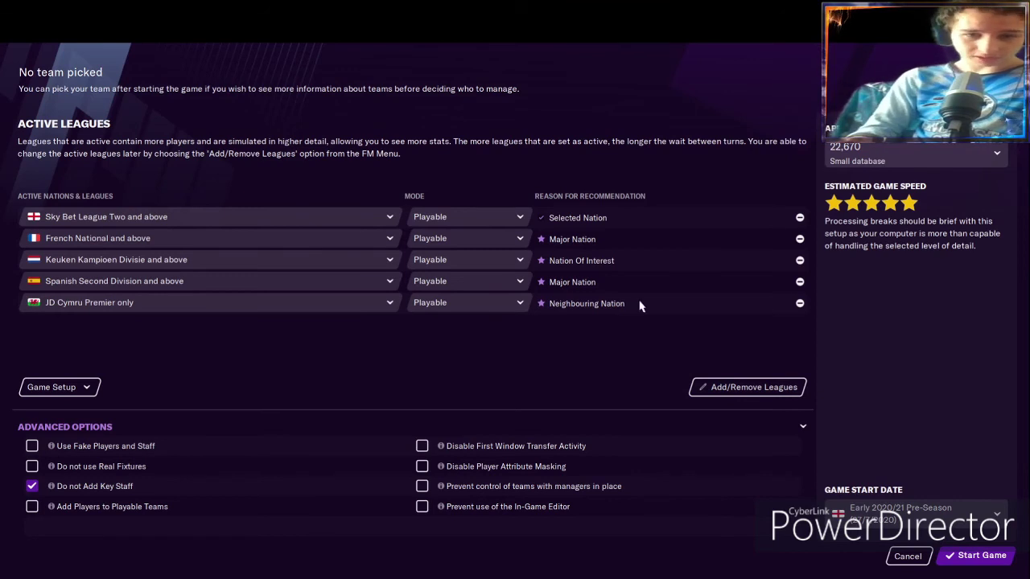
Make Andorra the only active nation, removing the Welsh, Spanish, Dutch, French and English leagues.
left_click(799, 303)
left_click(799, 281)
left_click(799, 260)
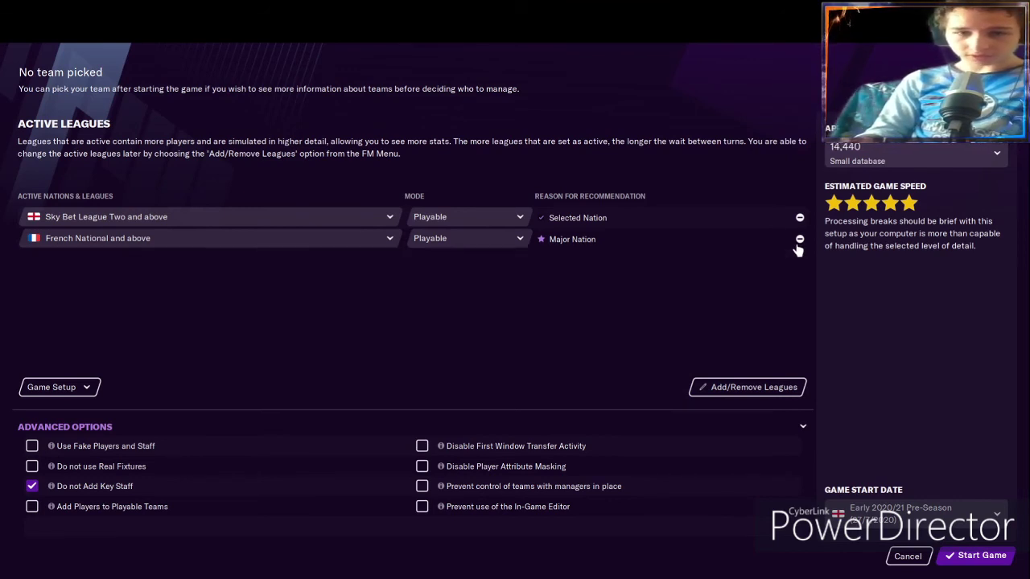
left_click(799, 239)
left_click(716, 387)
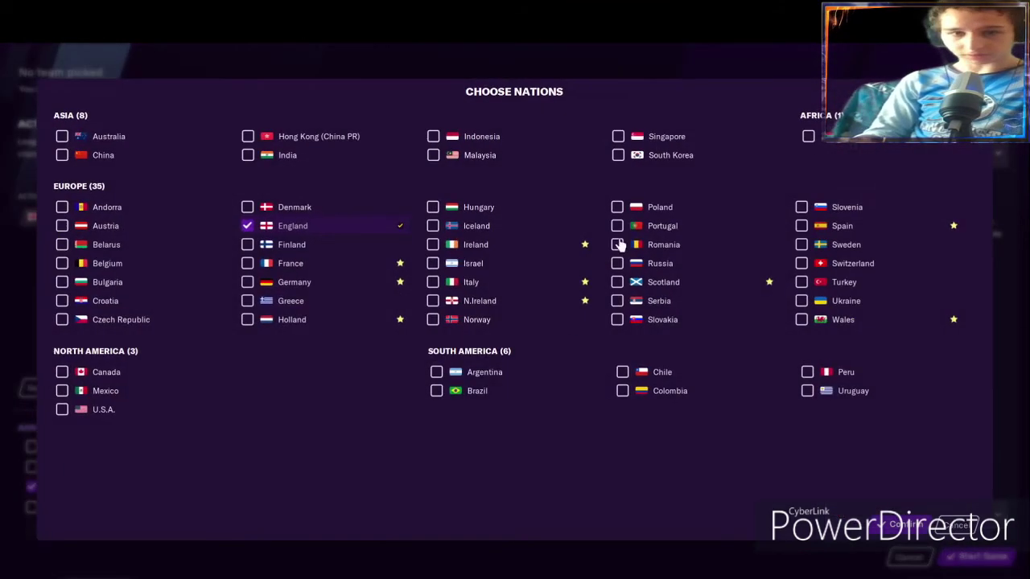
left_click(62, 207)
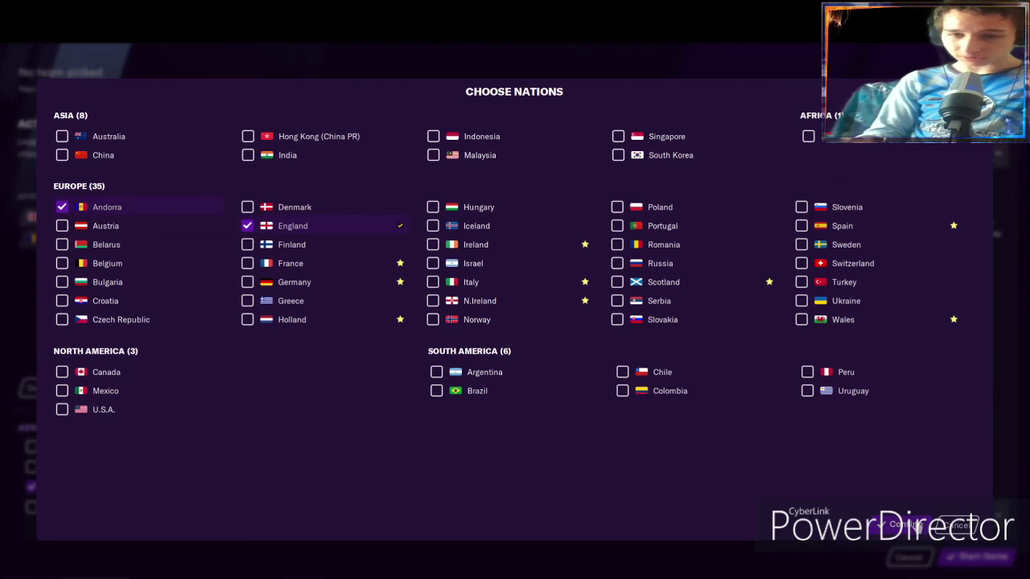
left_click(905, 525)
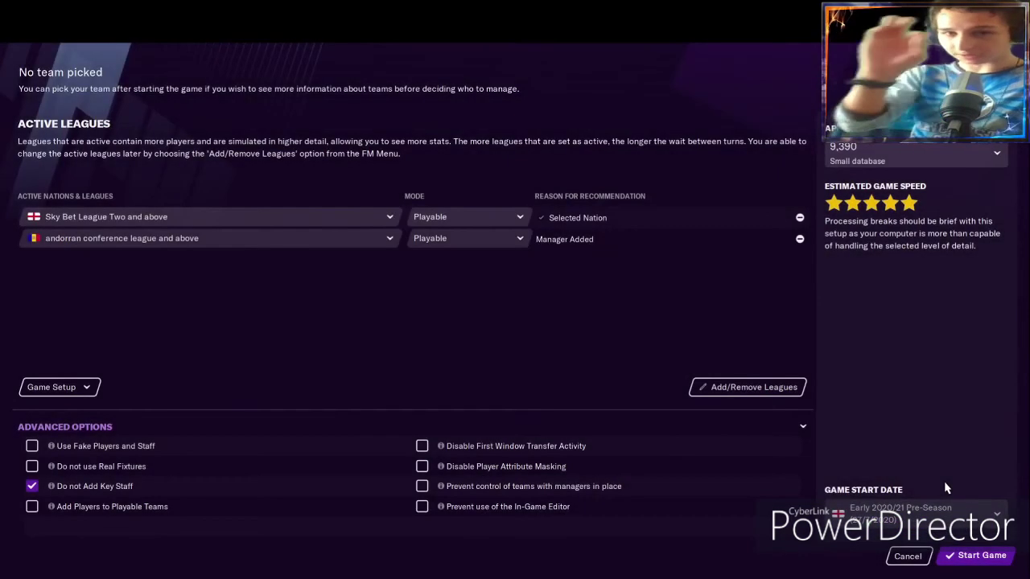
left_click(800, 218)
Load the Andorran leagues from the conference league upwards and start the game with the small database.
left_click(208, 224)
left_click(276, 364)
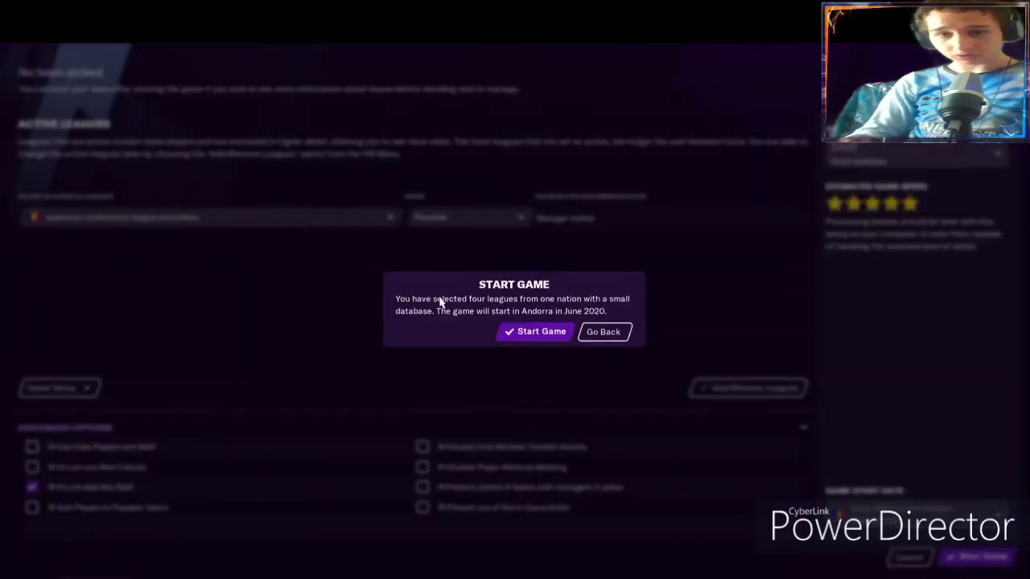
left_click(536, 332)
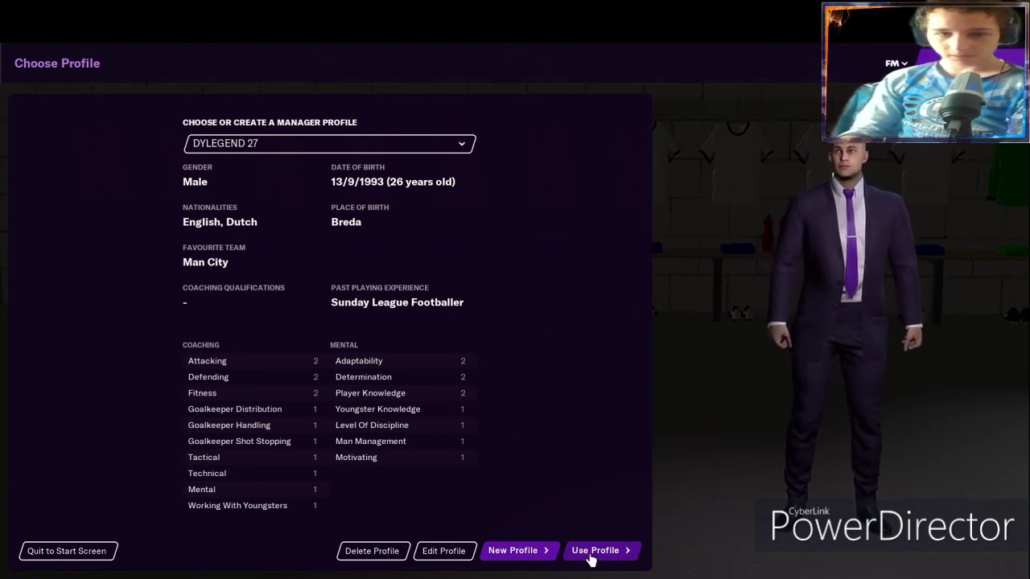
Use the existing manager profile, start unemployed with the default managerial style, and begin playing without adding another manager.
left_click(593, 555)
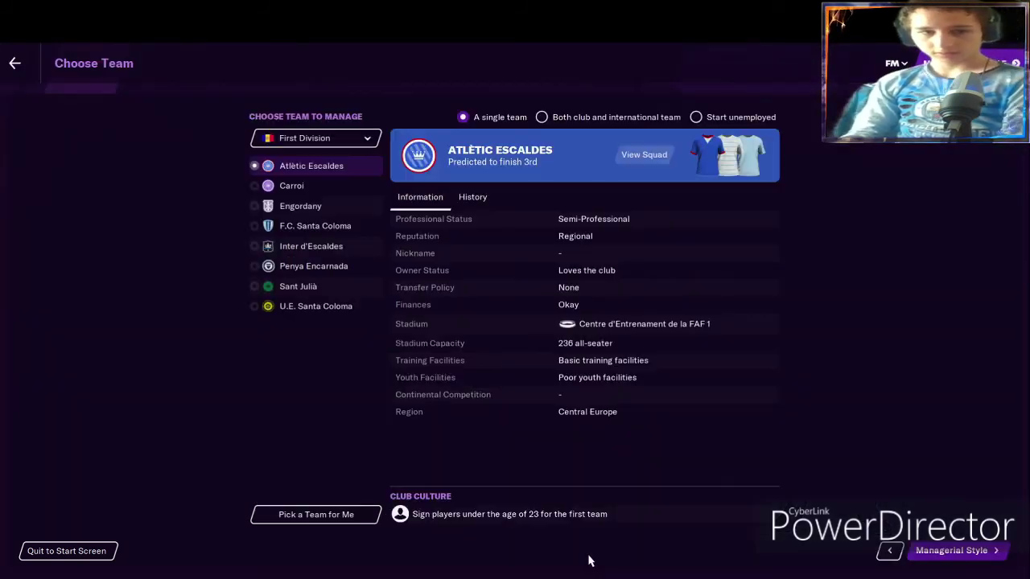
left_click(298, 139)
left_click(702, 117)
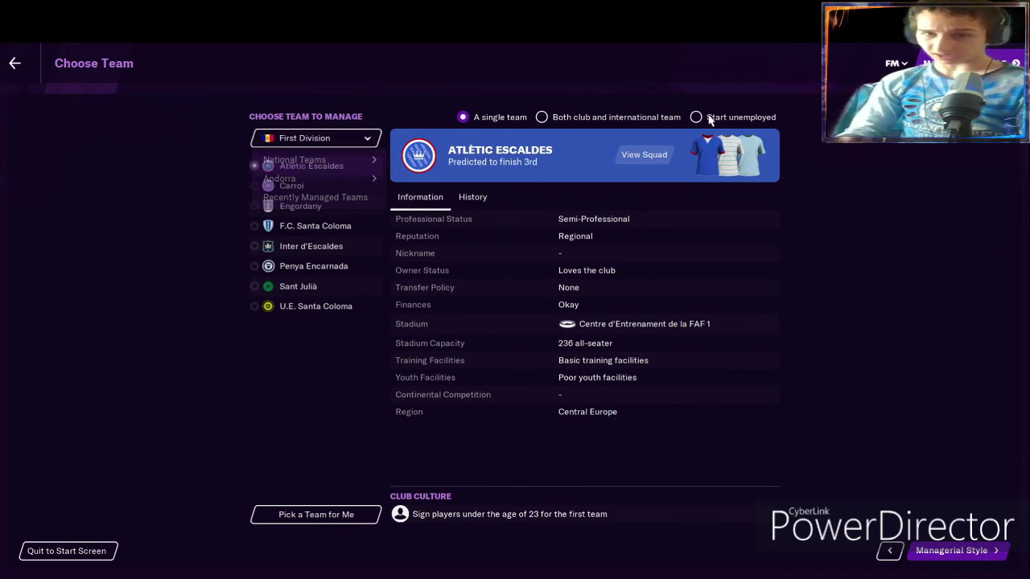
left_click(988, 555)
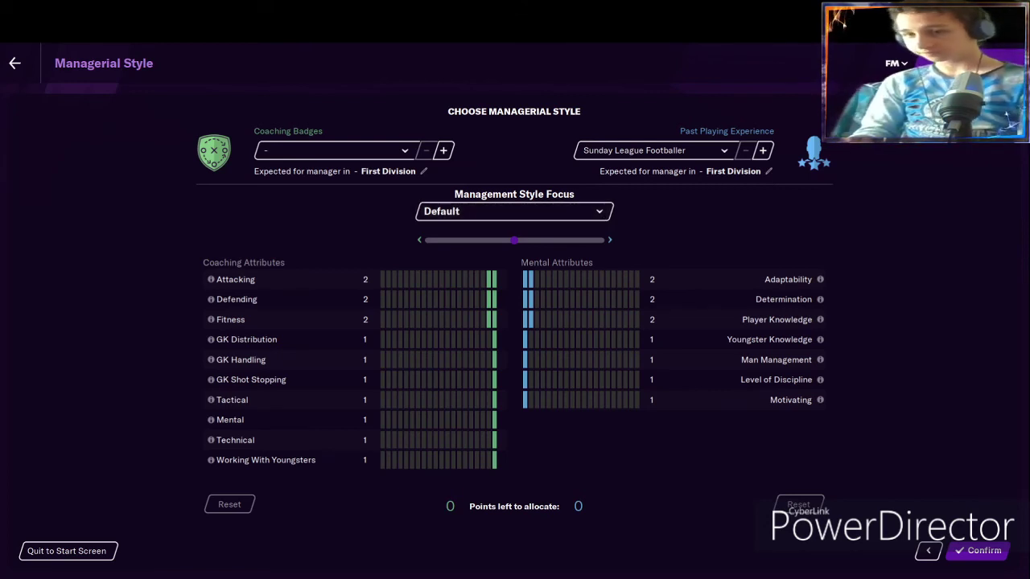
left_click(977, 551)
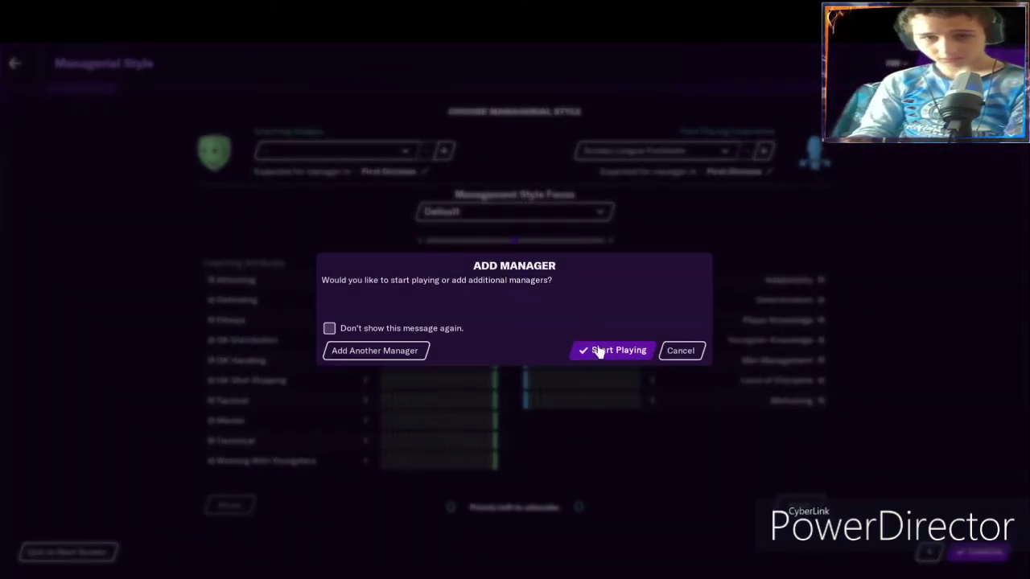
left_click(595, 350)
Save the game locally under the name ebola.
key("ctrl+s")
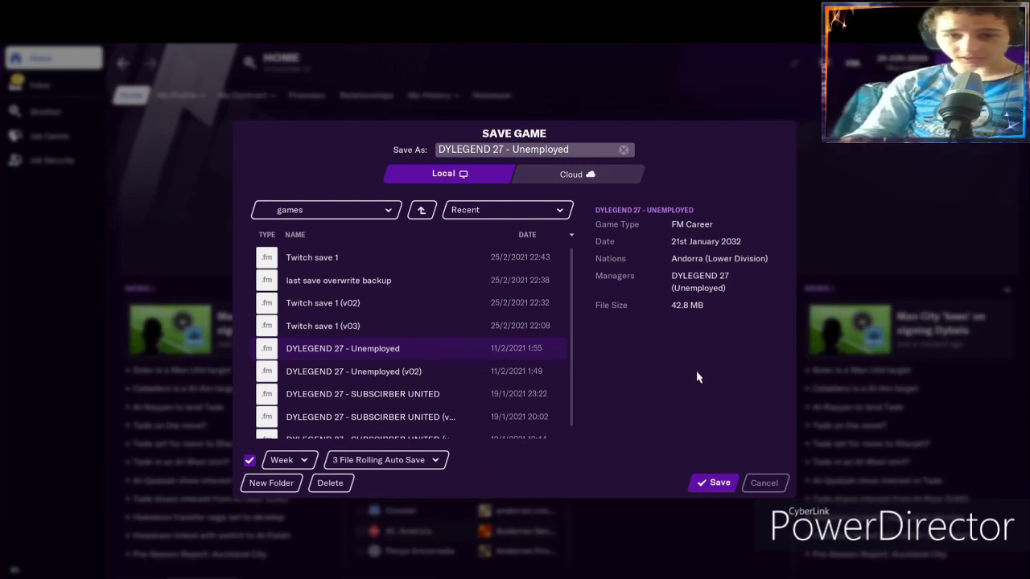
left_click(618, 156)
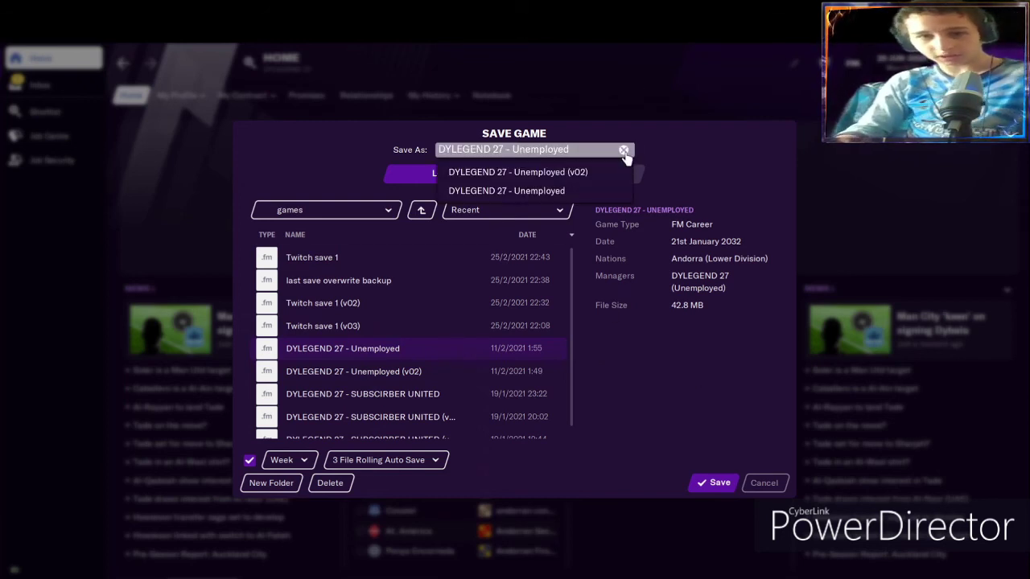
left_click(623, 150)
type("ebola")
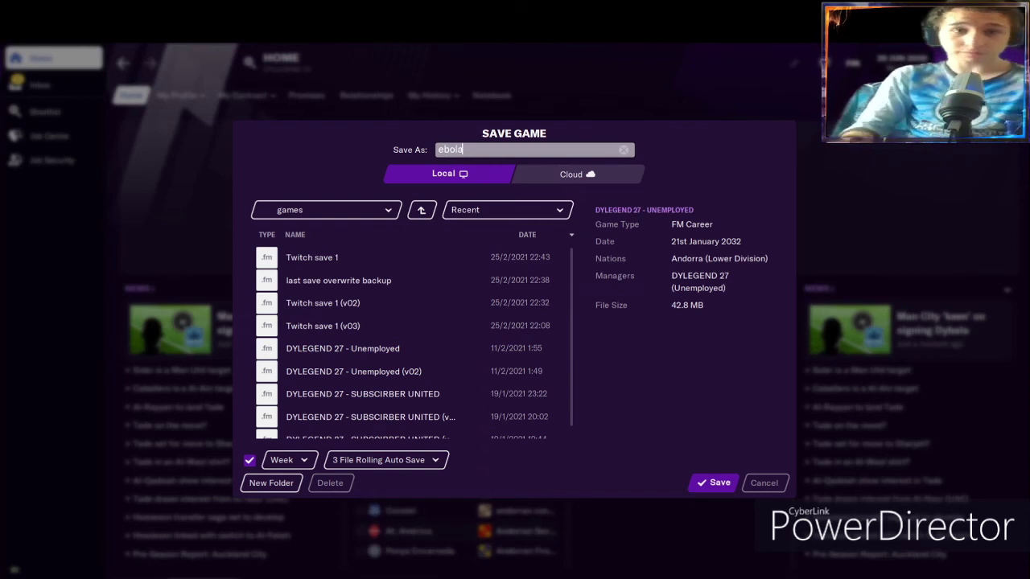
left_click(719, 483)
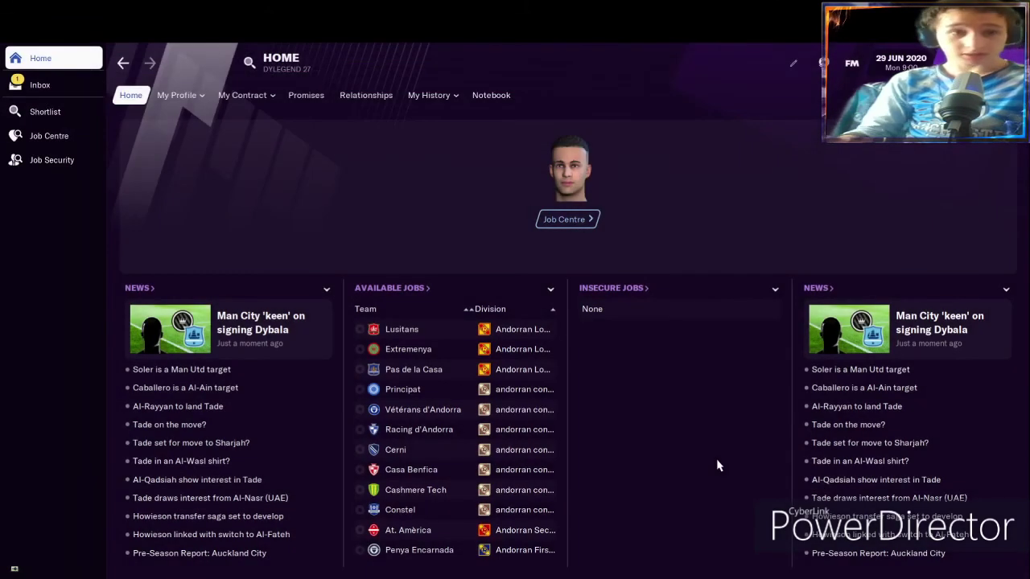
Check the league tables of the four Andorran divisions in the inbox's Leagues in Focus view.
left_click(33, 85)
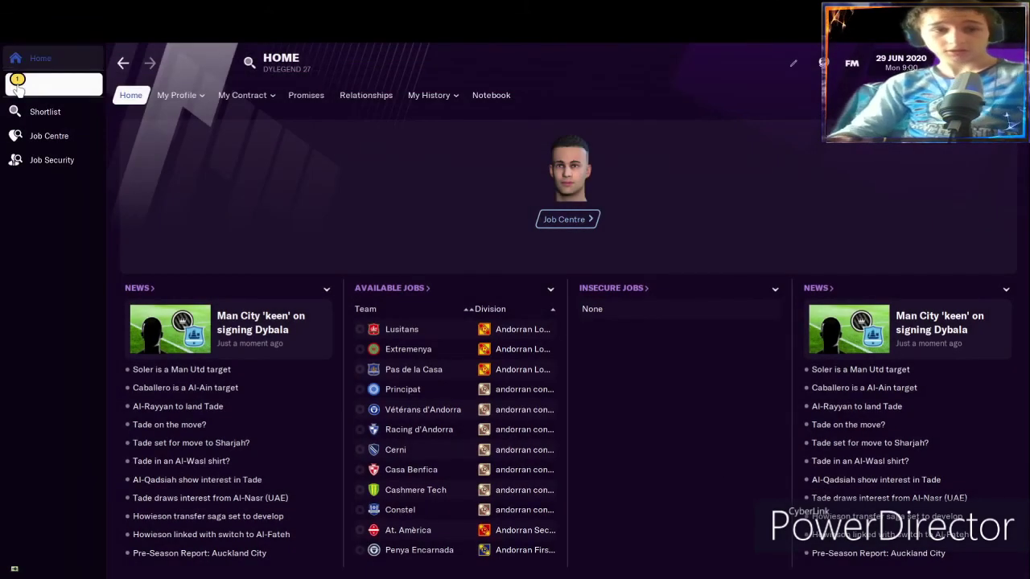
left_click(310, 96)
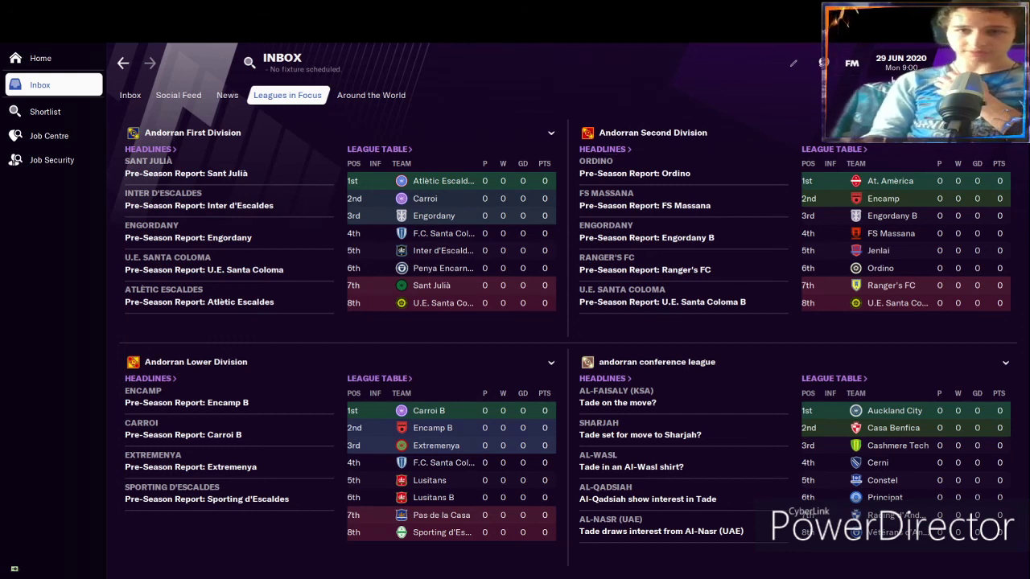
Go on holiday with the return date set to 7 August 2020.
left_click(975, 63)
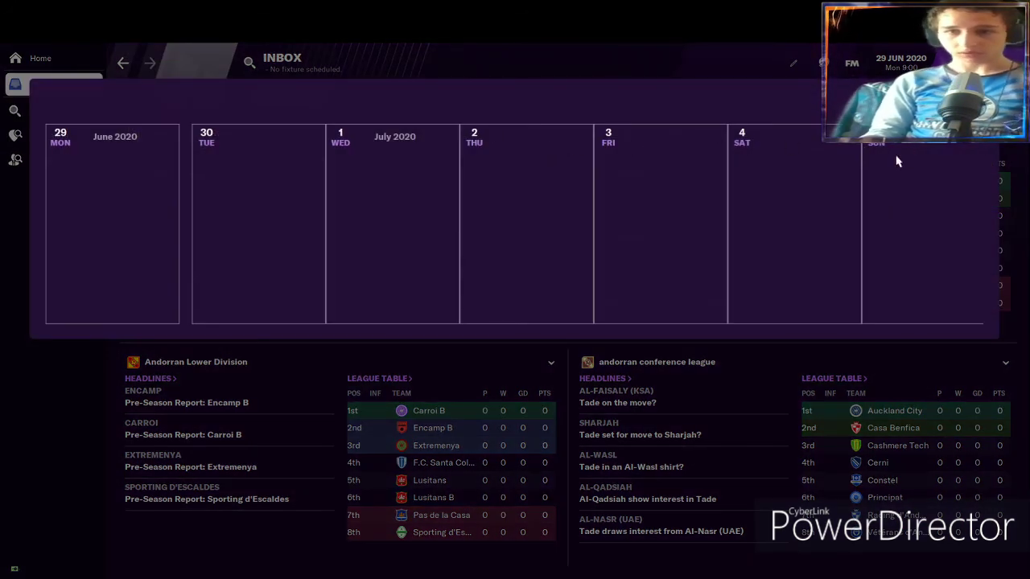
left_click(315, 138)
left_click(314, 184)
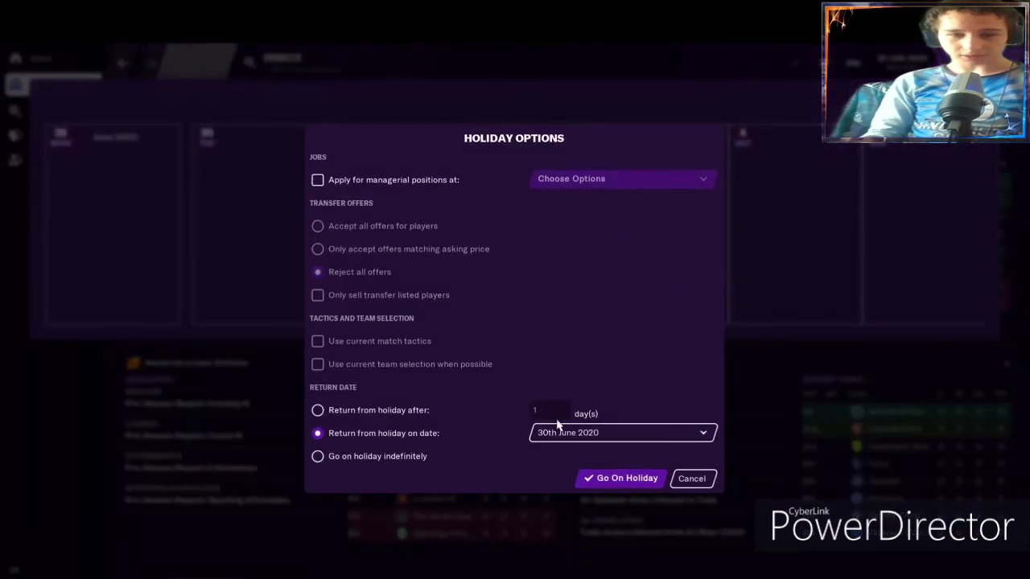
left_click(557, 429)
left_click(555, 511)
left_click(508, 238)
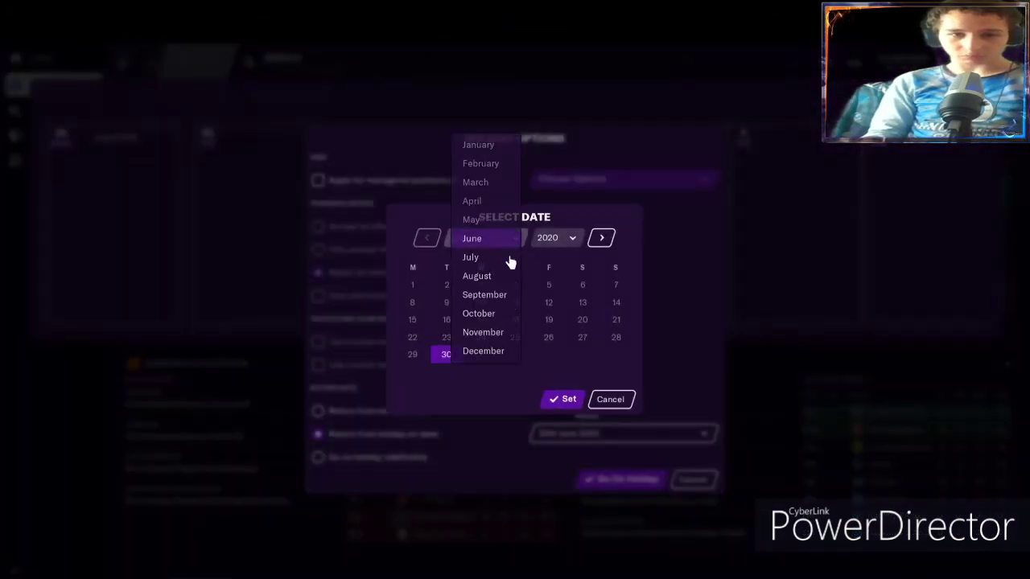
left_click(506, 276)
left_click(545, 303)
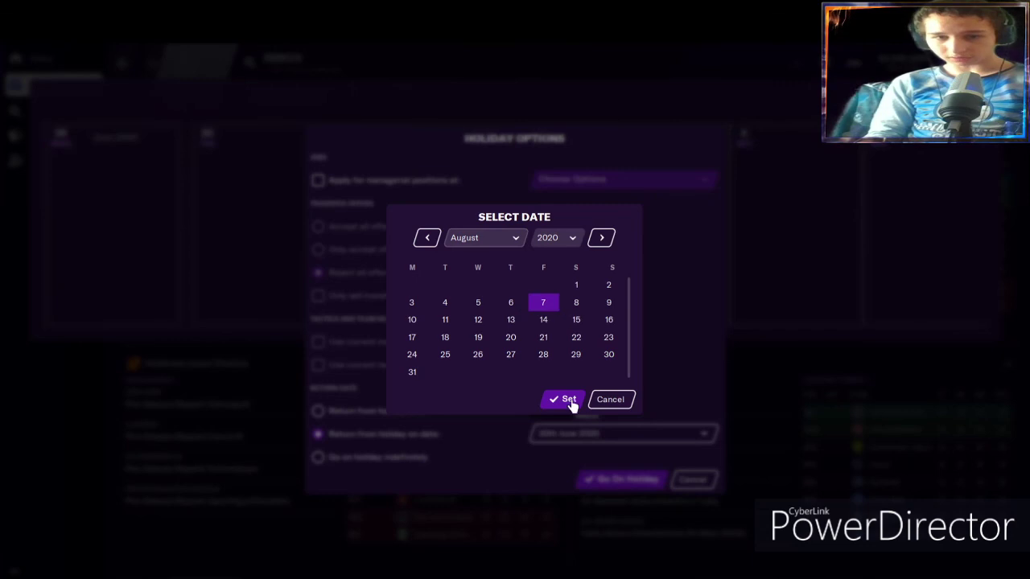
left_click(568, 400)
left_click(618, 481)
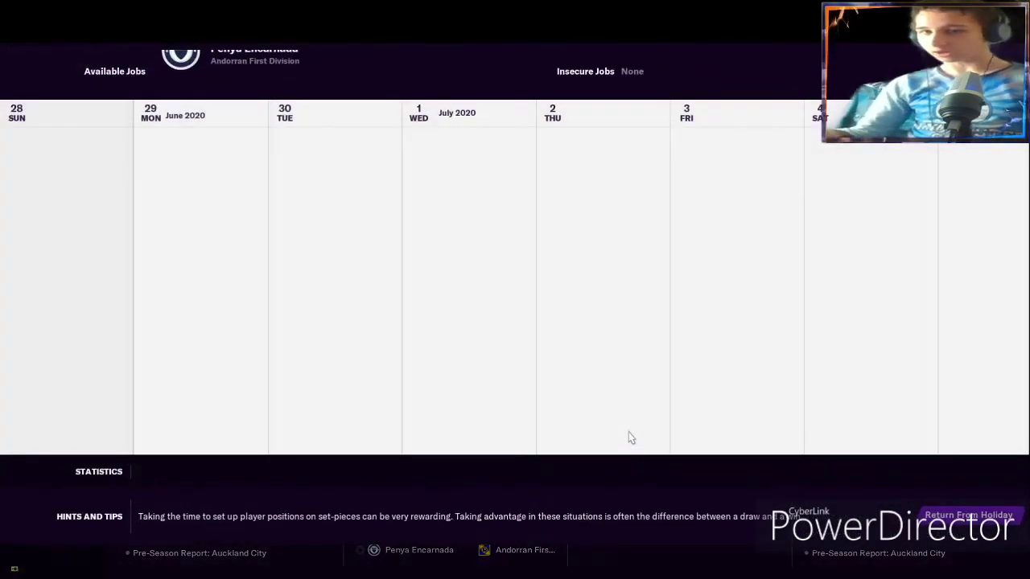